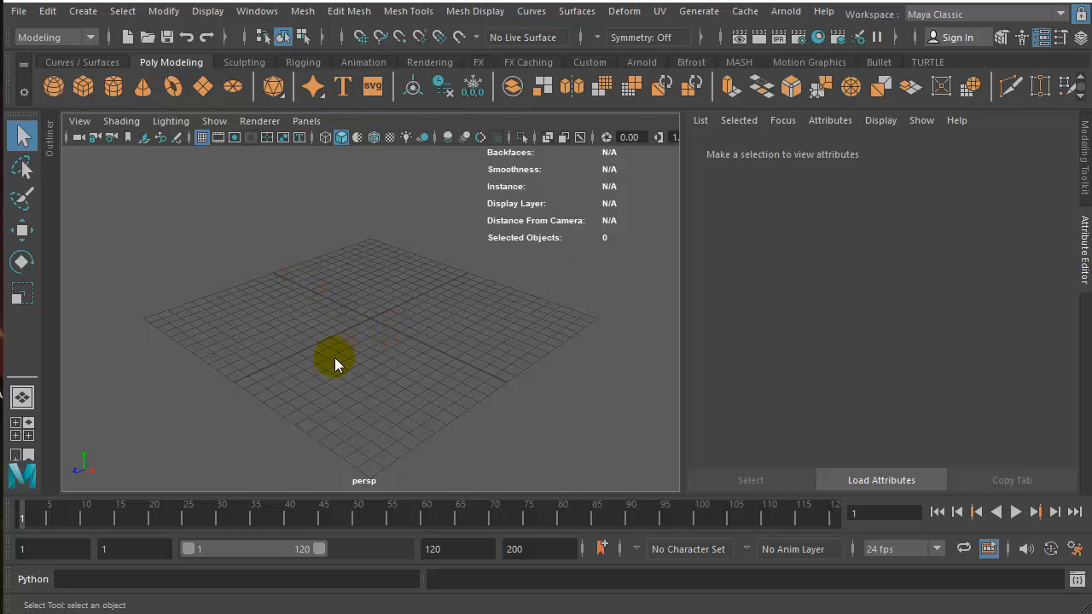
Switch from the single perspective view to the four-view layout
{"action": "key", "text": "space"}
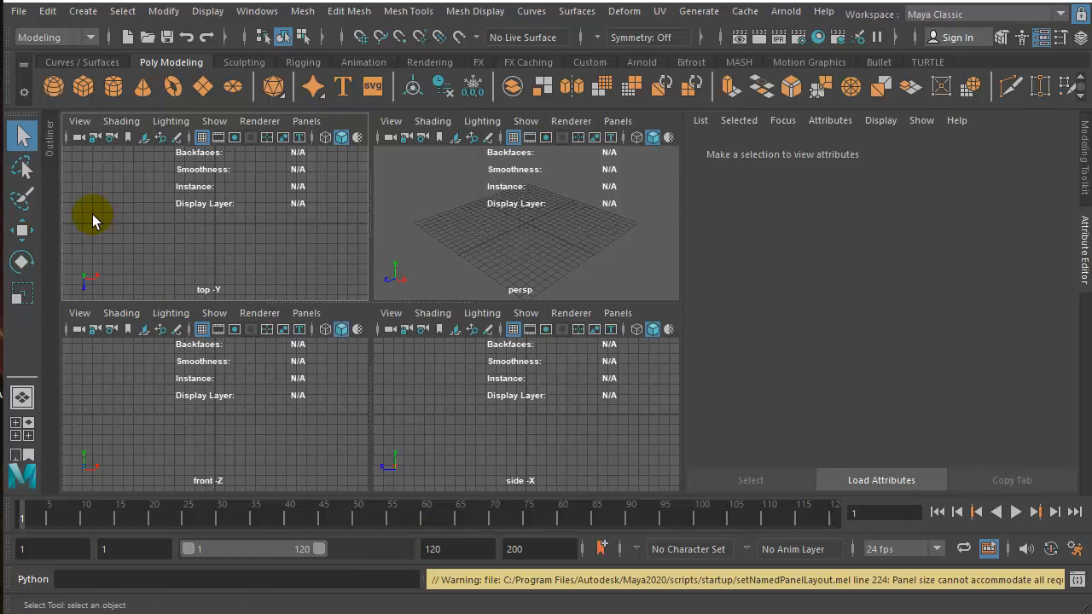
{"action": "left_click", "coordinate": [81, 315]}
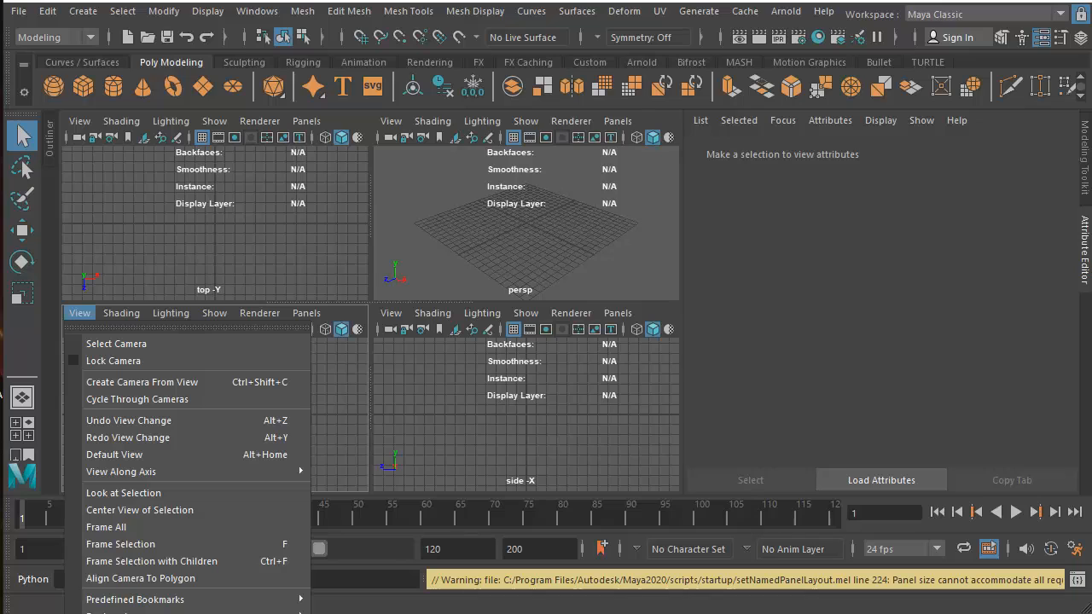
{"action": "key", "text": "Escape"}
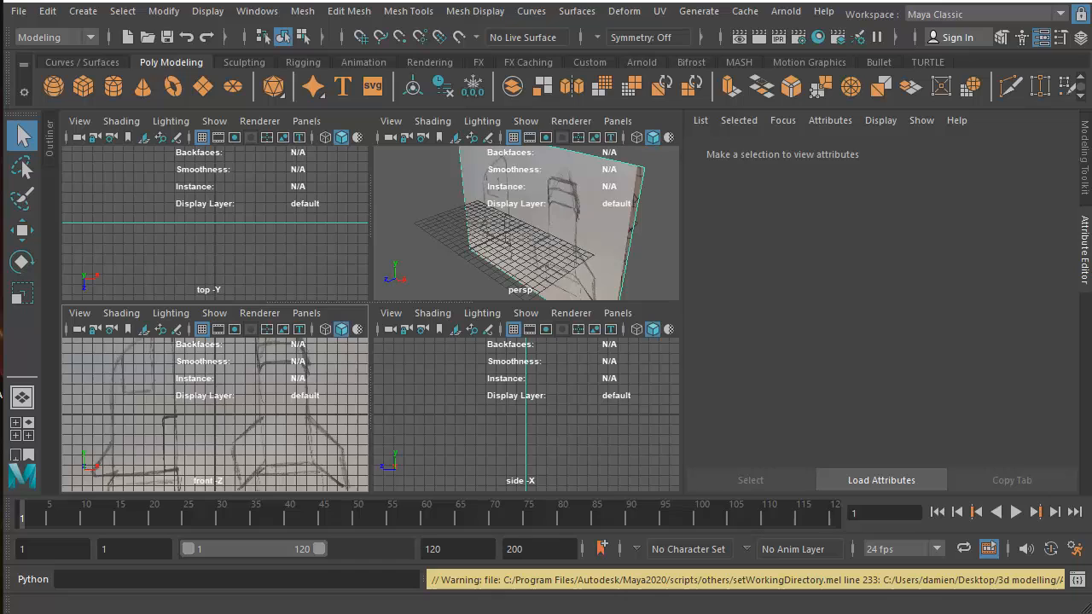
{"action": "left_click", "coordinate": [293, 421]}
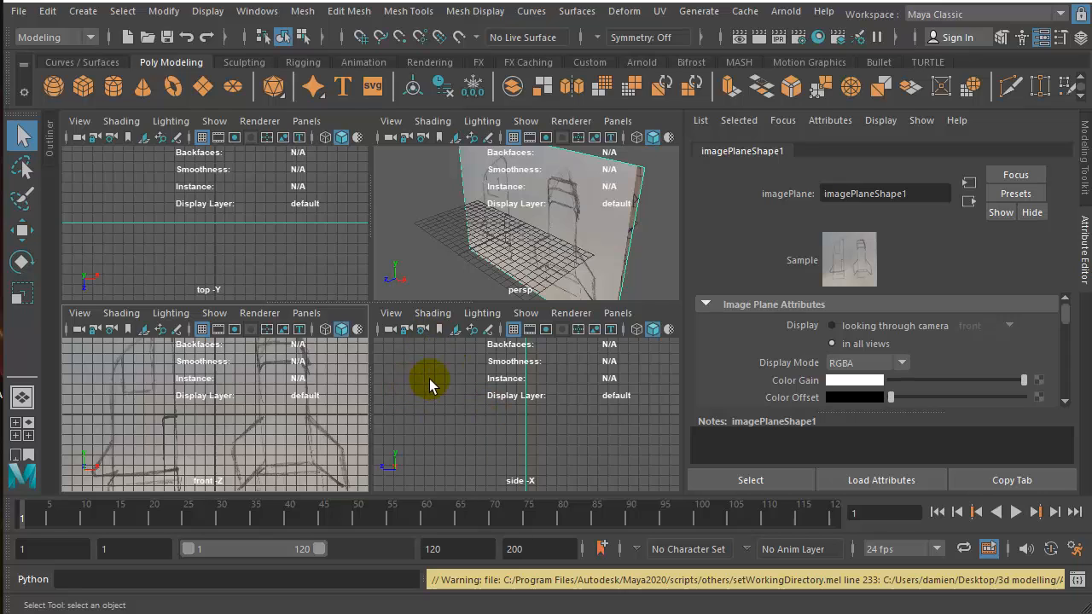
{"action": "key", "text": "Delete"}
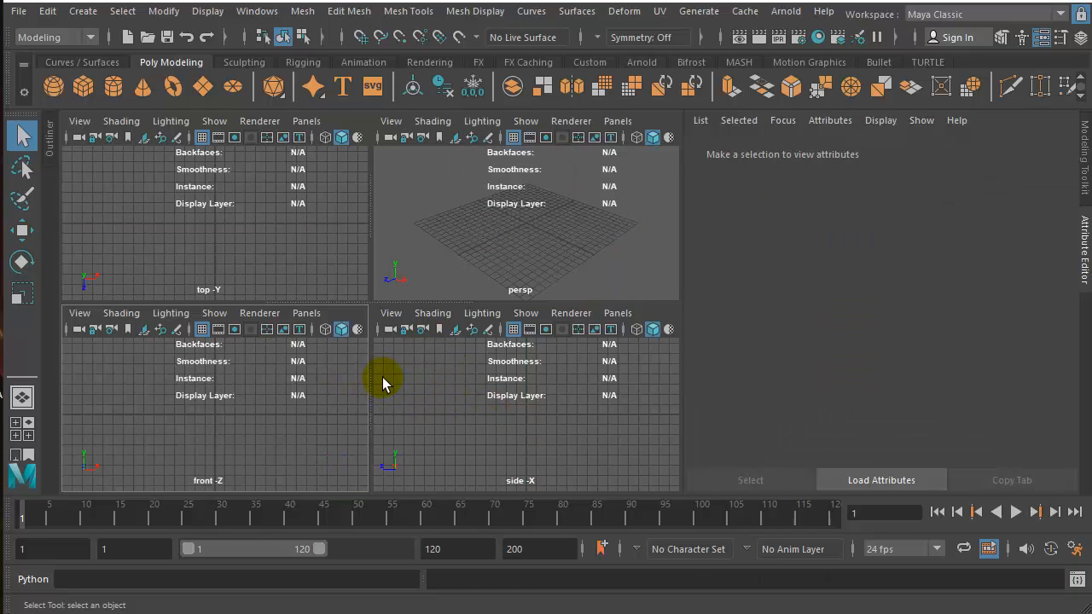
Import the spacecraft sketch as an image plane in the side view
{"action": "left_click", "coordinate": [389, 313]}
{"action": "left_click", "coordinate": [421, 553]}
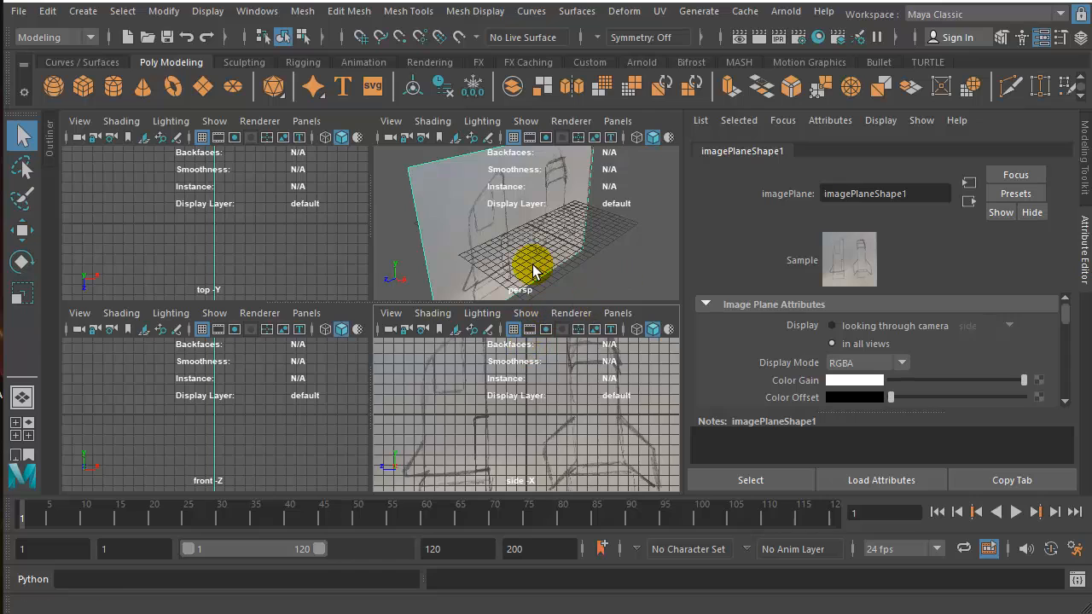
Select the side image plane and set the Rotate tool's step snap to Relative with a 15-degree increment
{"action": "left_click", "coordinate": [477, 210]}
{"action": "left_click", "coordinate": [21, 261]}
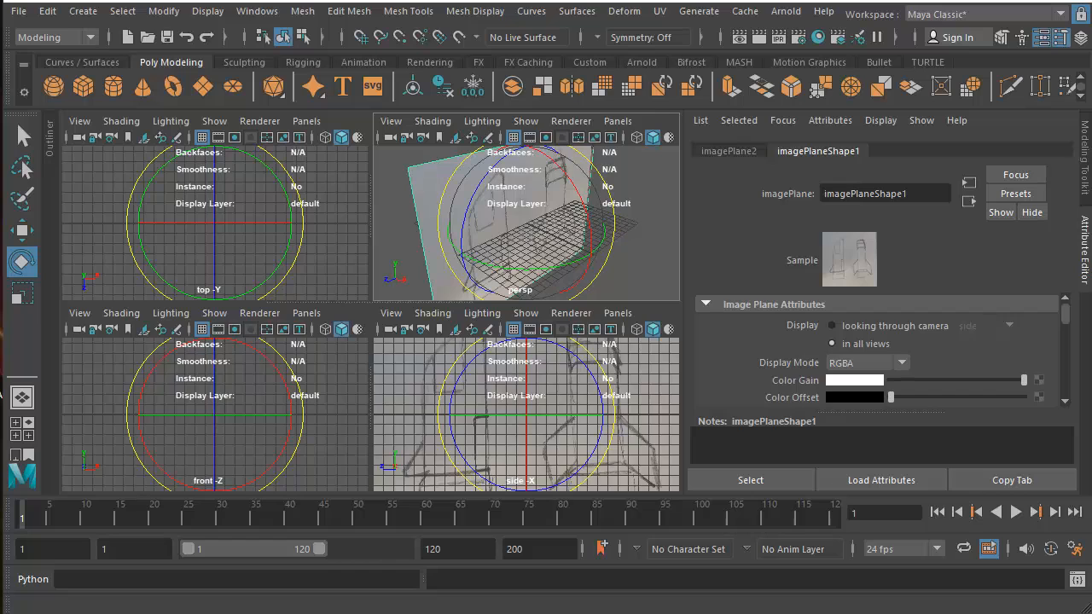
{"action": "left_click_drag", "start_coordinate": [862, 311], "coordinate": [478, 99]}
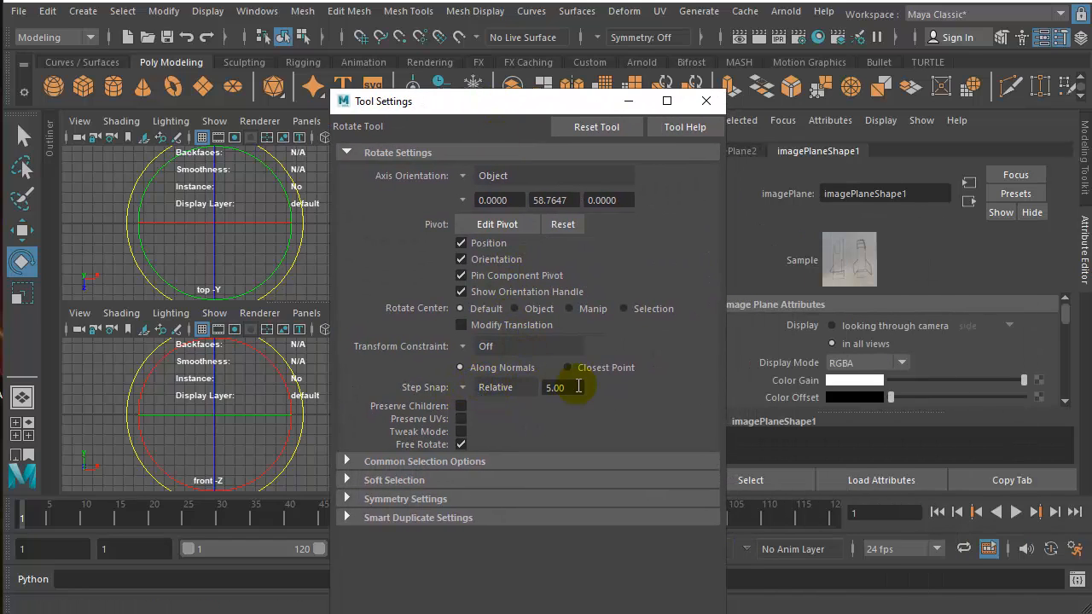
{"action": "left_click_drag", "start_coordinate": [578, 387], "coordinate": [553, 385]}
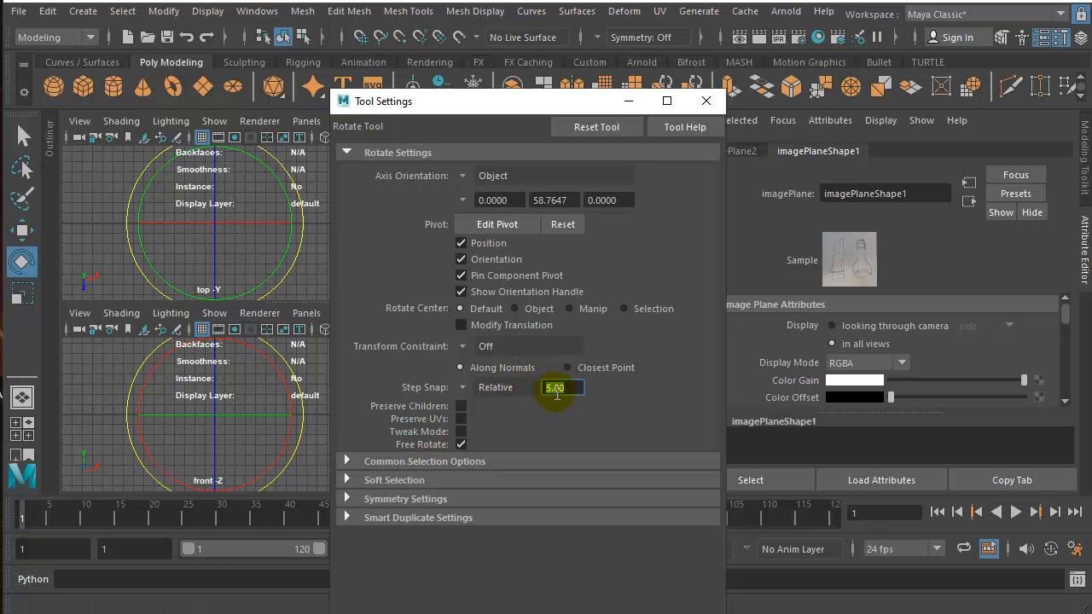
{"action": "type", "text": "15"}
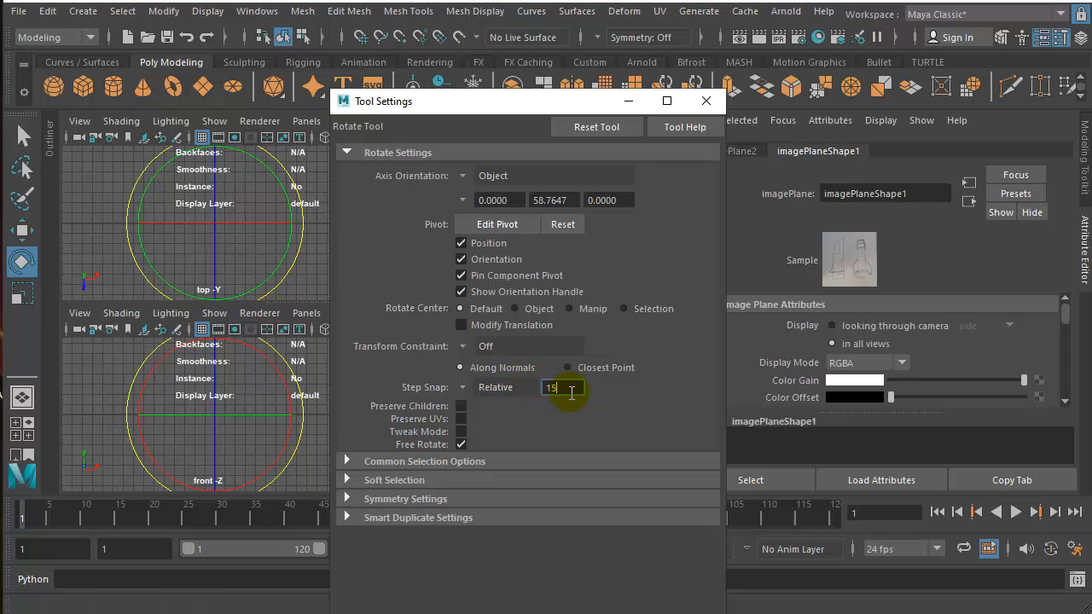
{"action": "left_click", "coordinate": [461, 388]}
{"action": "left_click", "coordinate": [475, 392]}
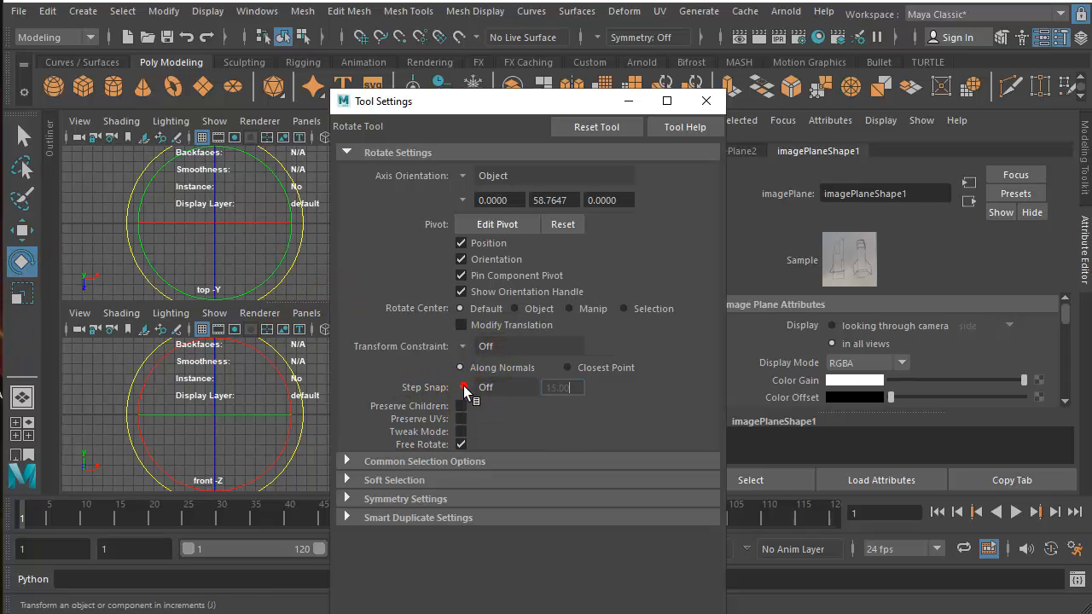
{"action": "left_click", "coordinate": [475, 390]}
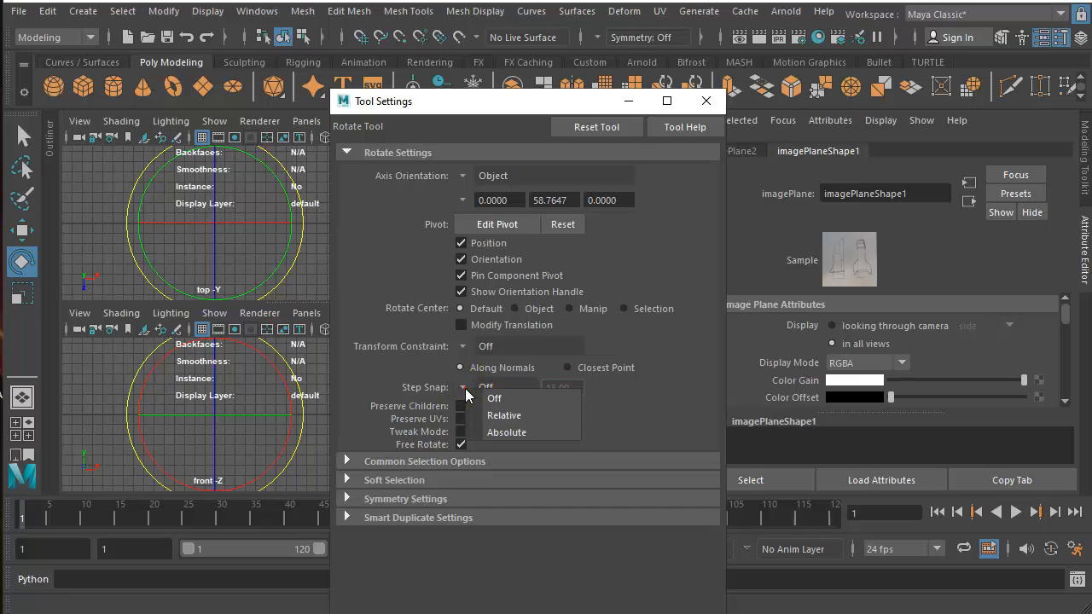
{"action": "left_click", "coordinate": [500, 415]}
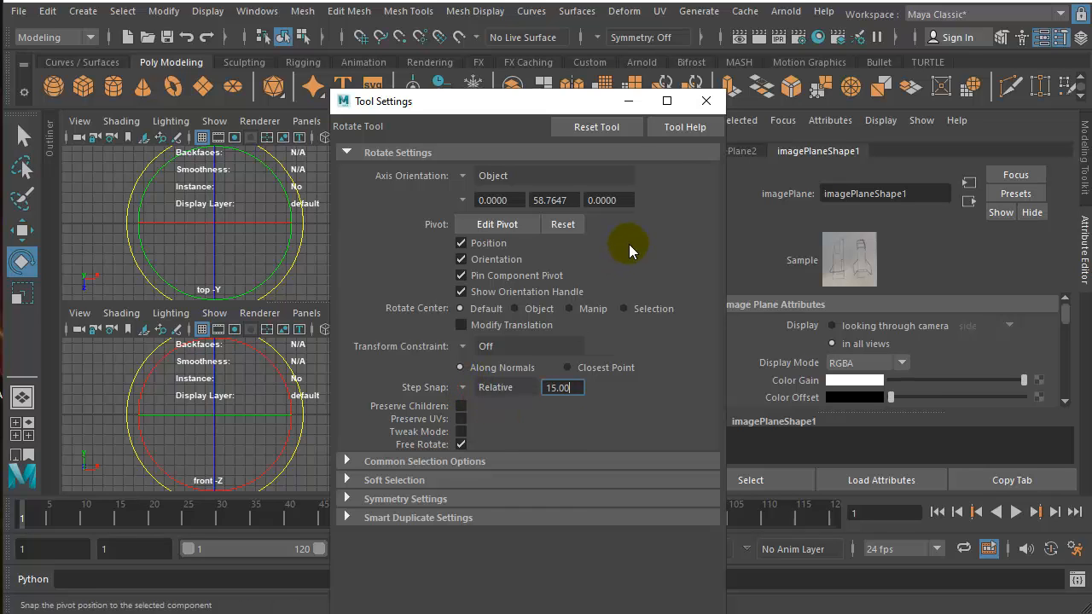
{"action": "left_click", "coordinate": [707, 100]}
Rotate the side image plane 90 degrees so the craft lies horizontally, and move it down and back behind the grid
{"action": "left_click_drag", "start_coordinate": [576, 195], "coordinate": [570, 151]}
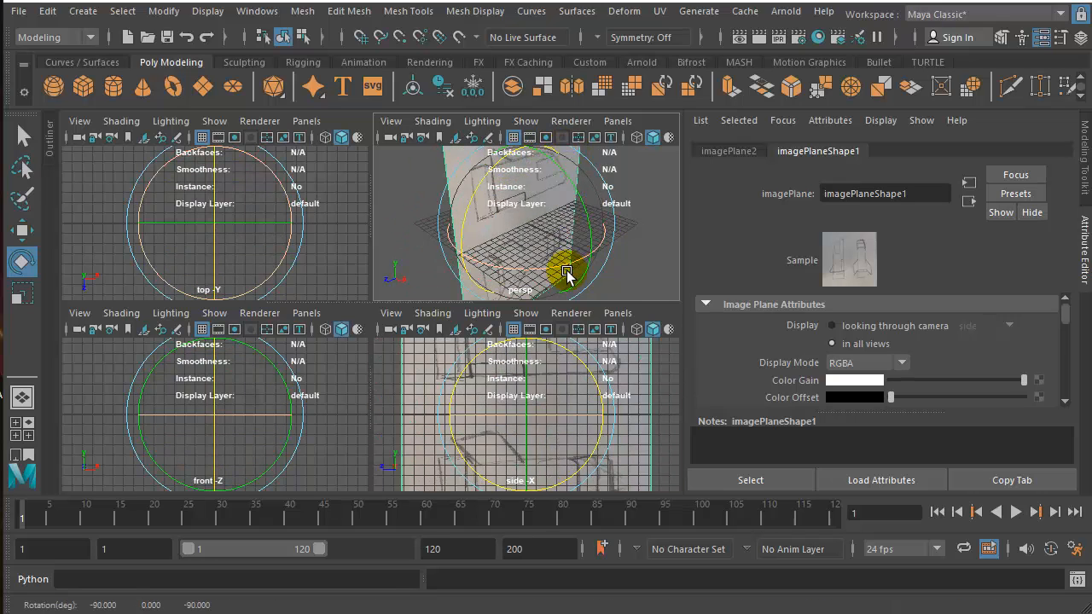
{"action": "scroll", "coordinate": [577, 358], "scroll_direction": "down", "scroll_amount": 2}
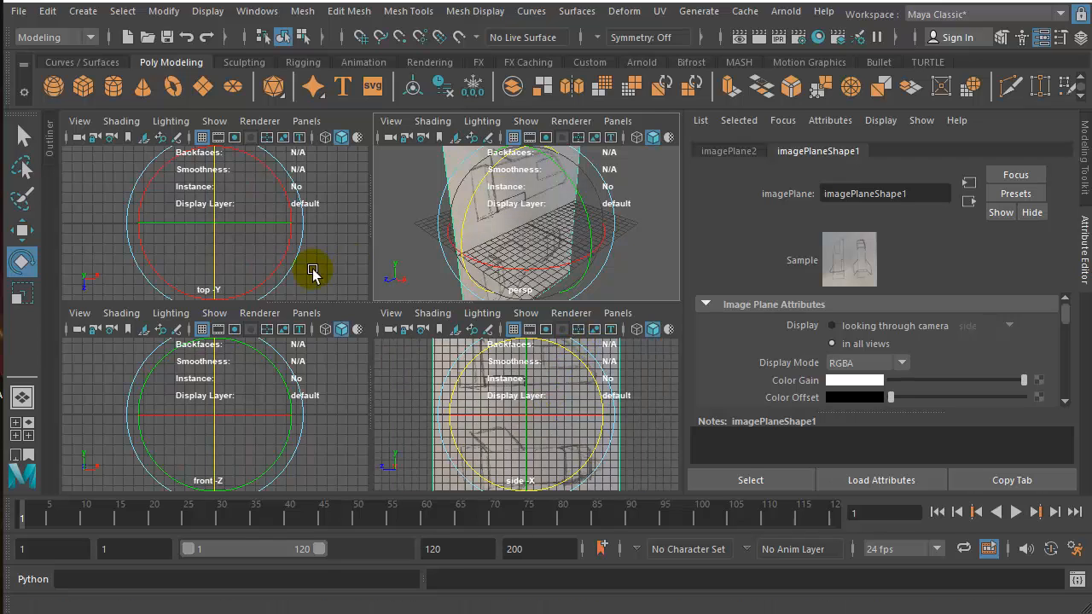
{"action": "left_click", "coordinate": [22, 231]}
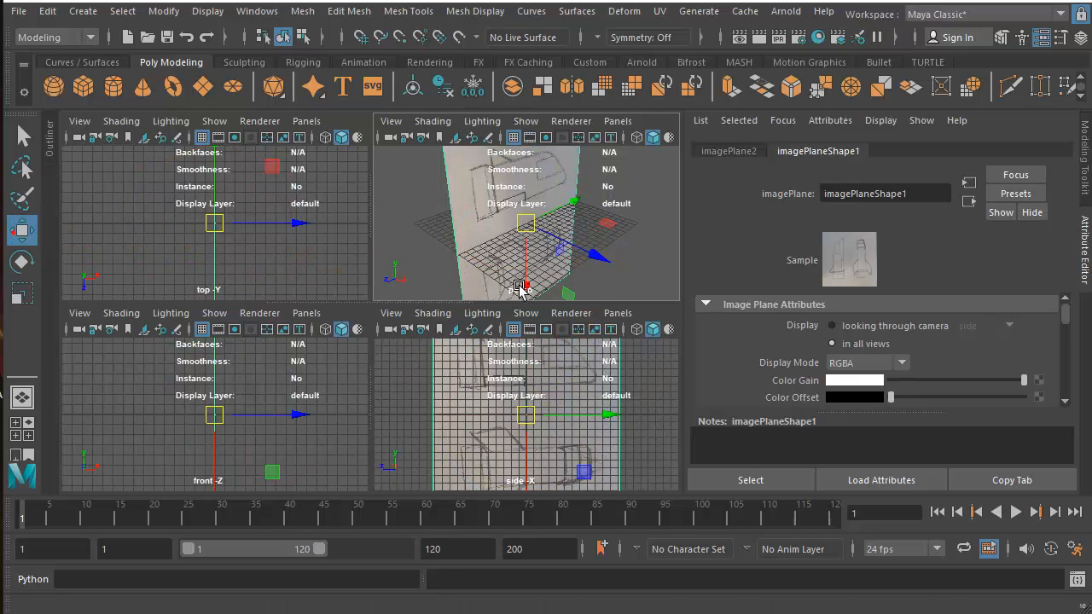
{"action": "left_click_drag", "start_coordinate": [520, 293], "coordinate": [519, 321]}
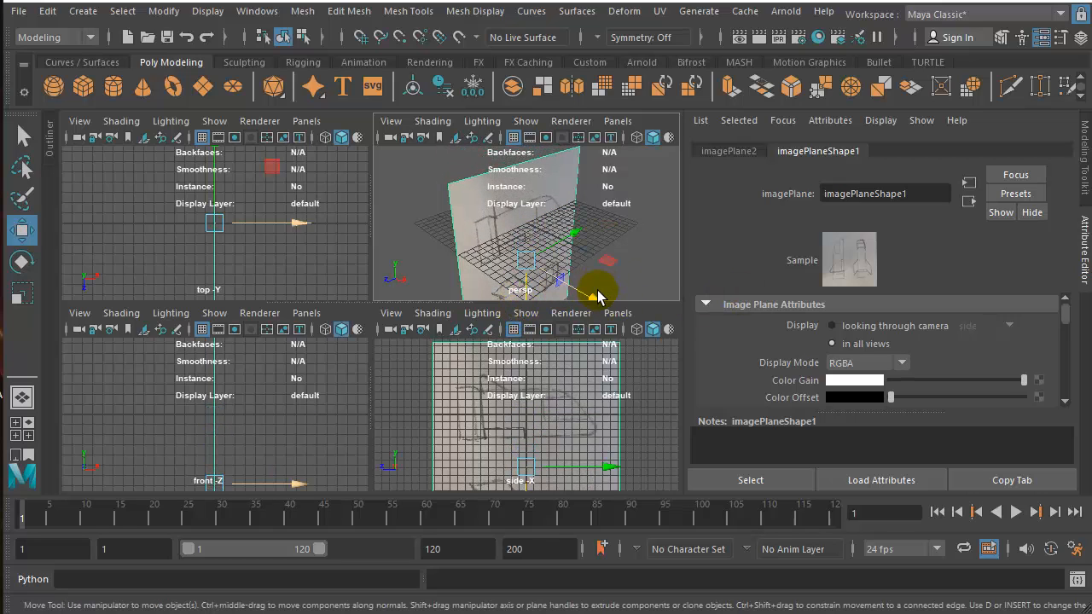
{"action": "left_click_drag", "start_coordinate": [597, 297], "coordinate": [455, 266]}
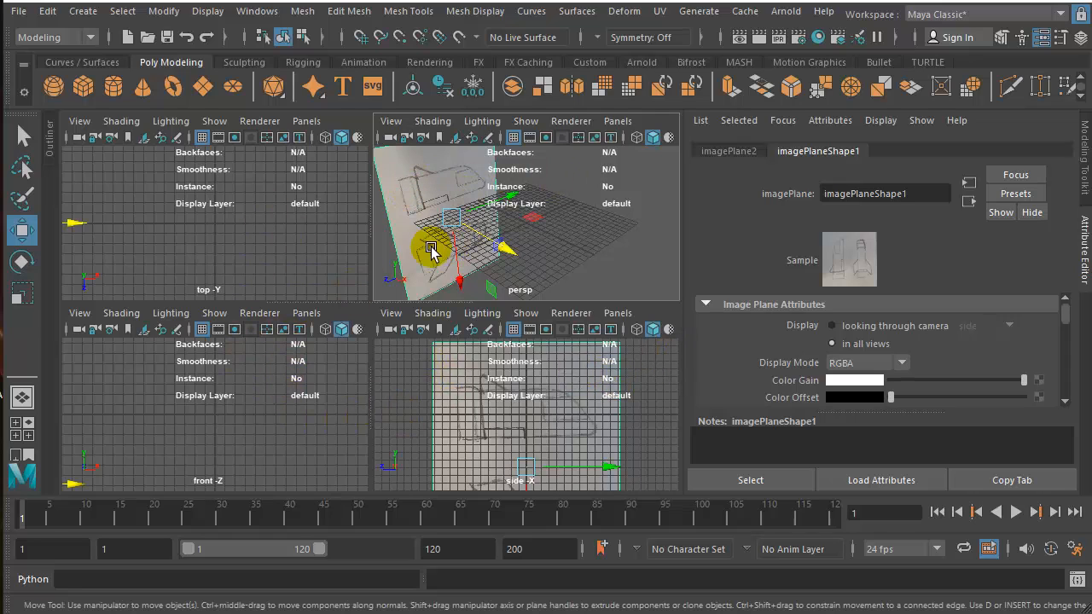
{"action": "left_click_drag", "start_coordinate": [430, 249], "coordinate": [438, 288]}
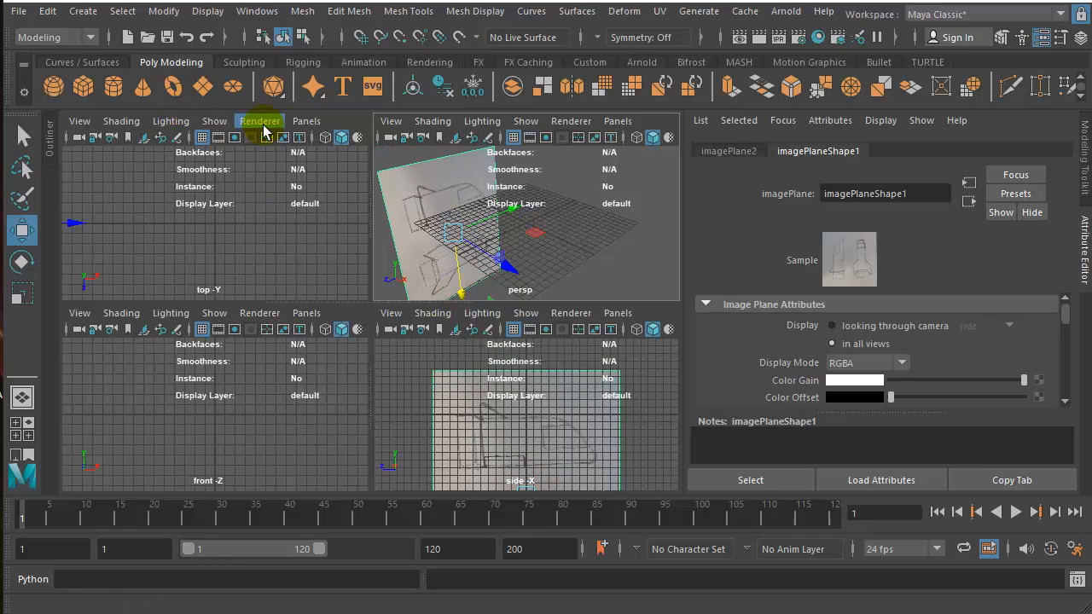
Import the same spacecraft sketch as an image plane in the top view
{"action": "left_click", "coordinate": [343, 128]}
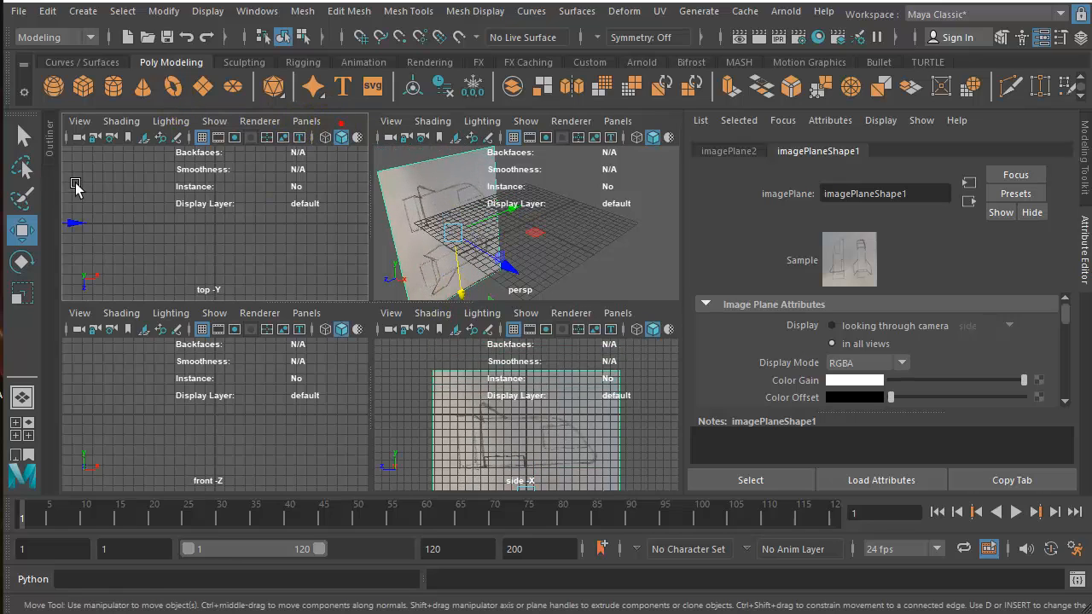
{"action": "left_click", "coordinate": [79, 122]}
{"action": "mouse_move", "coordinate": [124, 505]}
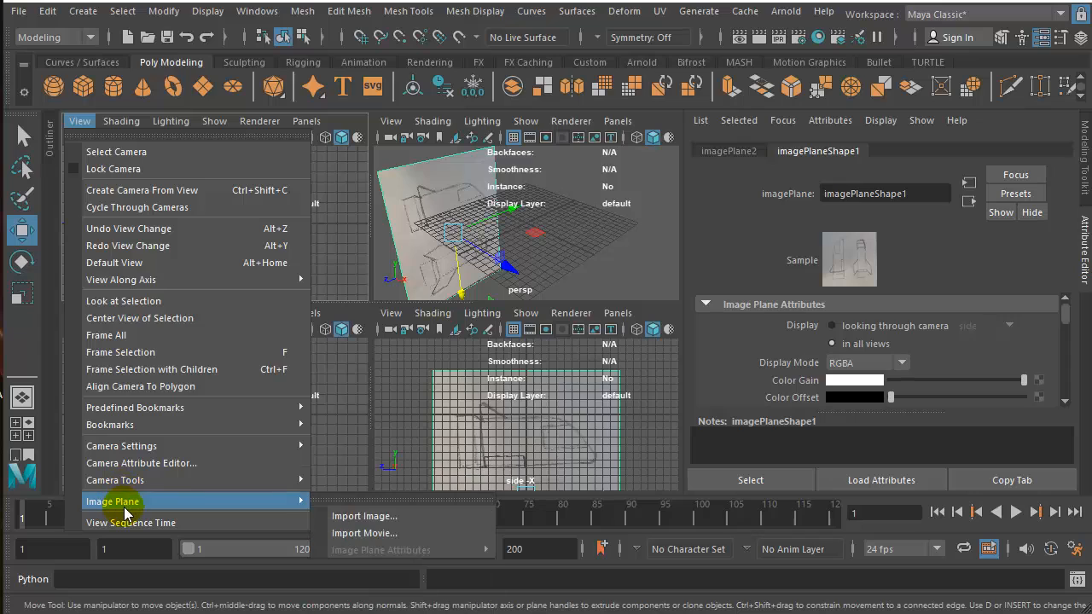
{"action": "left_click", "coordinate": [358, 516]}
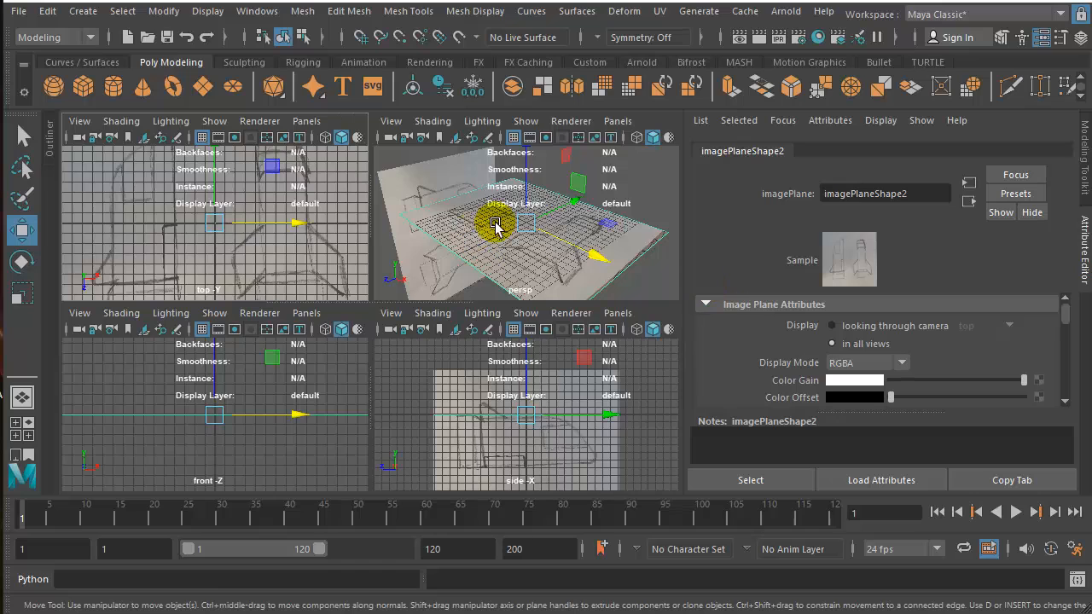
Lower the top image plane about 16 cm below the grid and shift it sideways to centre its top-view drawing on the axis
{"action": "scroll", "coordinate": [563, 241], "scroll_direction": "down", "scroll_amount": 3}
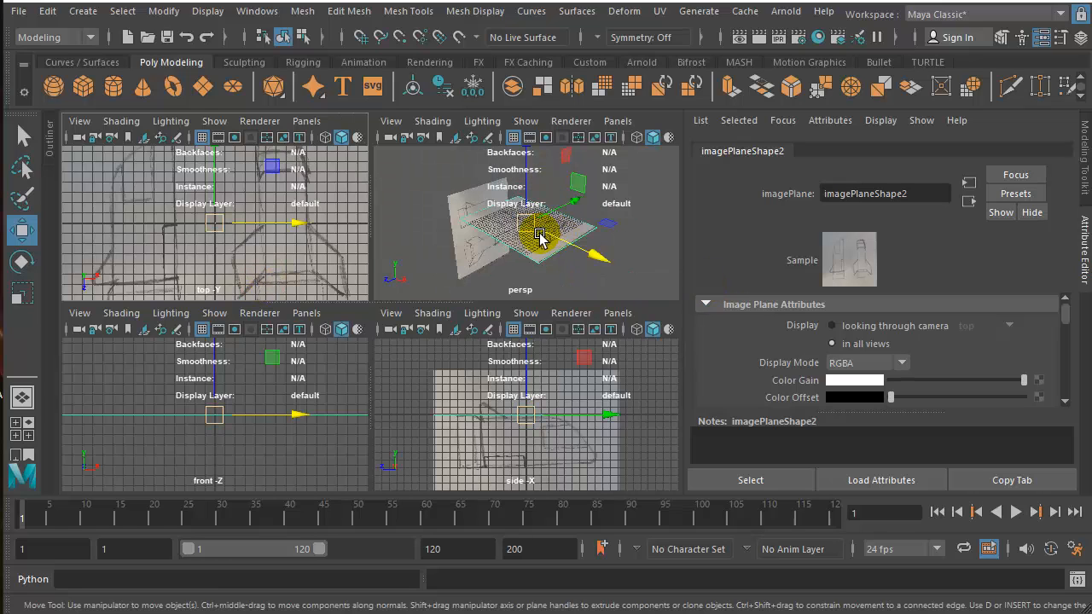
{"action": "scroll", "coordinate": [539, 238], "scroll_direction": "up", "scroll_amount": 3}
{"action": "key", "text": "space"}
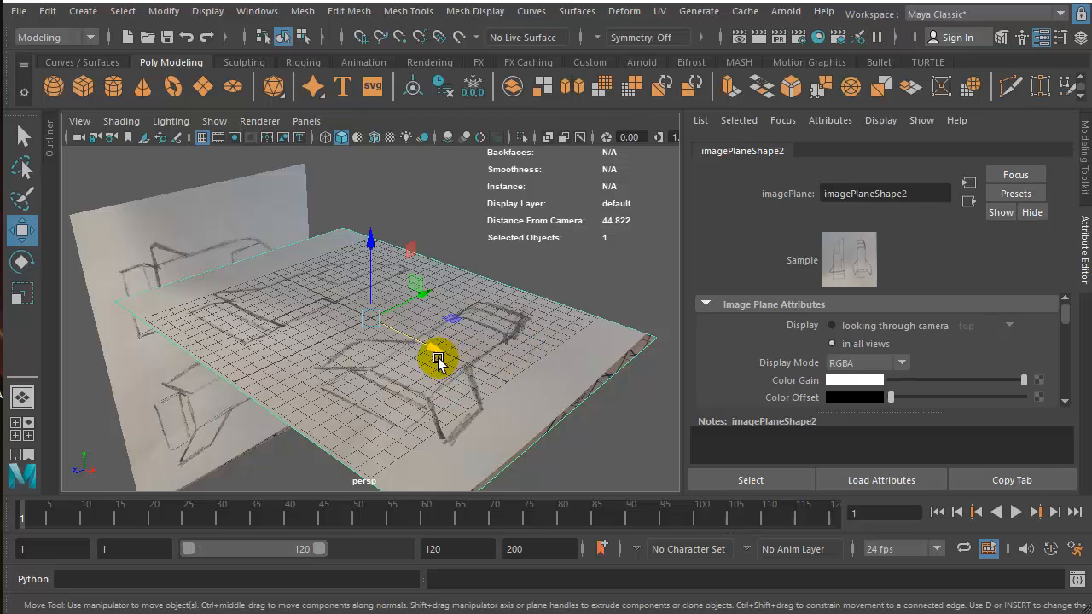
{"action": "left_click_drag", "start_coordinate": [439, 356], "coordinate": [376, 365], "text": "alt"}
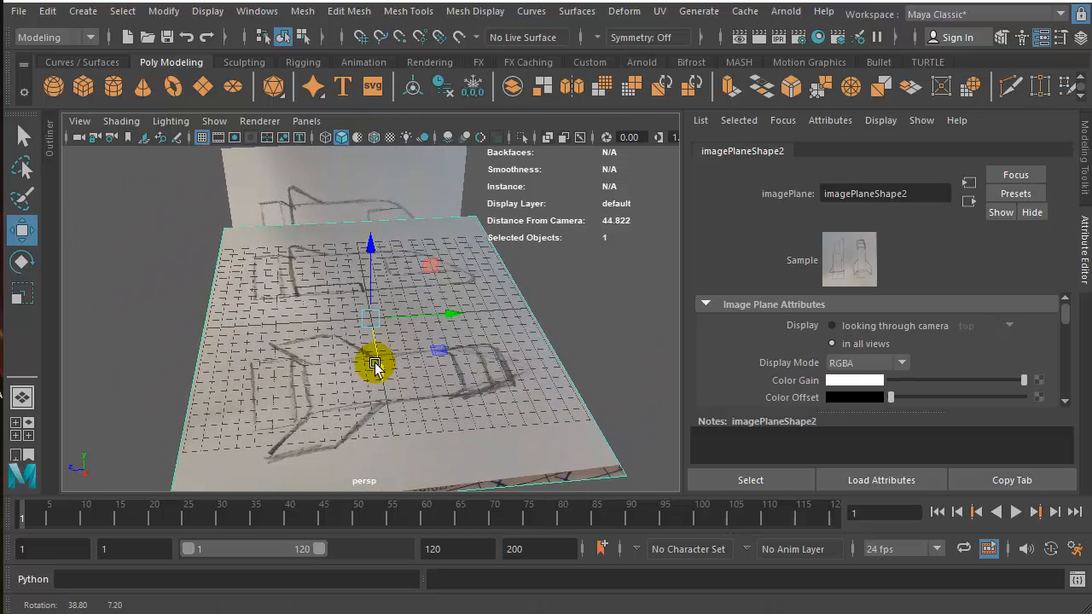
{"action": "left_click_drag", "start_coordinate": [372, 266], "coordinate": [328, 394]}
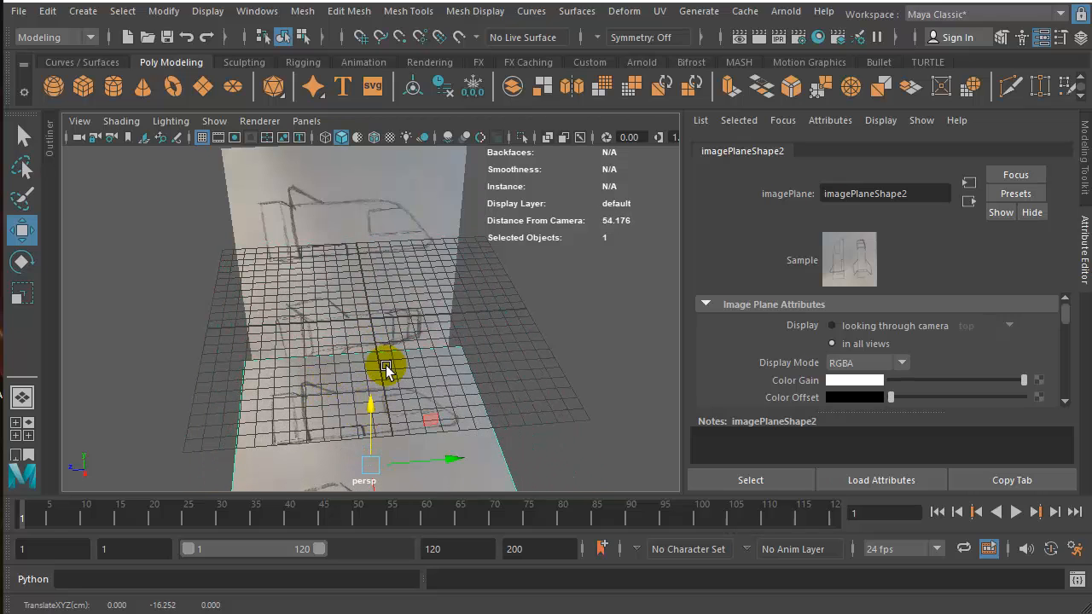
{"action": "key", "text": "space"}
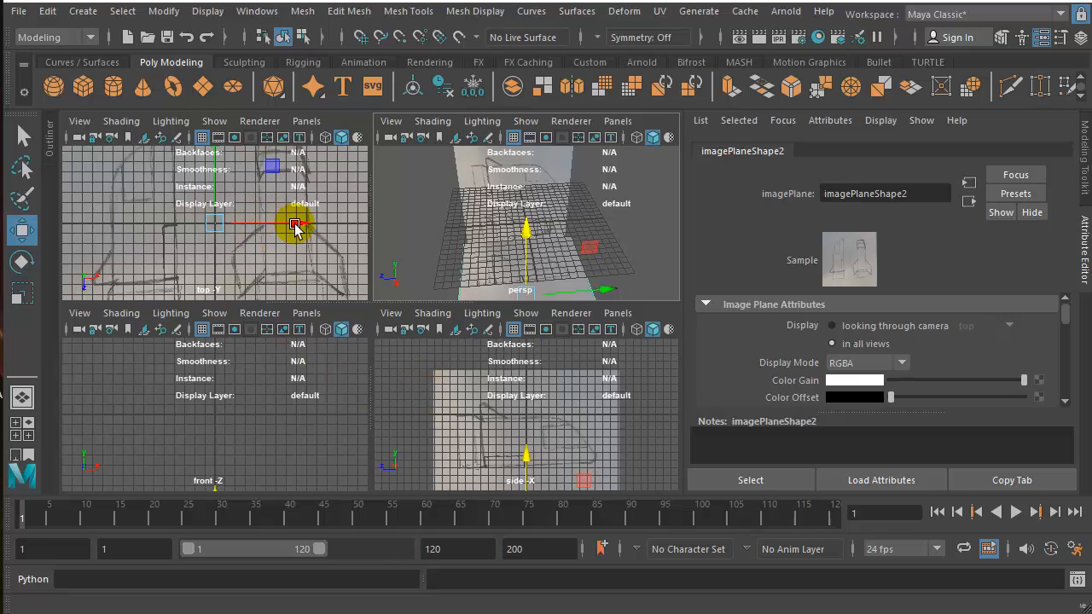
{"action": "left_click_drag", "start_coordinate": [293, 224], "coordinate": [227, 232]}
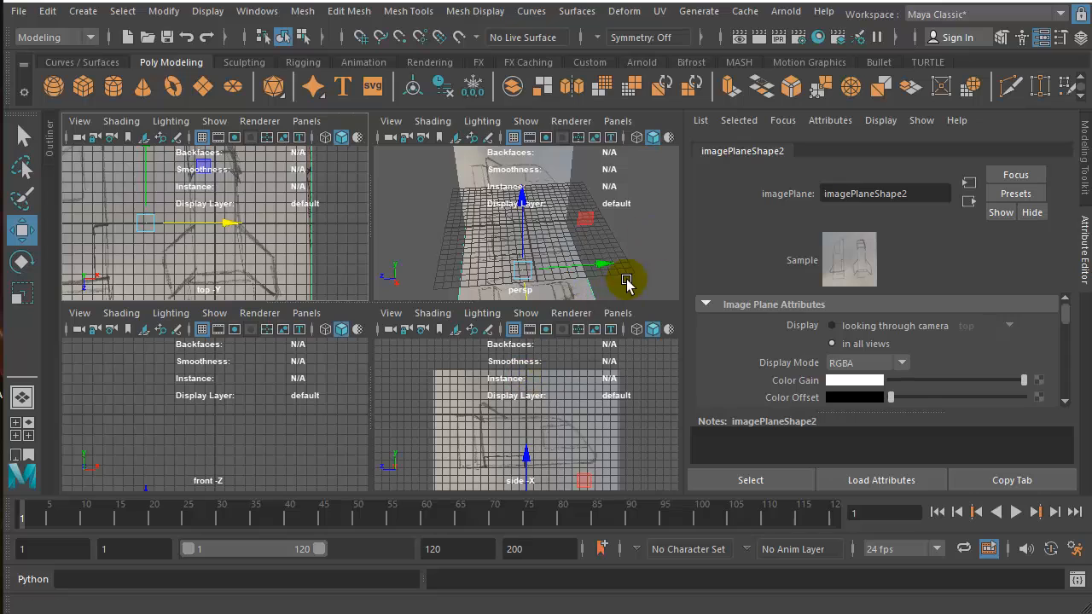
Create a polygon cube over the craft's body in the maximized side view and raise it slightly to match the sketch
{"action": "left_click", "coordinate": [640, 314]}
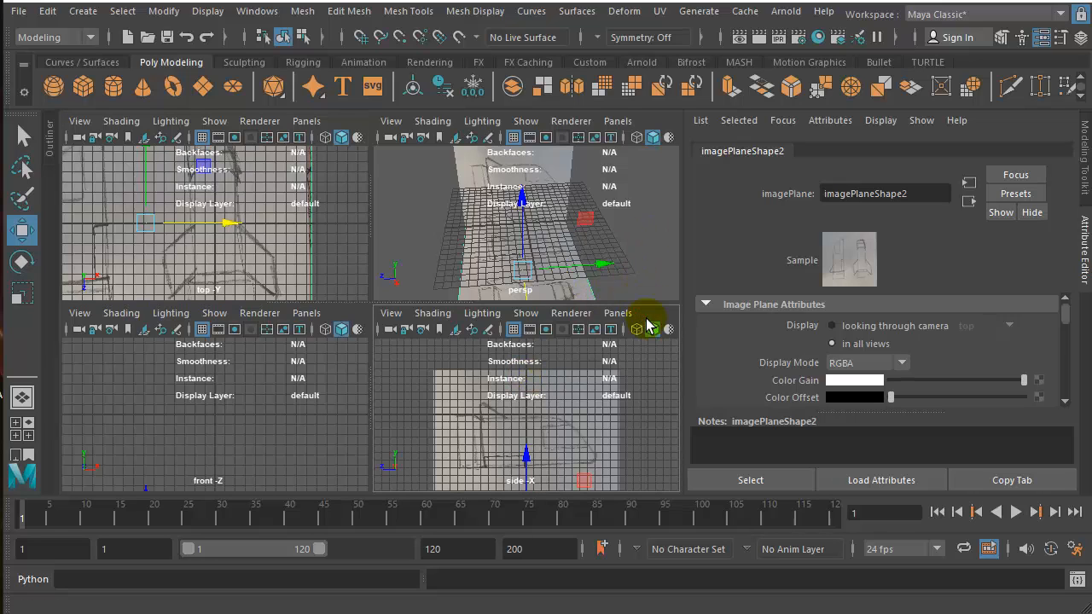
{"action": "key", "text": "space"}
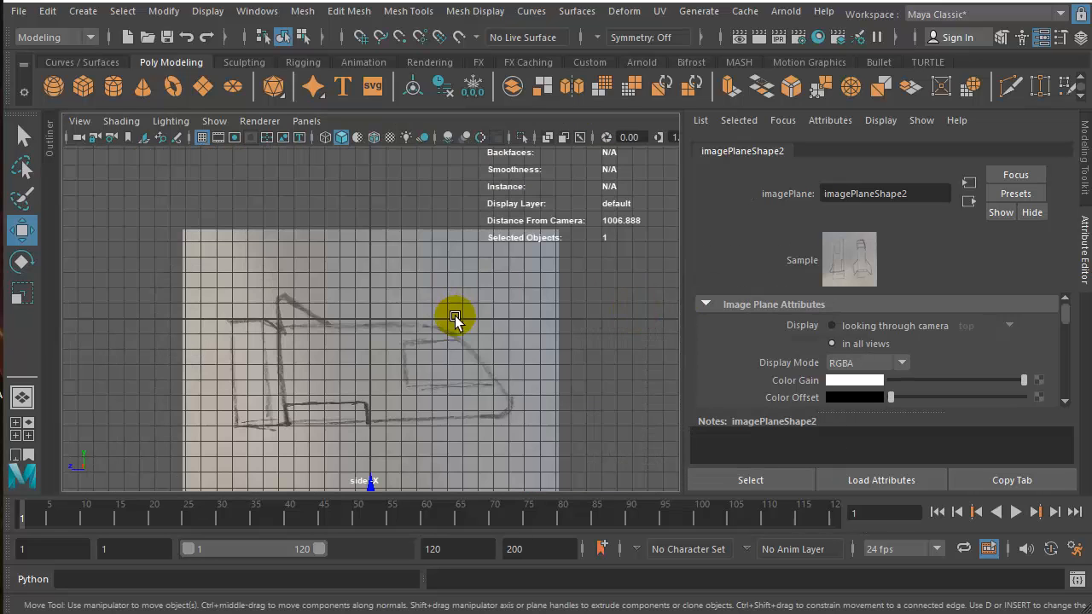
{"action": "scroll", "coordinate": [406, 346], "scroll_direction": "up", "scroll_amount": 3}
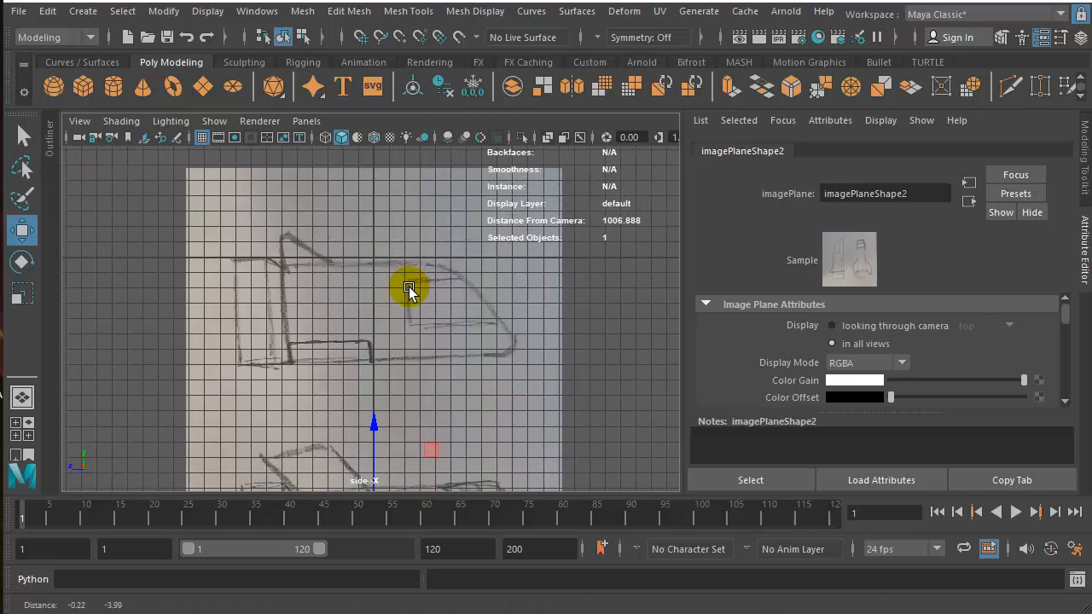
{"action": "scroll", "coordinate": [401, 294], "scroll_direction": "up", "scroll_amount": 1}
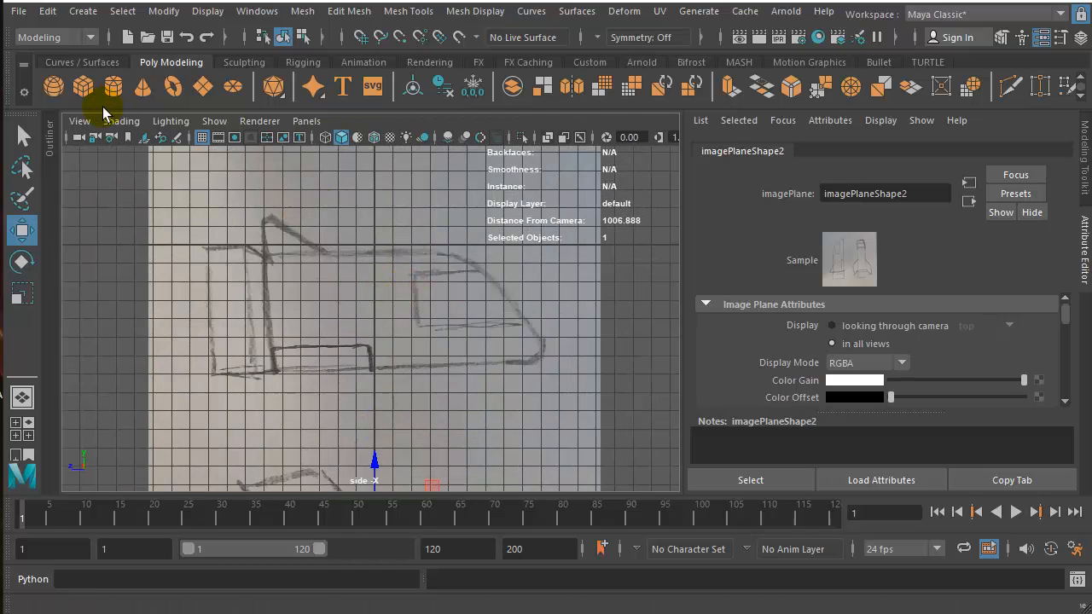
{"action": "left_click", "coordinate": [82, 86]}
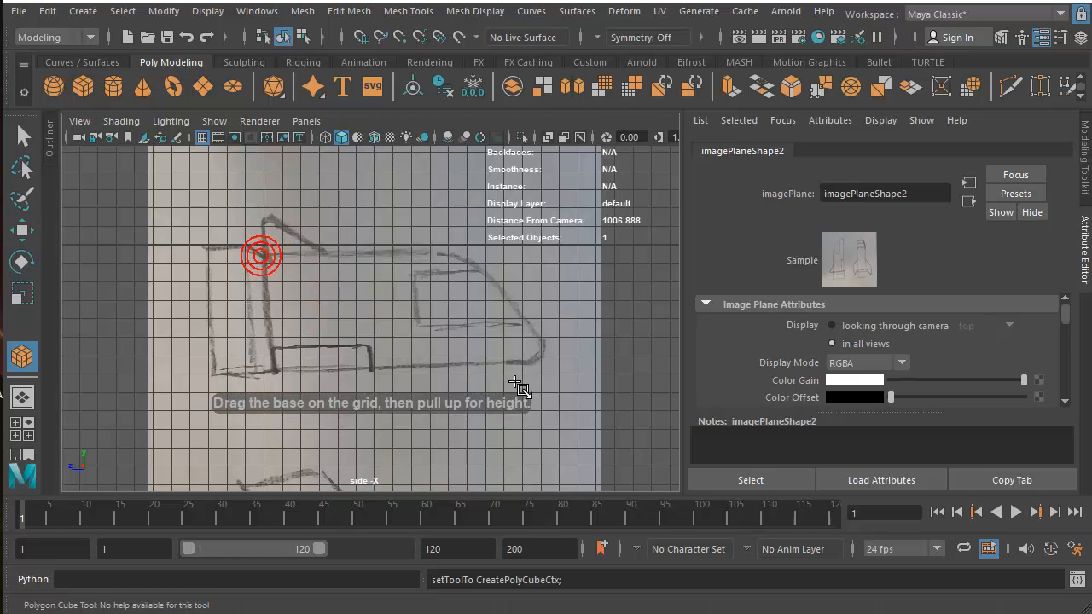
{"action": "left_click_drag", "start_coordinate": [518, 384], "coordinate": [483, 171]}
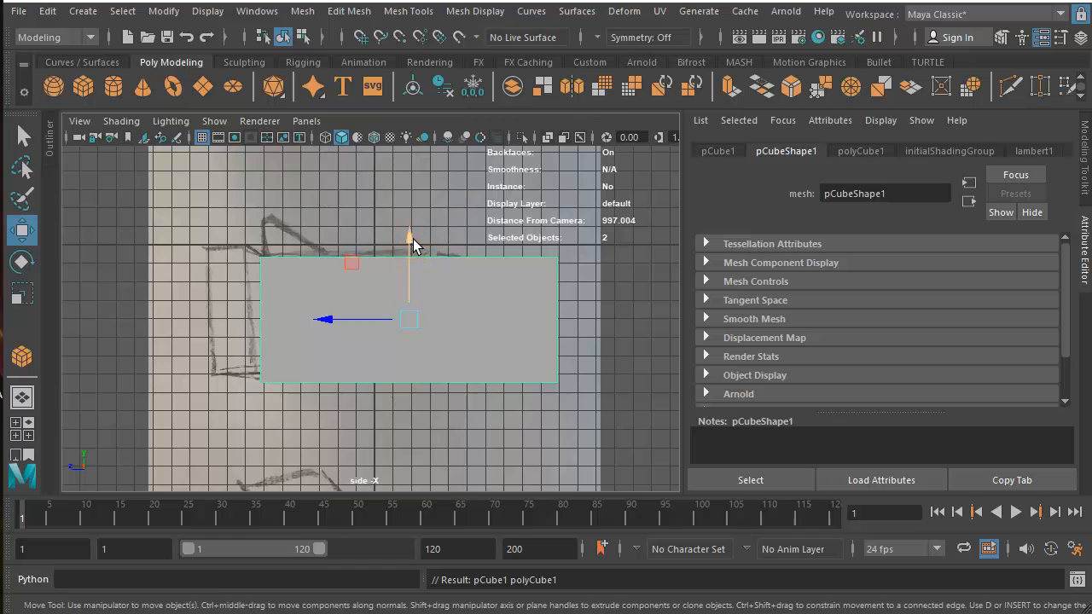
{"action": "mouse_move", "coordinate": [413, 245]}
{"action": "left_mouse_down"}
{"action": "mouse_move", "coordinate": [411, 286]}
{"action": "mouse_move", "coordinate": [419, 213]}
{"action": "mouse_move", "coordinate": [430, 232]}
{"action": "left_mouse_up"}
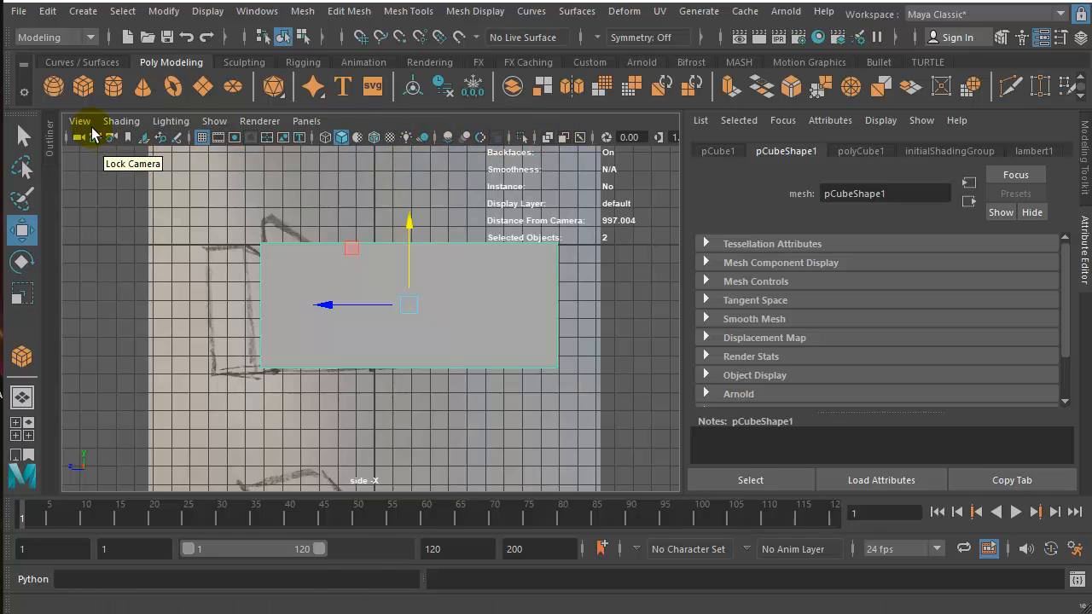
Turn on X-Ray shading in the side view to see the sketch through the cube
{"action": "left_click", "coordinate": [327, 139]}
{"action": "left_click", "coordinate": [335, 141]}
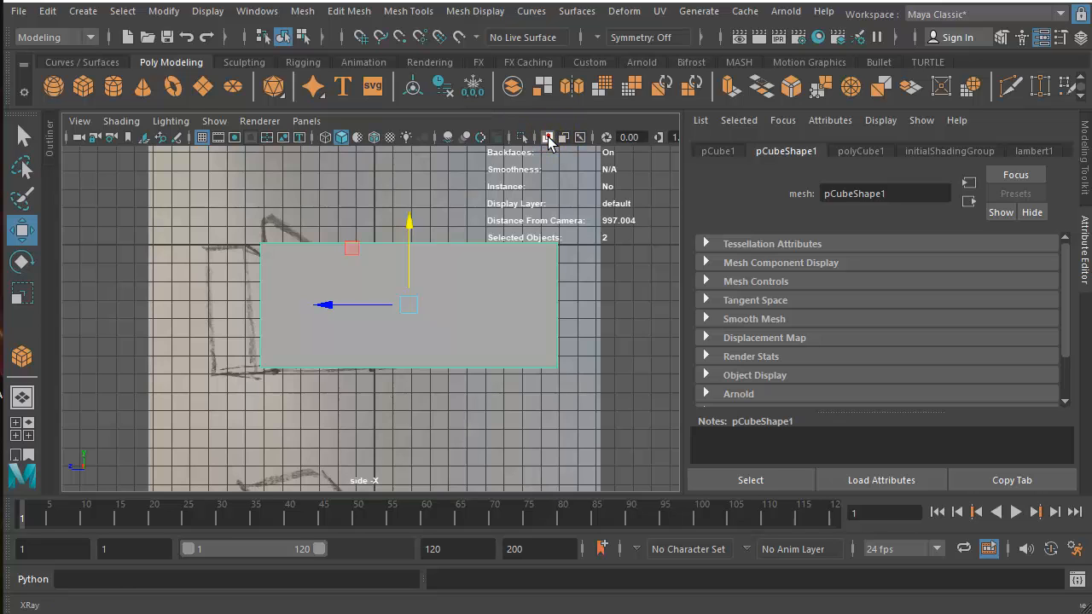
{"action": "left_click", "coordinate": [548, 138]}
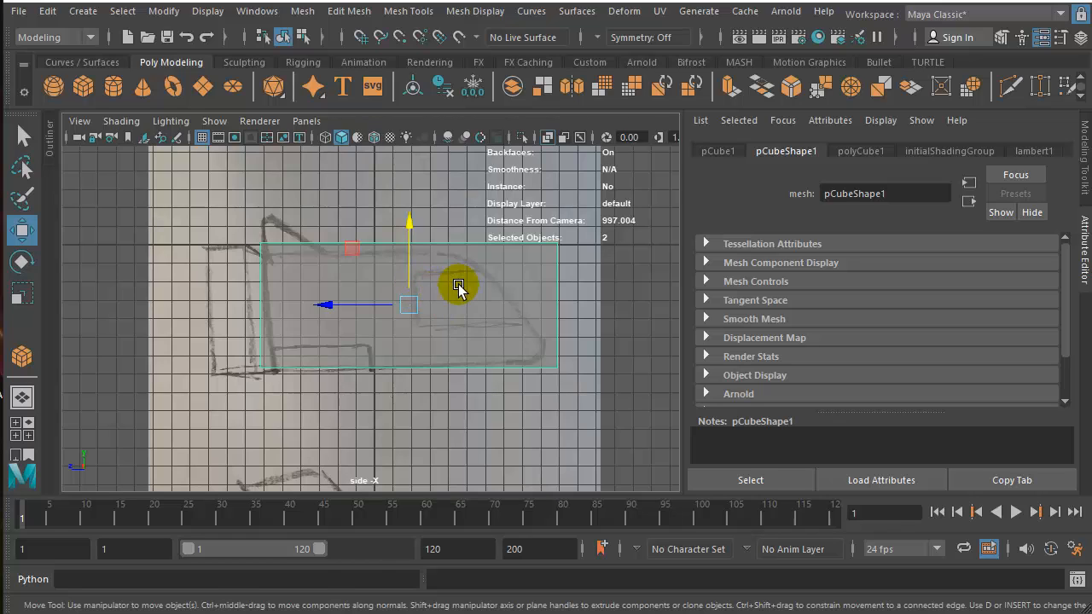
Lower the cube's top vertices slightly and pull its nose-end vertices inward to fit the body outline in the sketch
{"action": "right_click", "coordinate": [449, 244]}
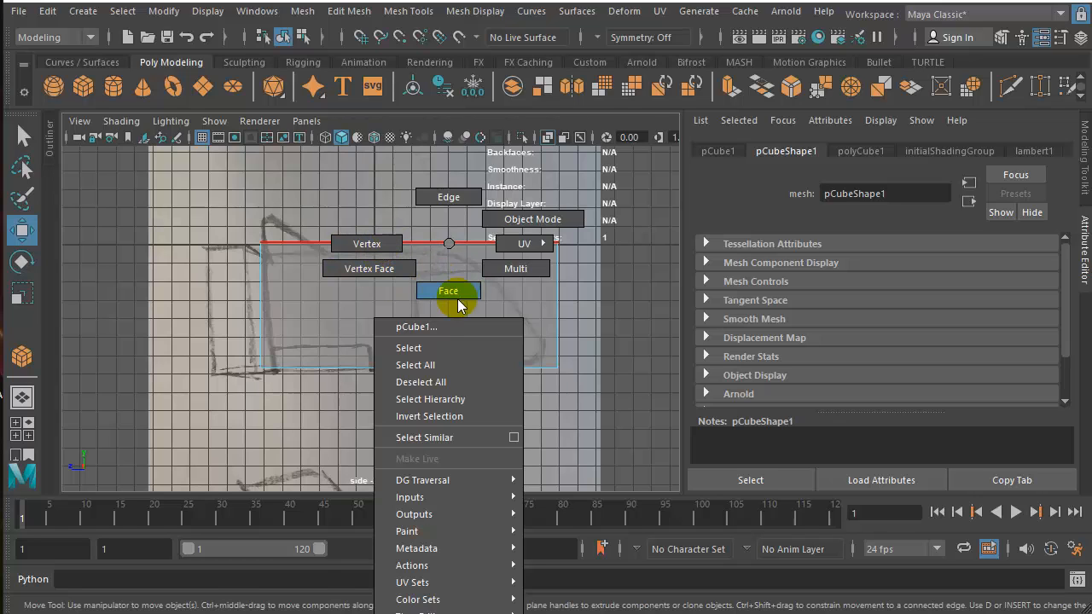
{"action": "left_click", "coordinate": [375, 244]}
{"action": "left_click_drag", "start_coordinate": [213, 214], "coordinate": [599, 256]}
{"action": "left_click_drag", "start_coordinate": [410, 165], "coordinate": [409, 168]}
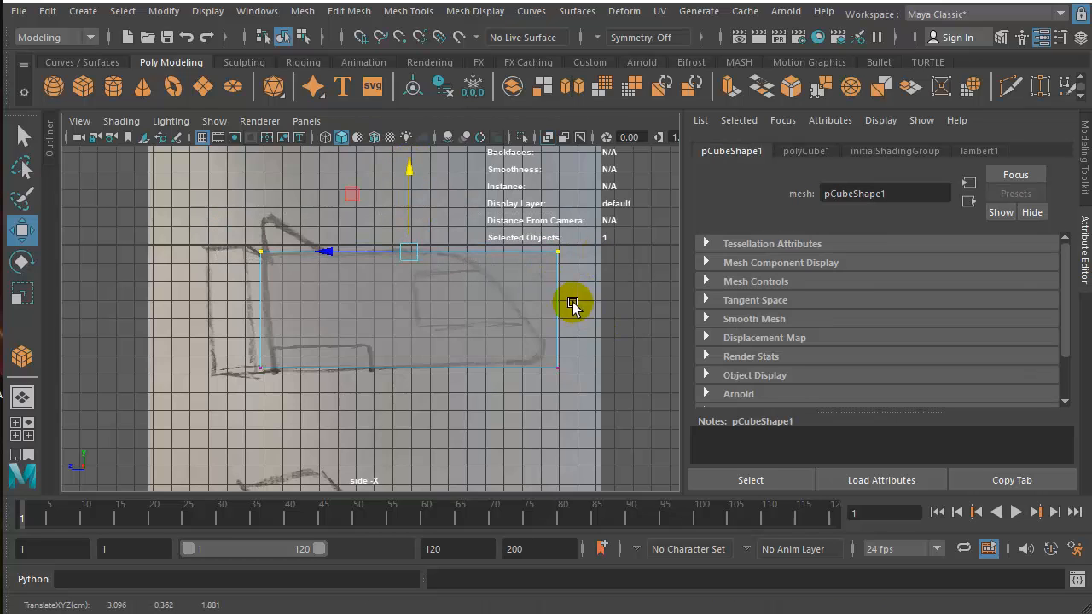
{"action": "left_click_drag", "start_coordinate": [589, 236], "coordinate": [534, 375]}
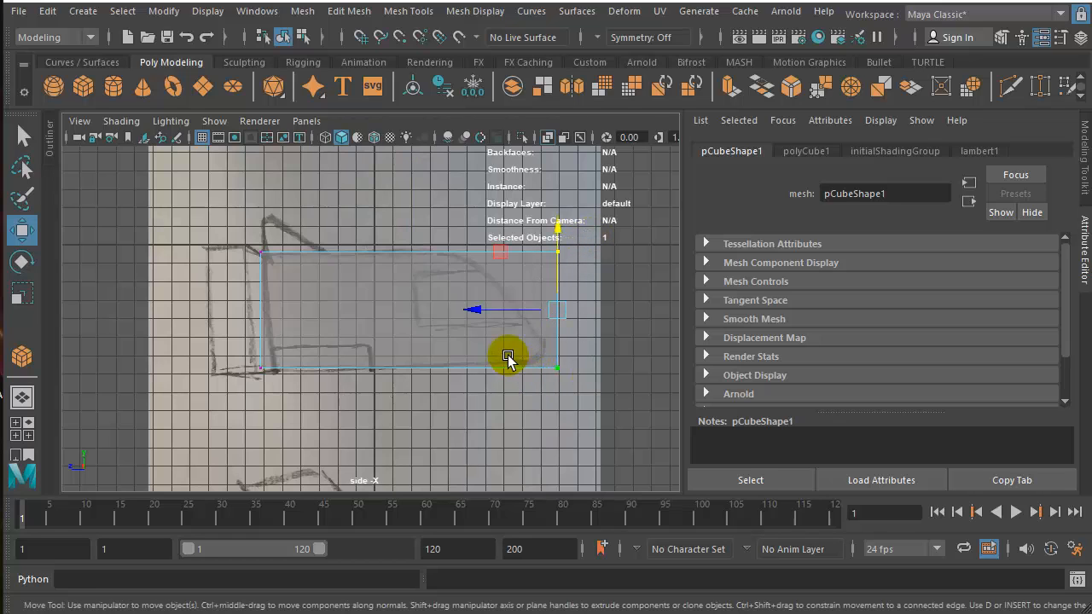
{"action": "left_click", "coordinate": [476, 309]}
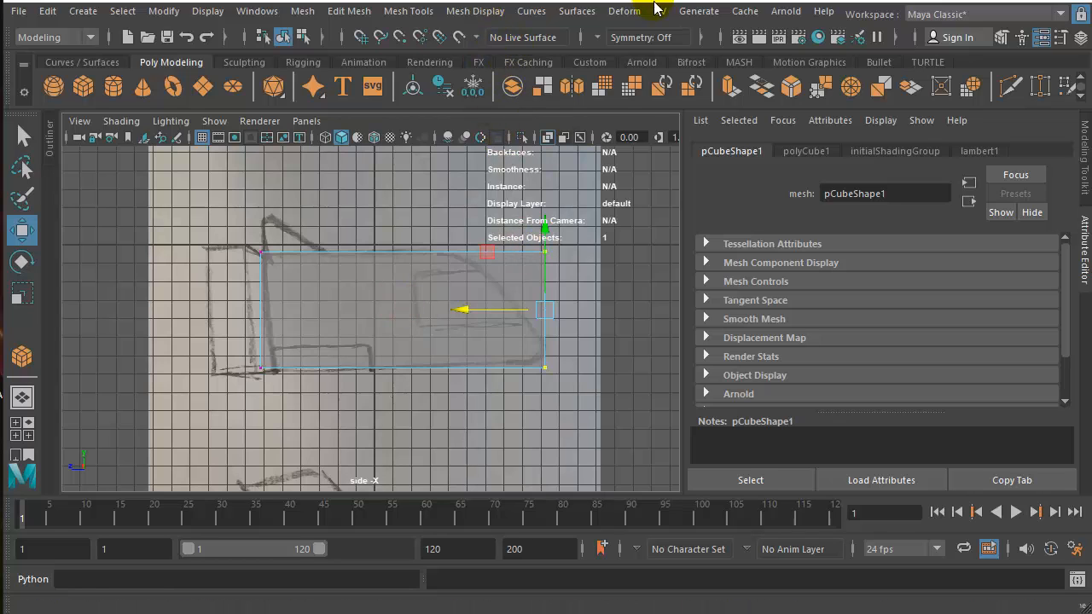
Insert two vertical edge loops, at the roof bend and the lower box's front end, plus a horizontal one along the box's top
{"action": "left_click", "coordinate": [401, 11]}
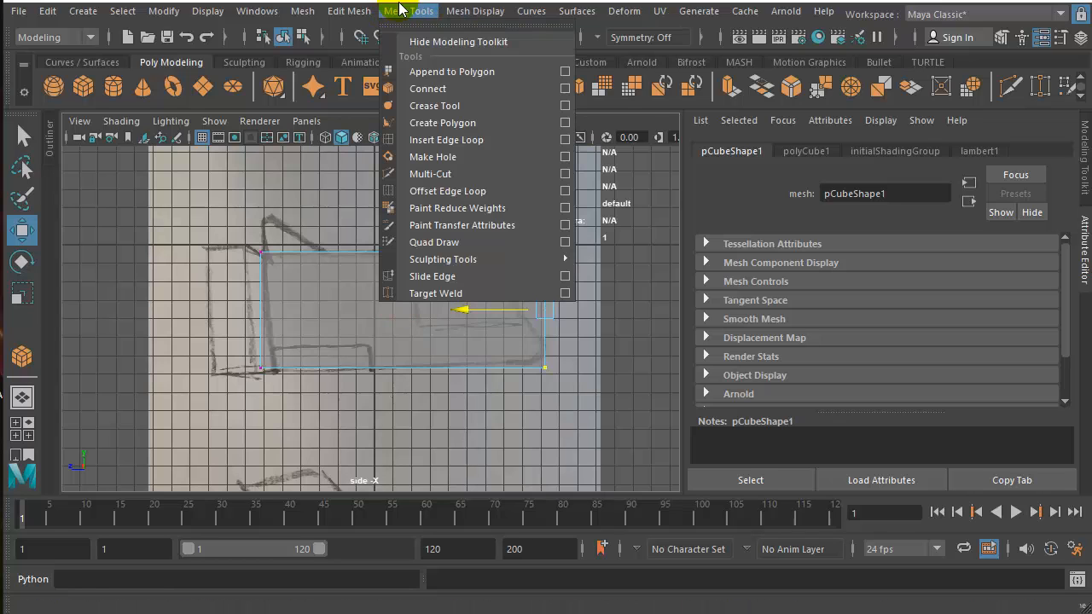
{"action": "left_click", "coordinate": [443, 140]}
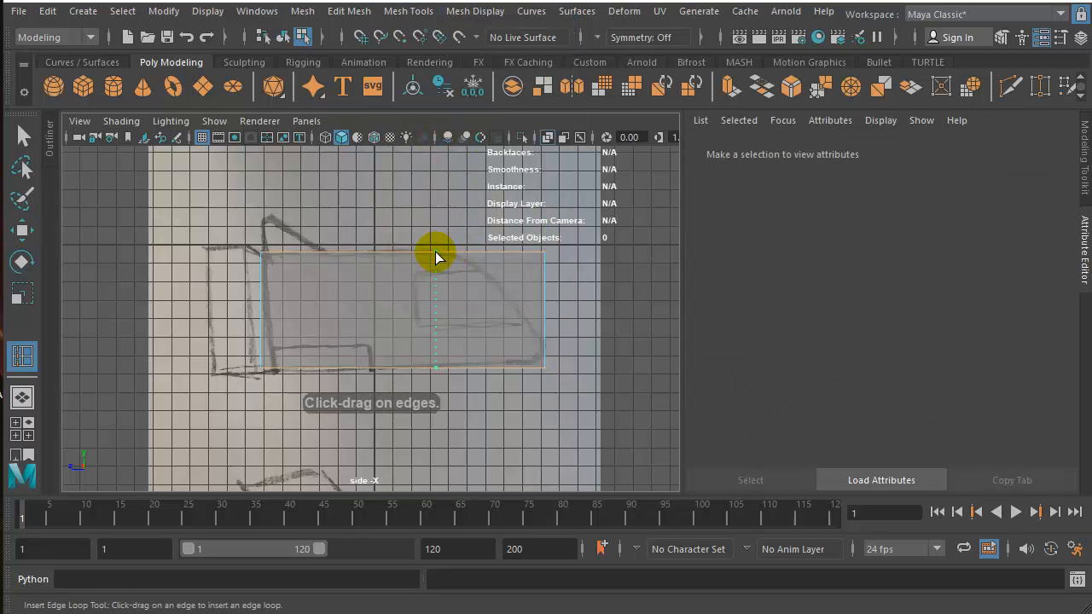
{"action": "left_click", "coordinate": [436, 257]}
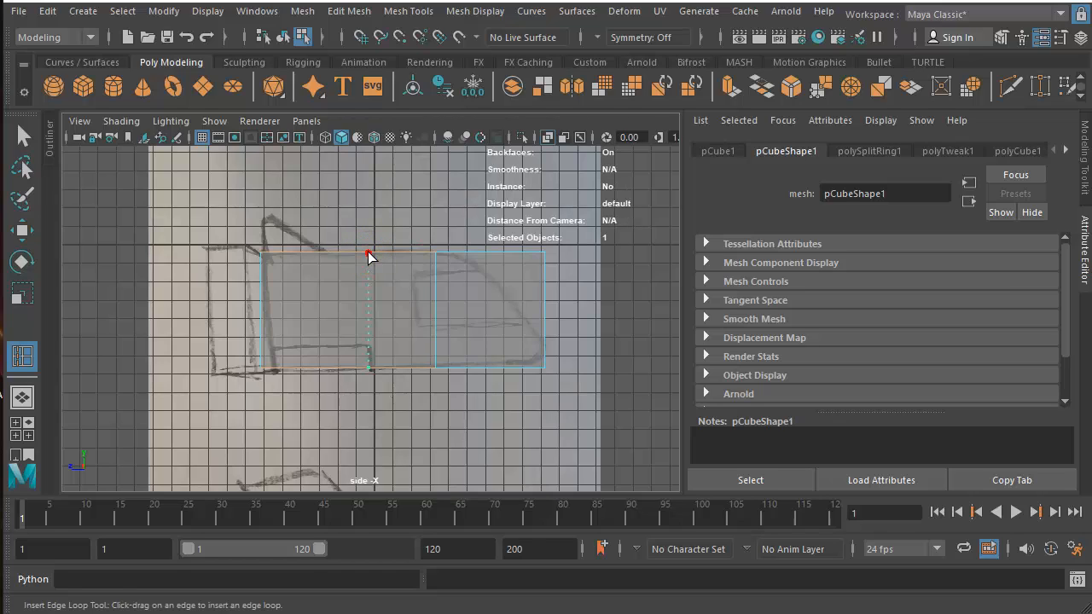
{"action": "left_click", "coordinate": [369, 252]}
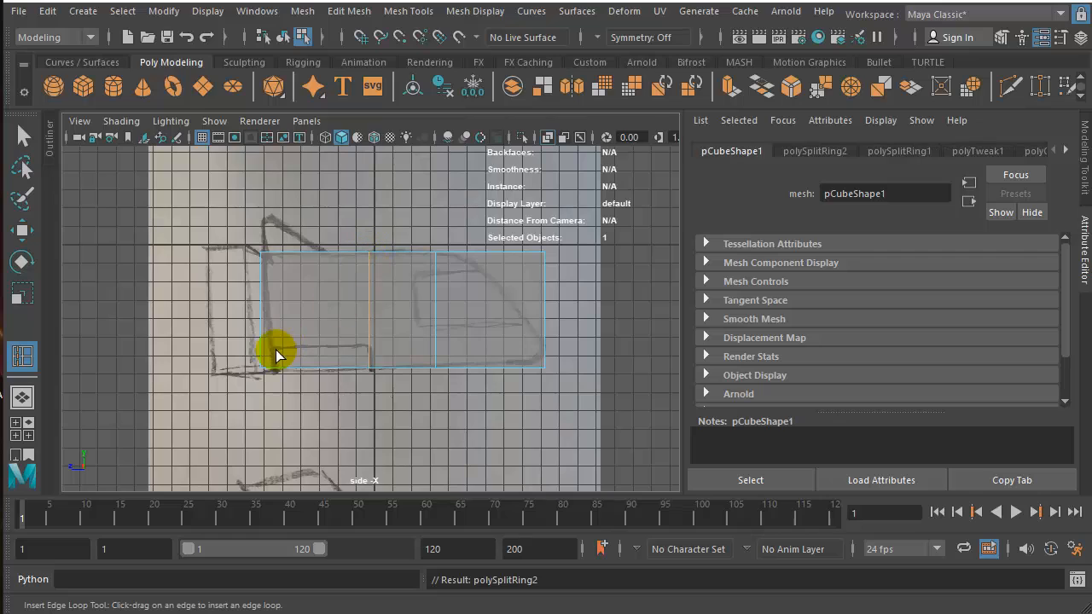
{"action": "left_click_drag", "start_coordinate": [262, 349], "coordinate": [262, 345]}
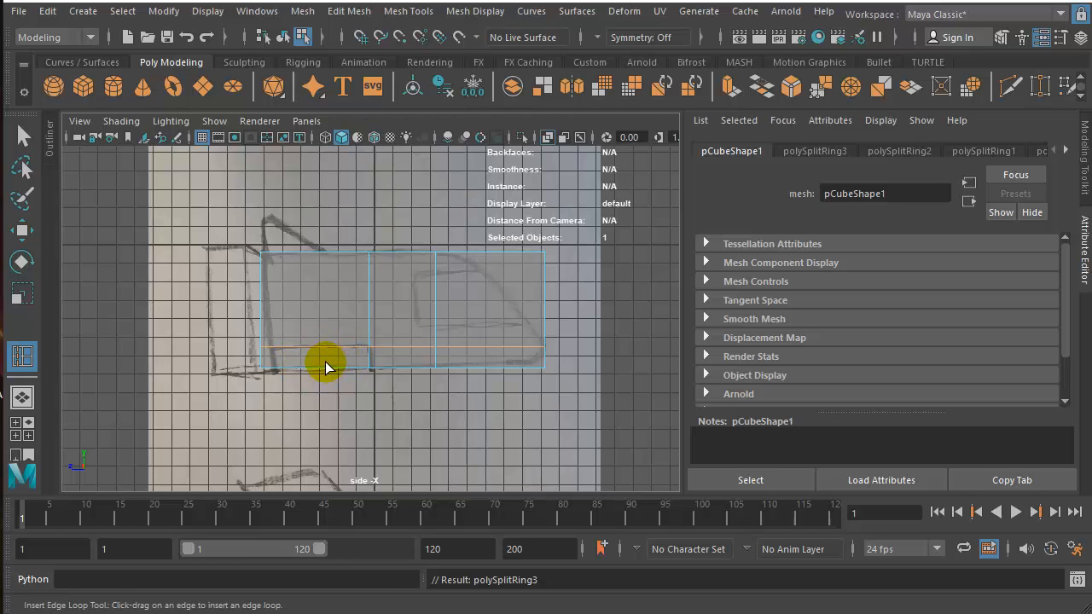
{"action": "right_click_drag", "start_coordinate": [326, 363], "coordinate": [342, 409]}
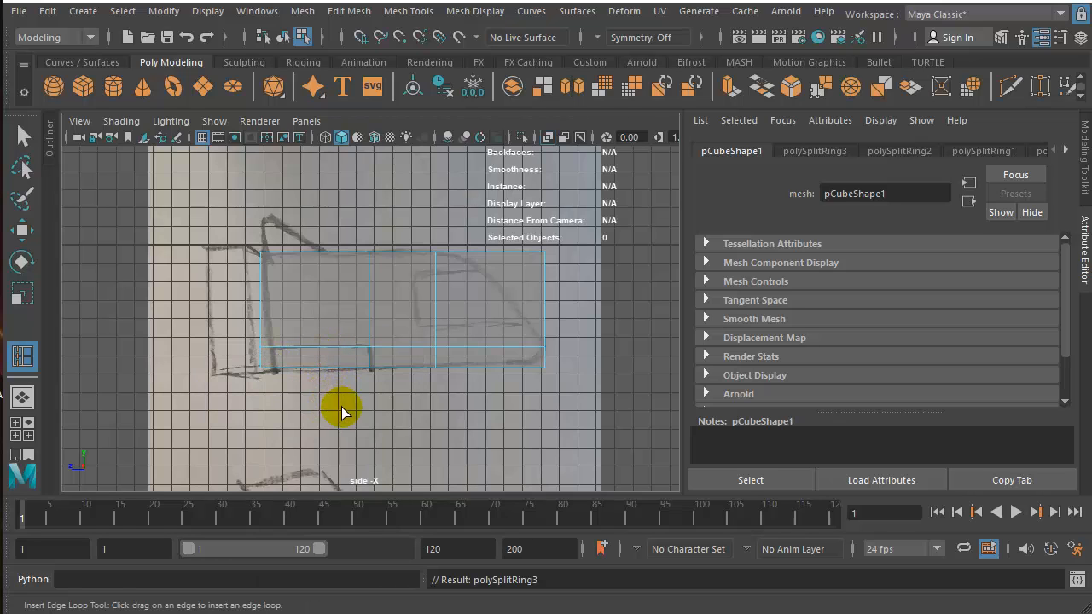
{"action": "left_click", "coordinate": [89, 232]}
Move the upper nose vertices back and slightly down and the bottom nose vertices back to follow the sketched nose slope
{"action": "left_click", "coordinate": [23, 230]}
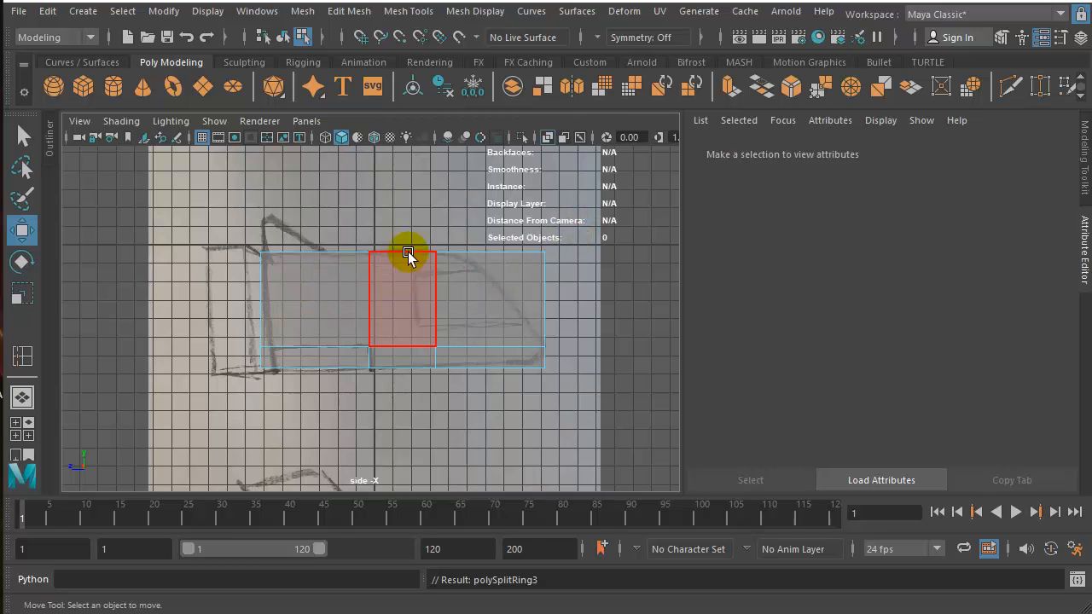
{"action": "right_click_drag", "start_coordinate": [533, 288], "coordinate": [464, 290]}
{"action": "left_click_drag", "start_coordinate": [596, 203], "coordinate": [532, 253]}
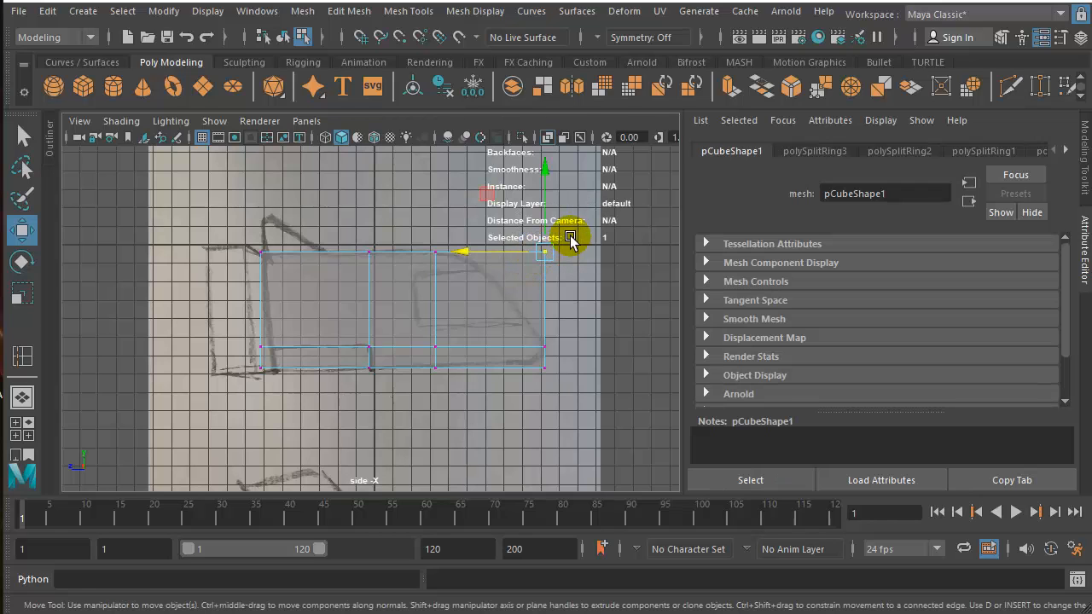
{"action": "left_click_drag", "start_coordinate": [455, 252], "coordinate": [394, 247]}
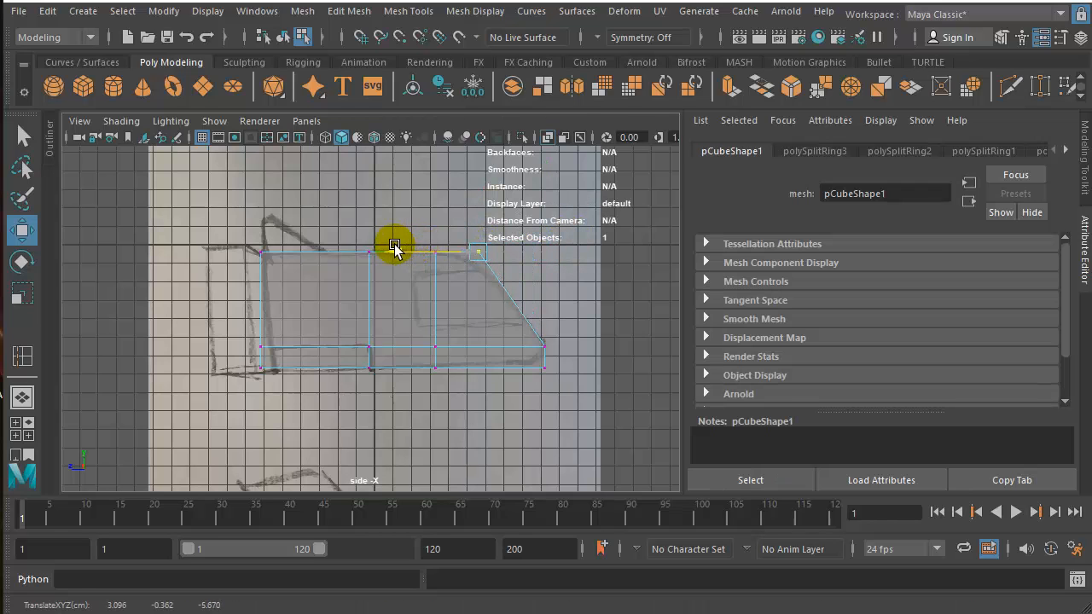
{"action": "left_click_drag", "start_coordinate": [475, 174], "coordinate": [473, 183]}
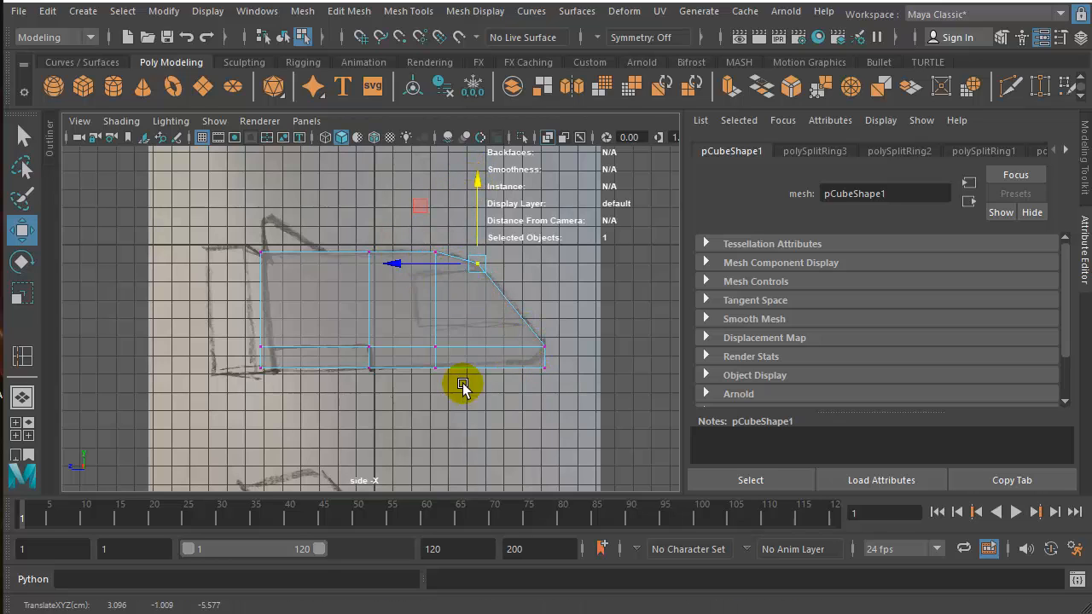
{"action": "left_click_drag", "start_coordinate": [520, 384], "coordinate": [449, 370]}
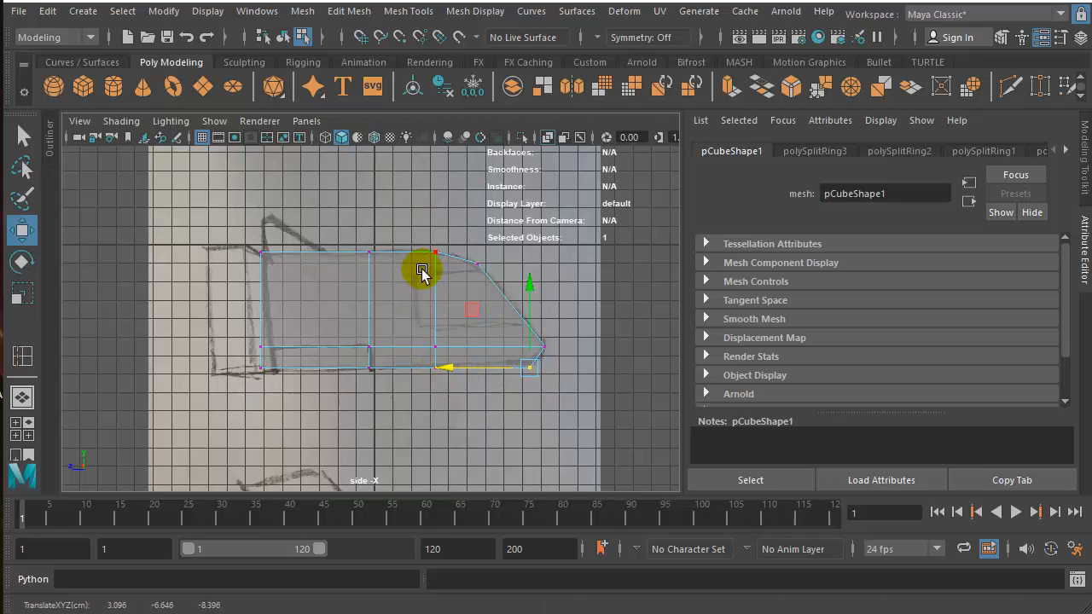
{"action": "left_click", "coordinate": [493, 219]}
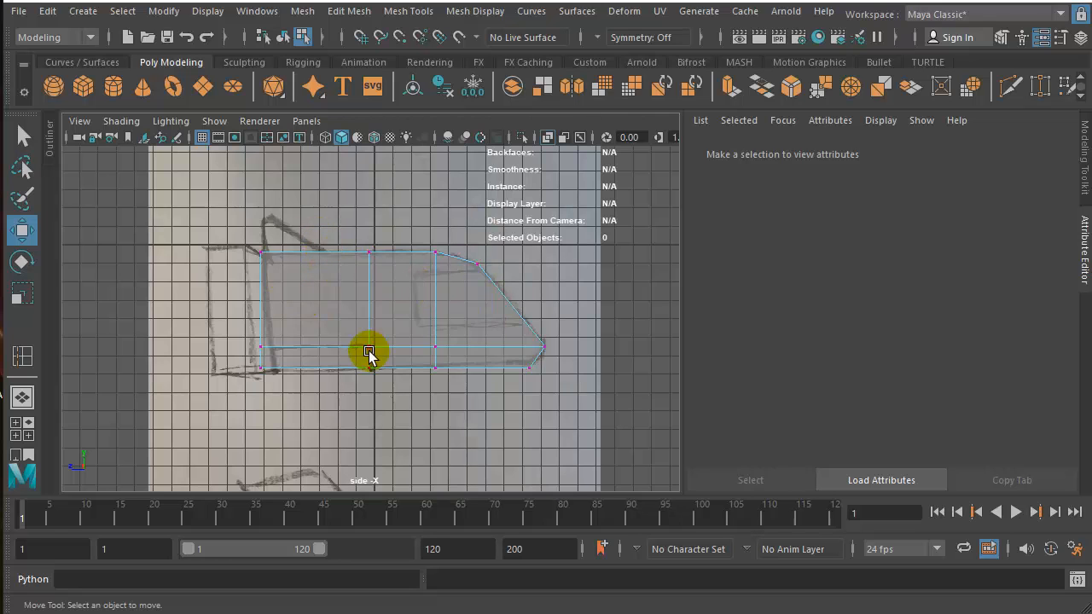
Examine the reshaped body from different angles in the perspective view
{"action": "key", "text": "ctrl+e"}
{"action": "key", "text": "space"}
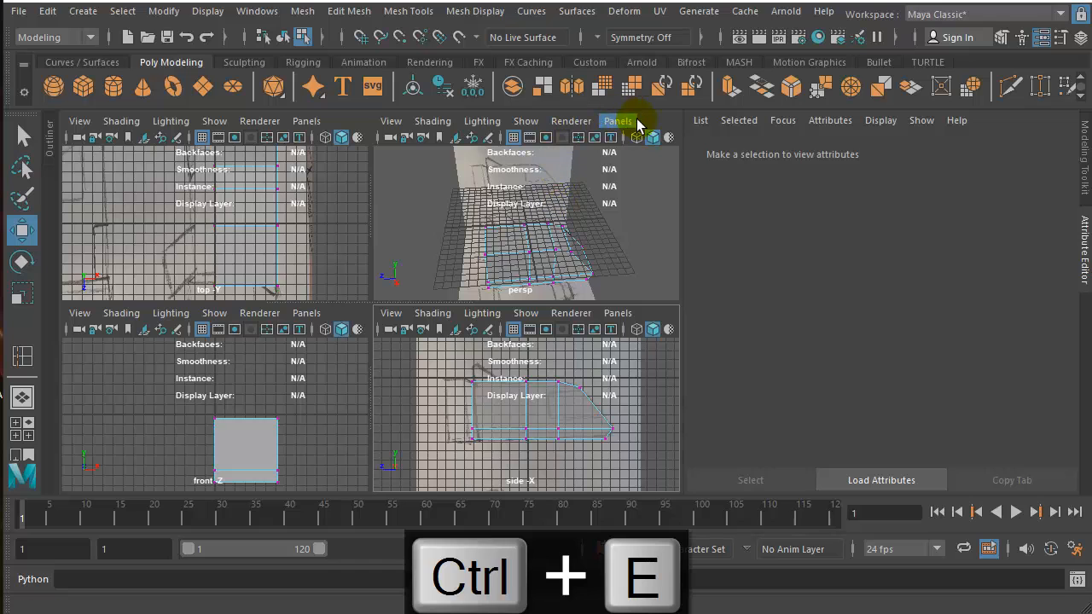
{"action": "key", "text": "space"}
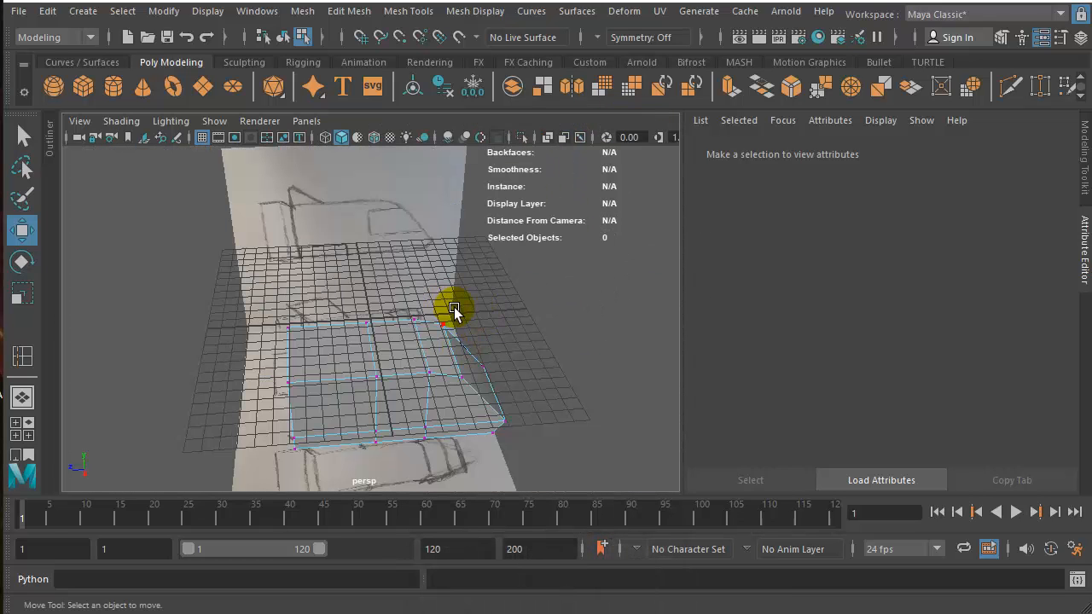
{"action": "left_click_drag", "start_coordinate": [460, 361], "coordinate": [414, 351], "text": "alt"}
{"action": "key", "text": "space"}
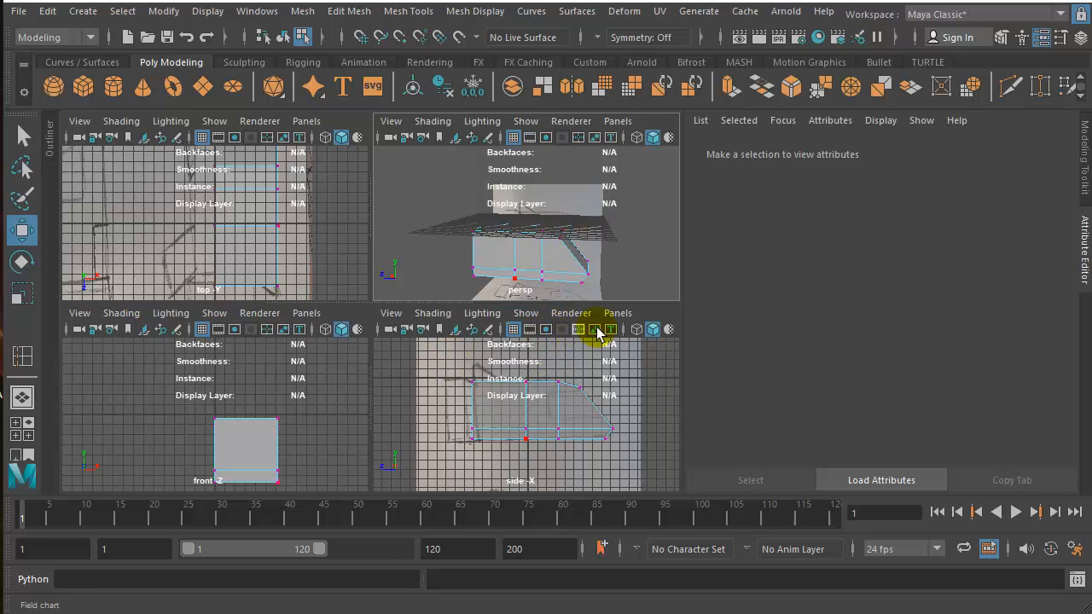
In the maximized side view, insert two horizontal edge loops along the upper and lower lines of the sketched cockpit window
{"action": "key", "text": "space"}
{"action": "scroll", "coordinate": [518, 359], "scroll_direction": "up", "scroll_amount": 1}
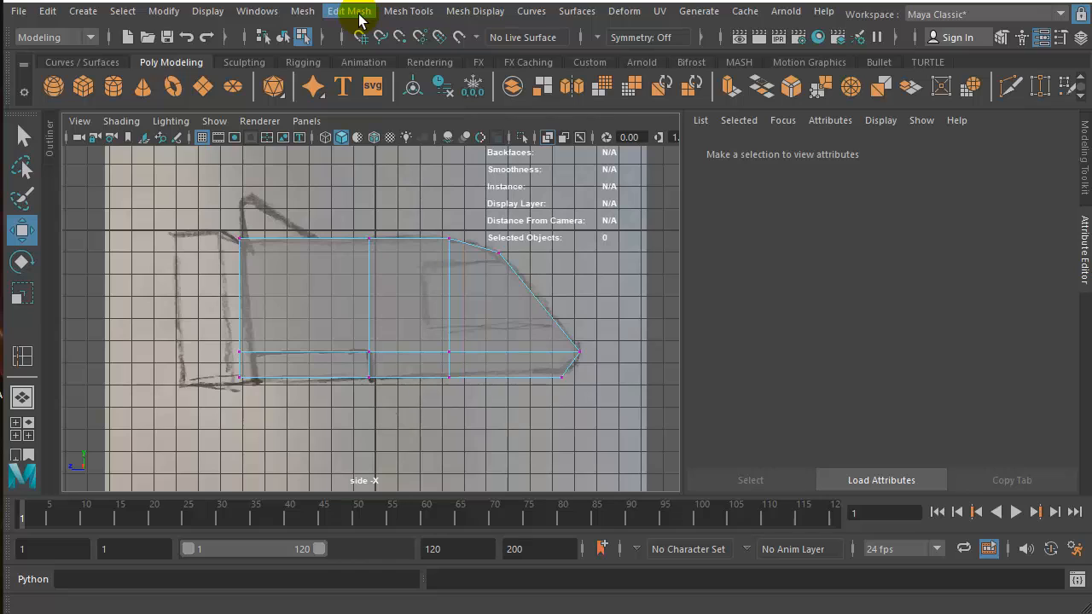
{"action": "left_click", "coordinate": [401, 11]}
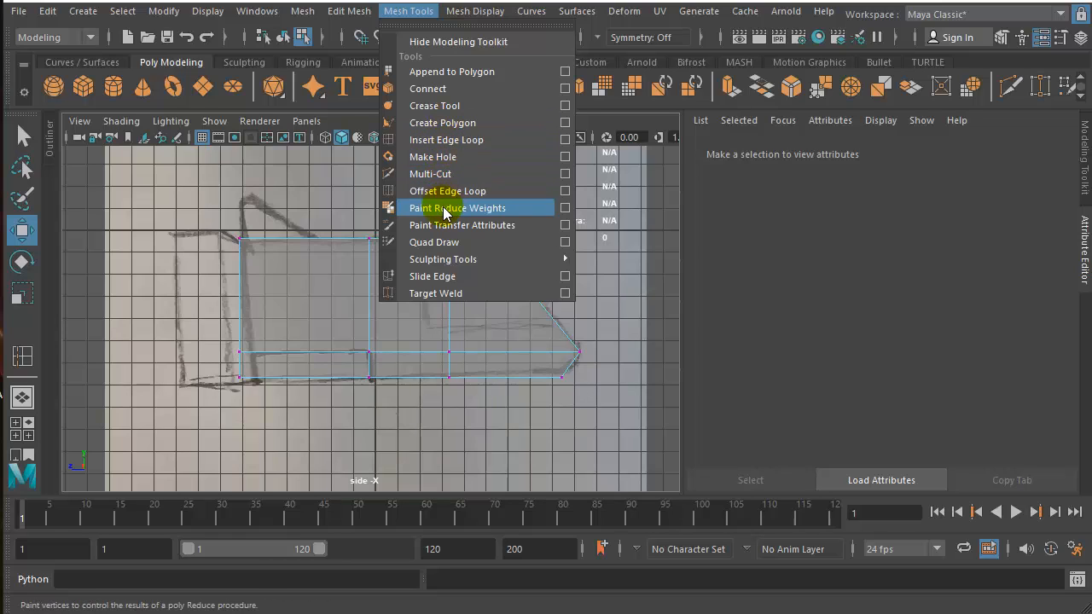
{"action": "left_click", "coordinate": [447, 140]}
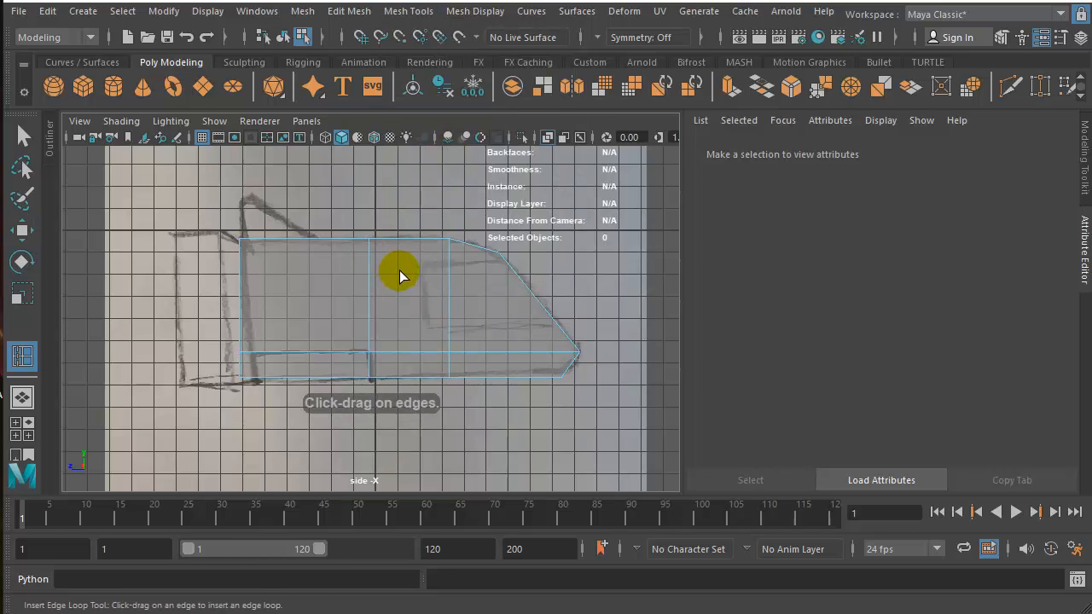
{"action": "left_click", "coordinate": [450, 270]}
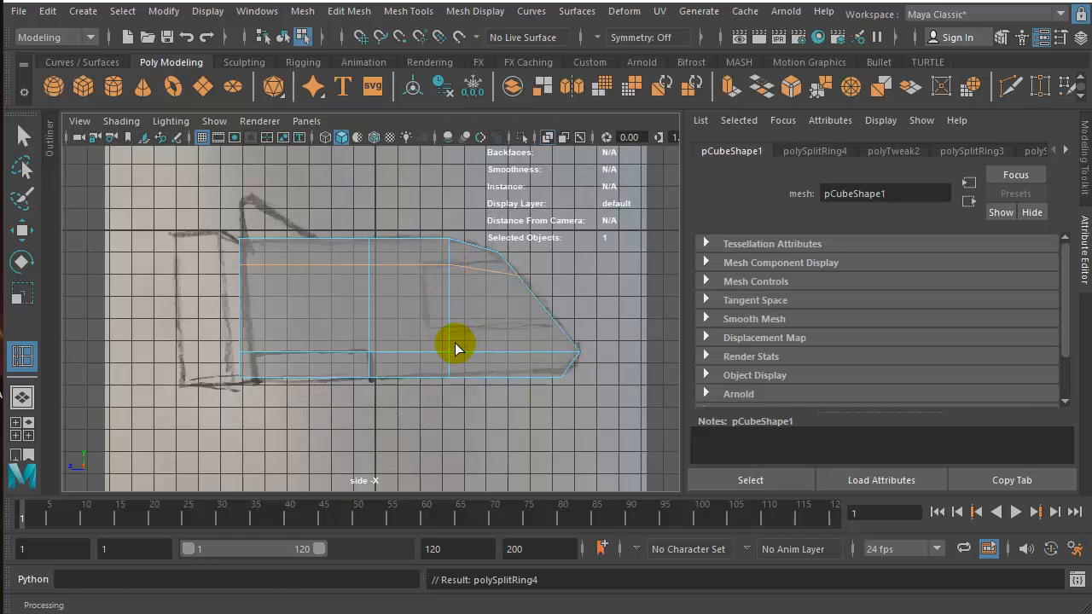
{"action": "left_click_drag", "start_coordinate": [455, 348], "coordinate": [453, 328]}
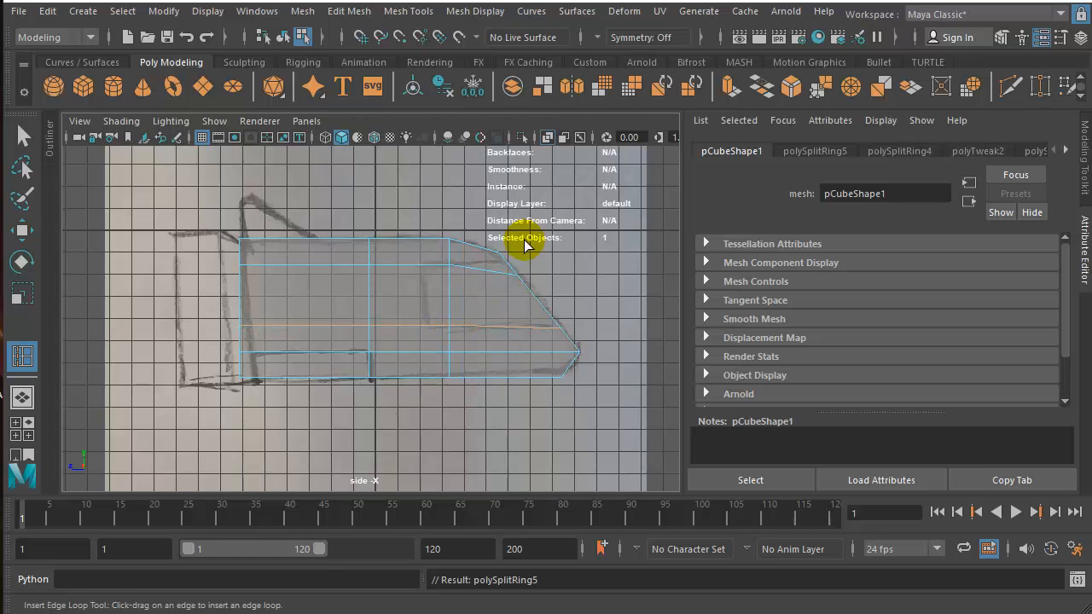
{"action": "right_click", "coordinate": [581, 319]}
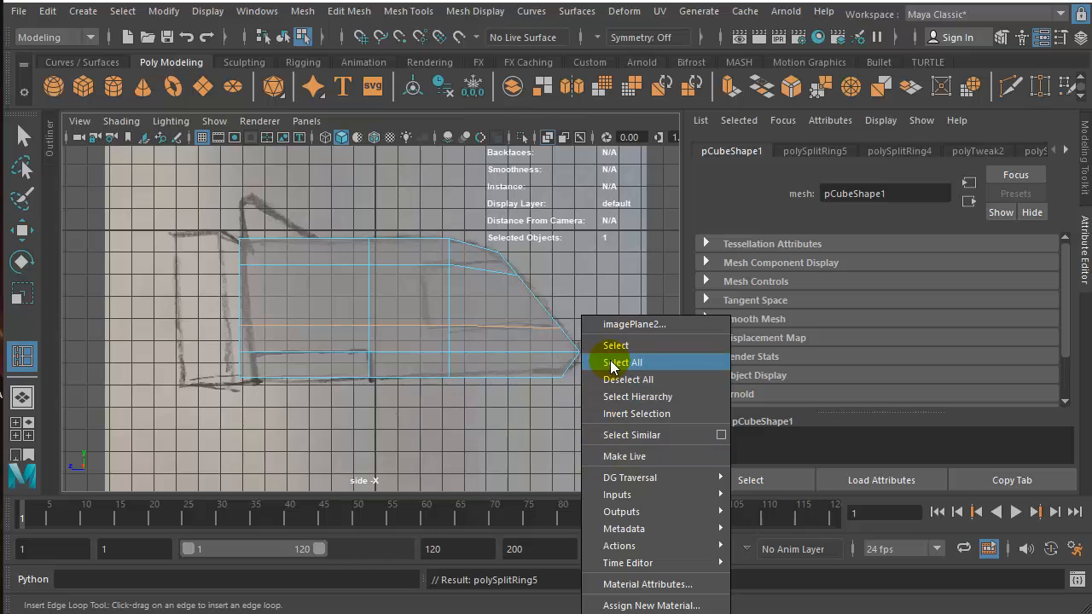
{"action": "left_click", "coordinate": [563, 300]}
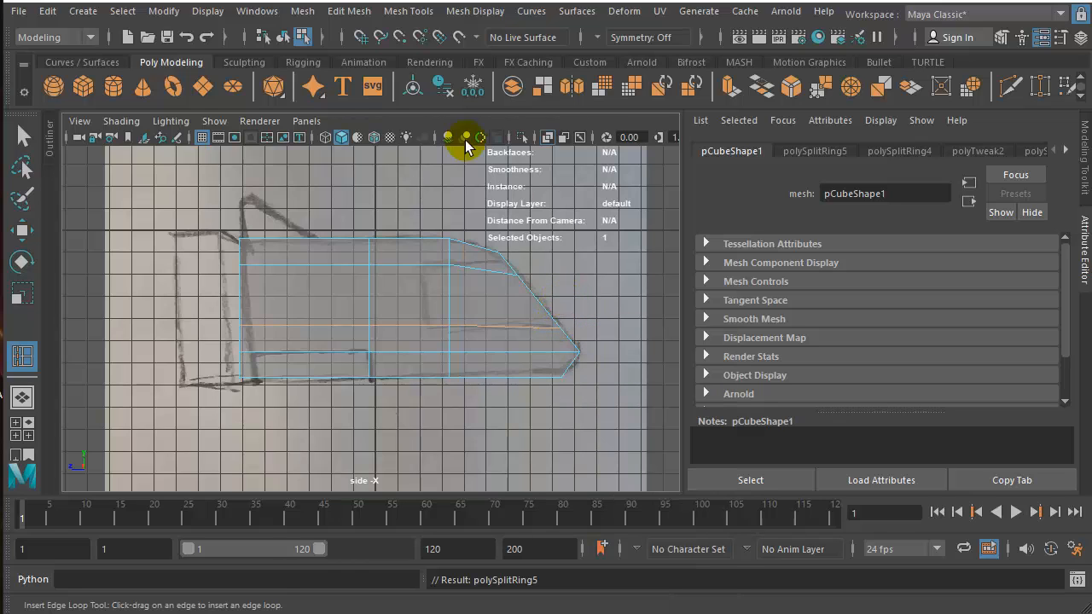
Move the nose-end vertices of the two new edge loops to line up with the cockpit window and the sketched nose slope
{"action": "left_click", "coordinate": [22, 230]}
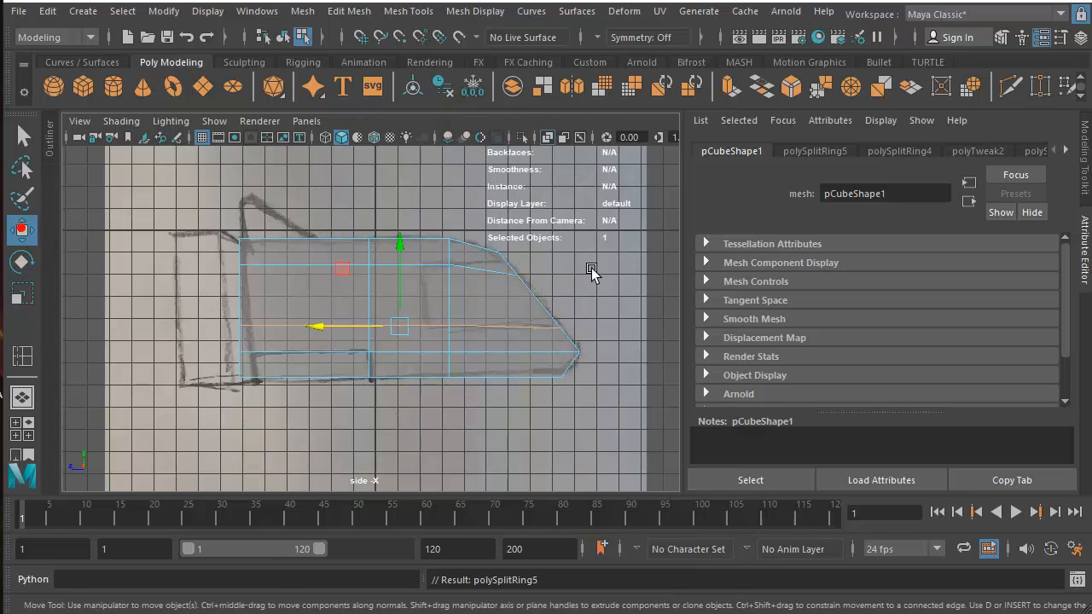
{"action": "right_click", "coordinate": [575, 271]}
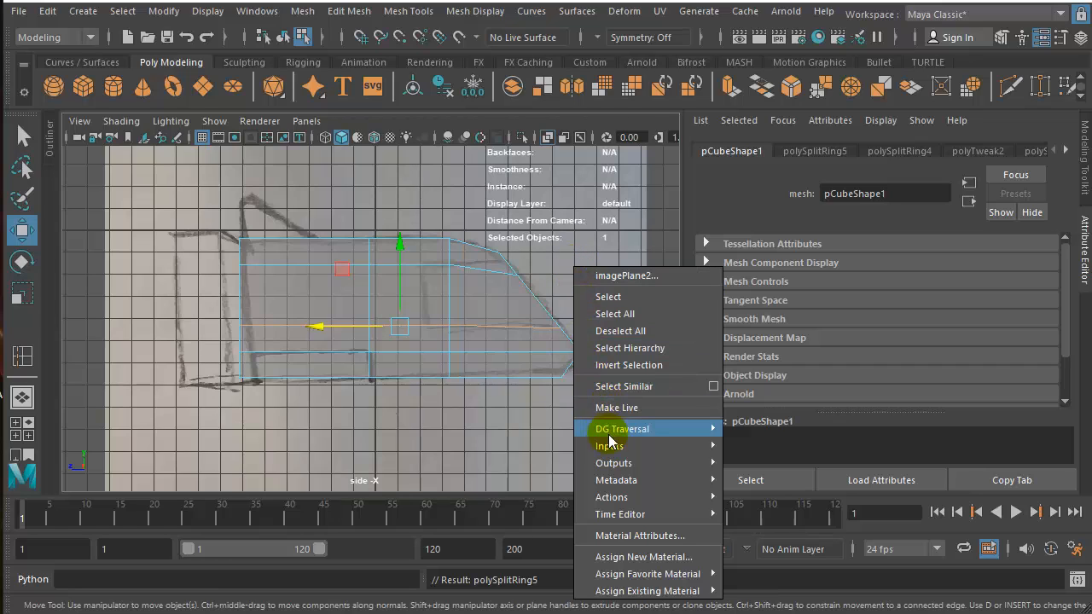
{"action": "mouse_move", "coordinate": [611, 462]}
{"action": "left_click", "coordinate": [555, 380]}
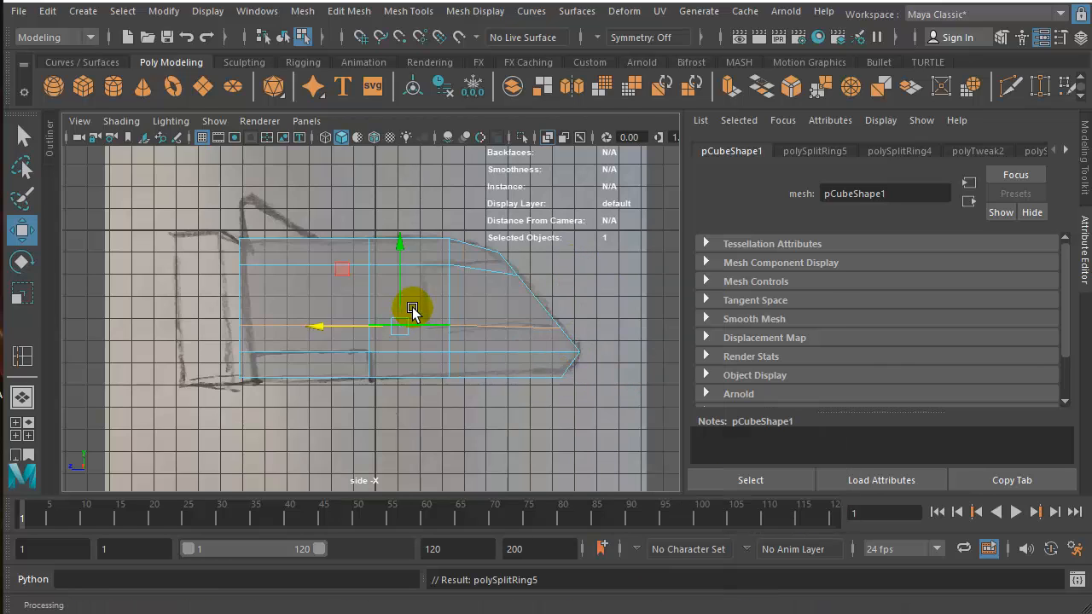
{"action": "right_click_drag", "start_coordinate": [412, 308], "coordinate": [422, 301]}
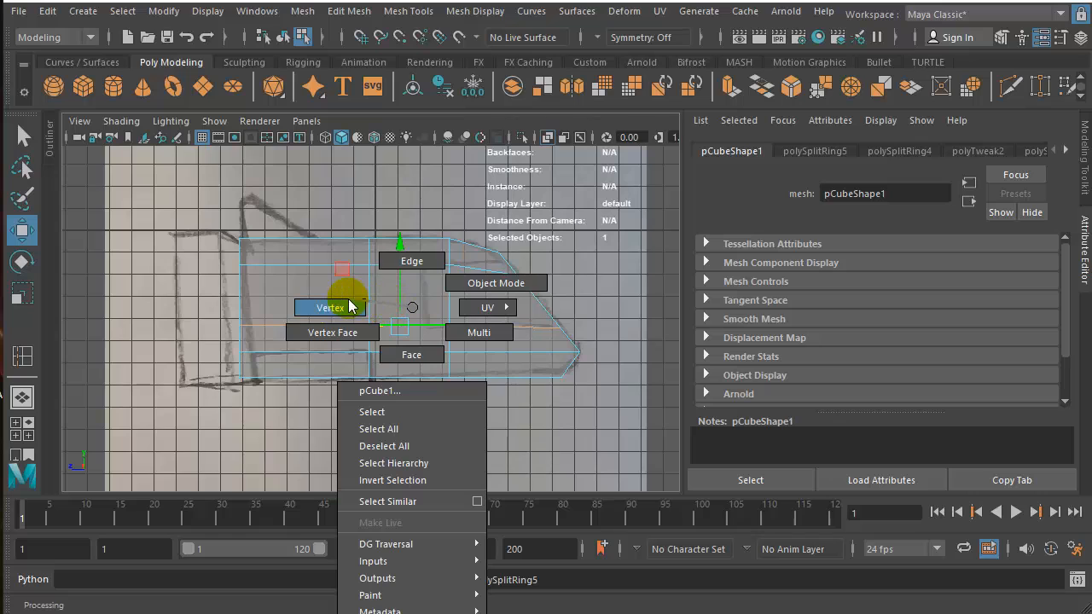
{"action": "right_click_drag", "start_coordinate": [344, 307], "coordinate": [343, 307]}
{"action": "left_click_drag", "start_coordinate": [537, 257], "coordinate": [507, 290]}
{"action": "middle_click_drag", "start_coordinate": [461, 230], "coordinate": [452, 220]}
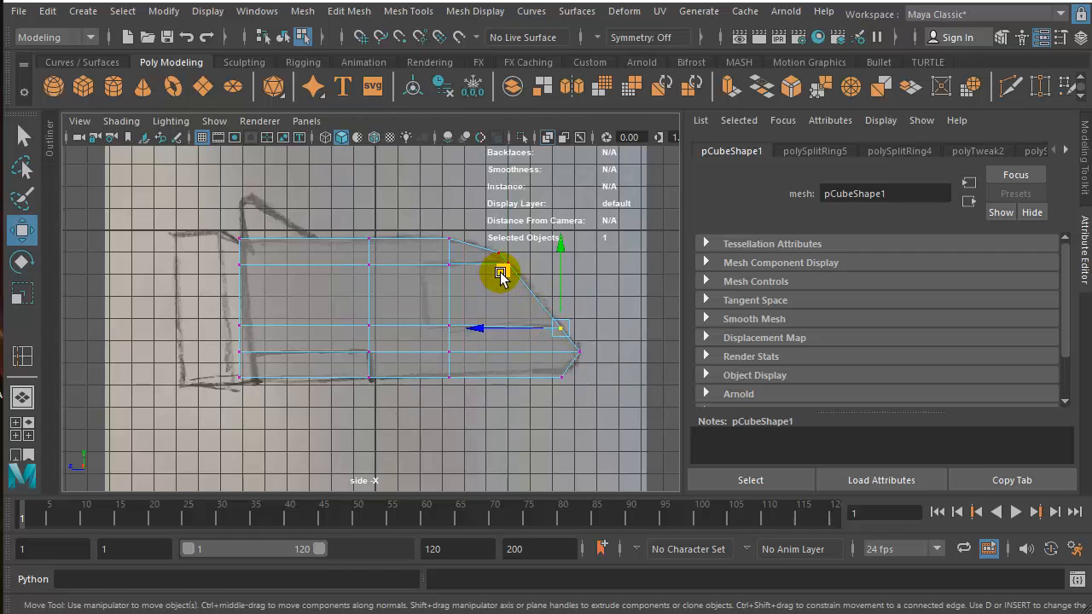
{"action": "left_click_drag", "start_coordinate": [504, 271], "coordinate": [501, 268]}
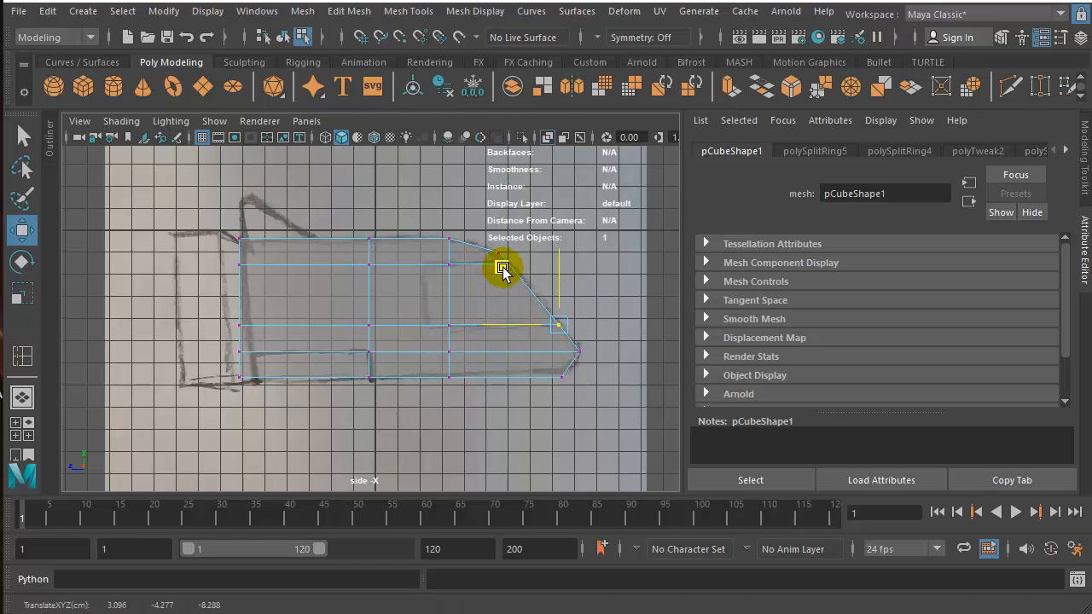
{"action": "left_click", "coordinate": [604, 343]}
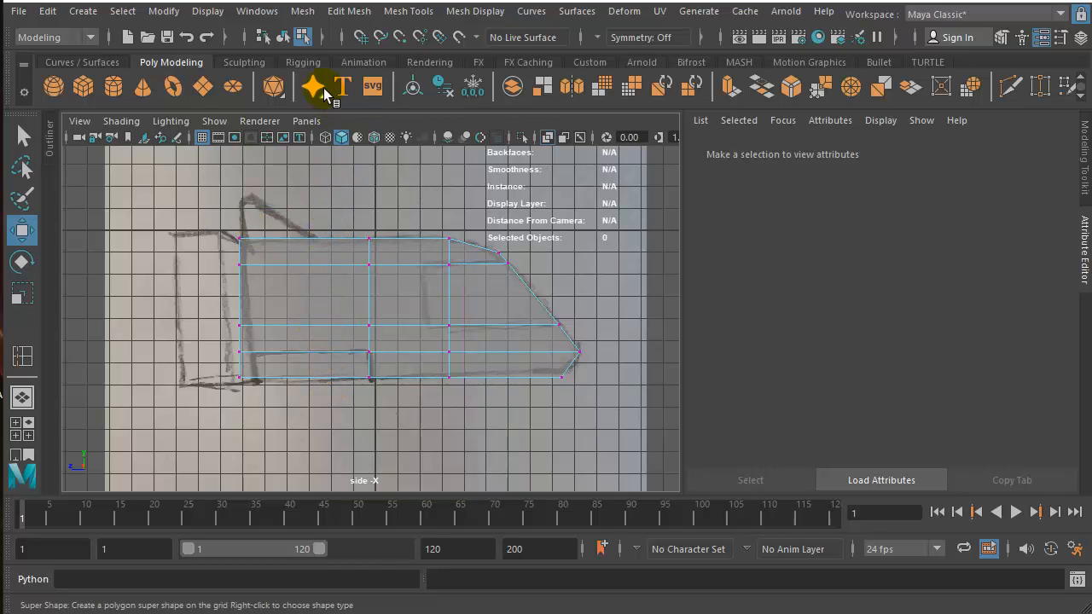
Insert a vertical edge loop in the rear section of the body where the sketched fin's front edge meets the roof
{"action": "left_click", "coordinate": [415, 11]}
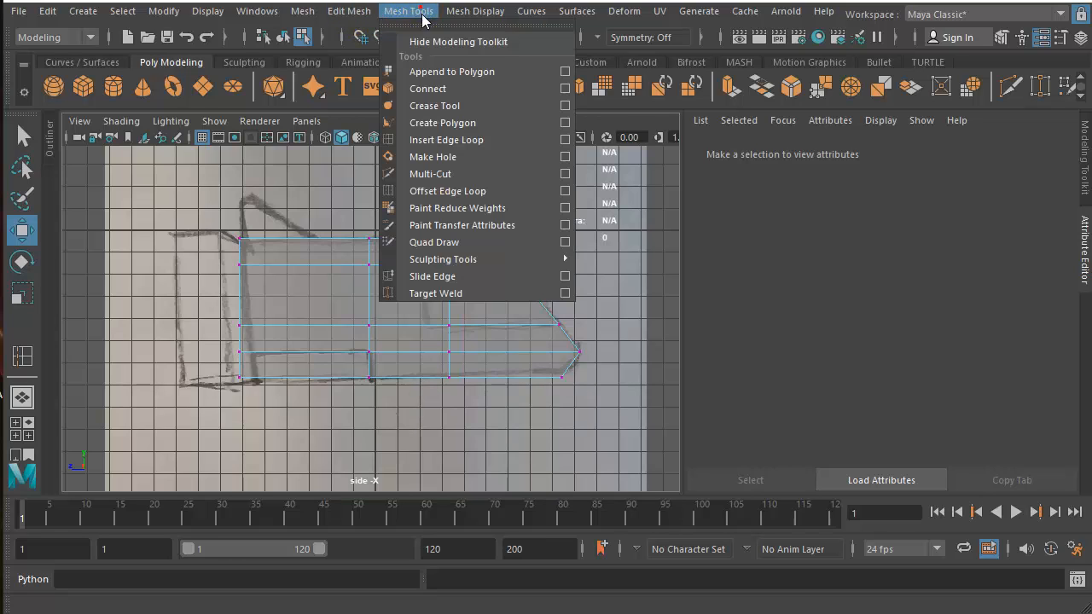
{"action": "left_click", "coordinate": [445, 140]}
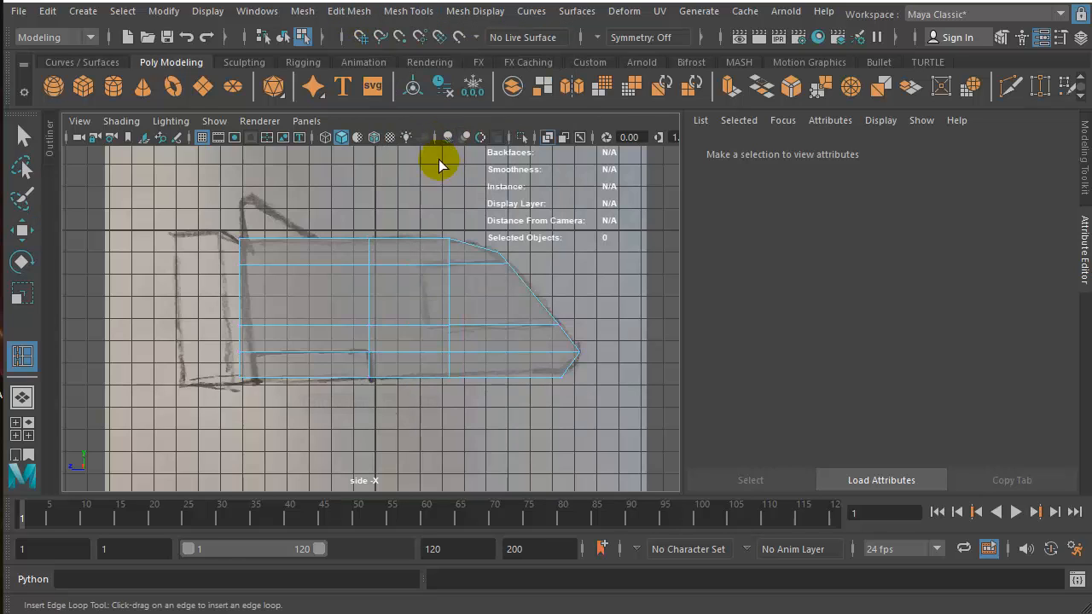
{"action": "left_click", "coordinate": [317, 243]}
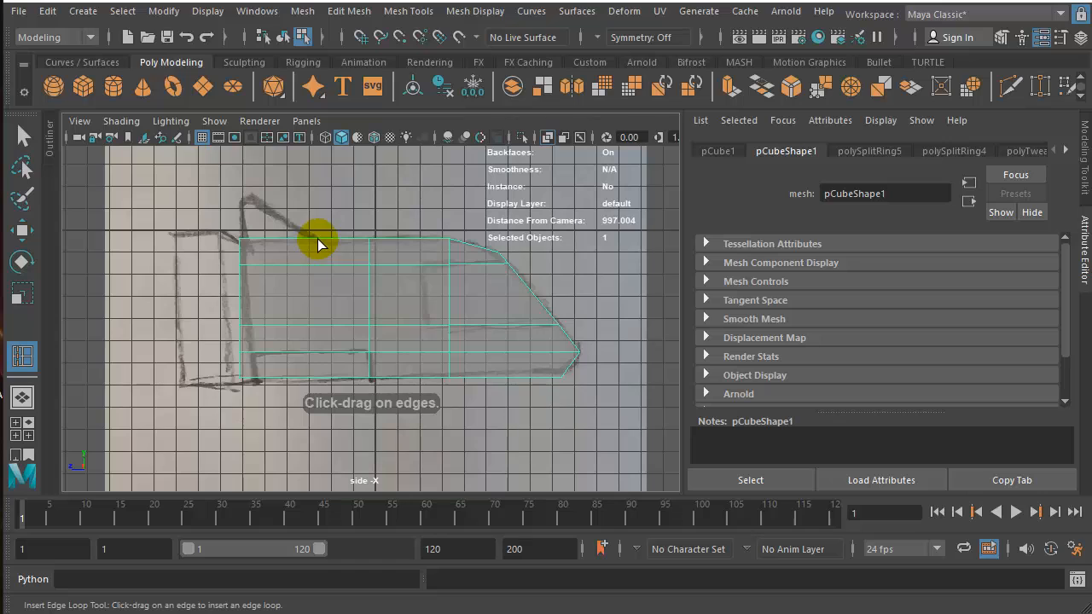
{"action": "left_click_drag", "start_coordinate": [317, 243], "coordinate": [321, 244]}
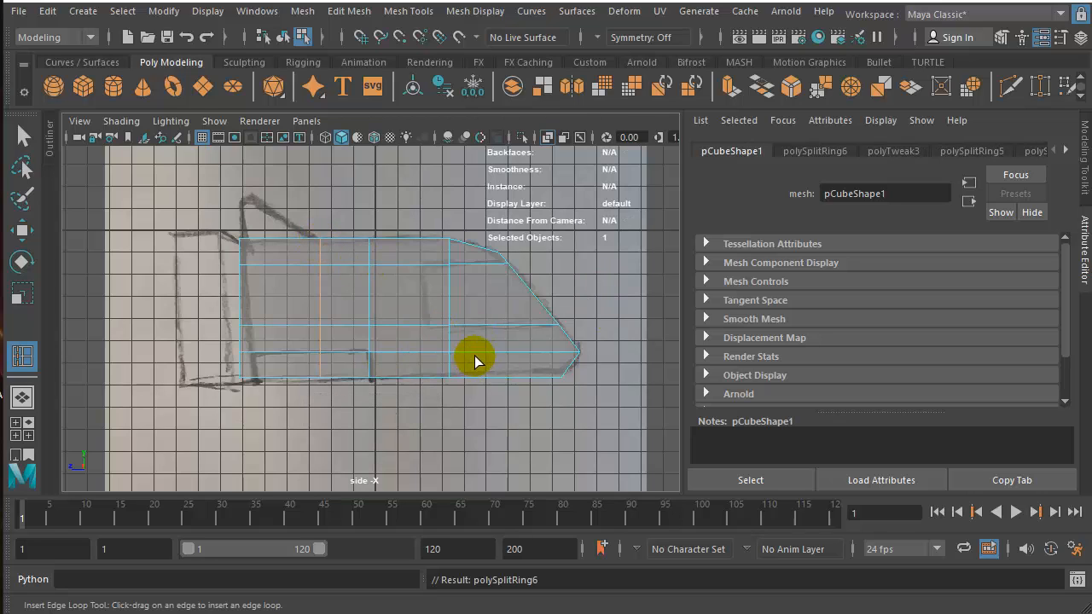
{"action": "key", "text": "space"}
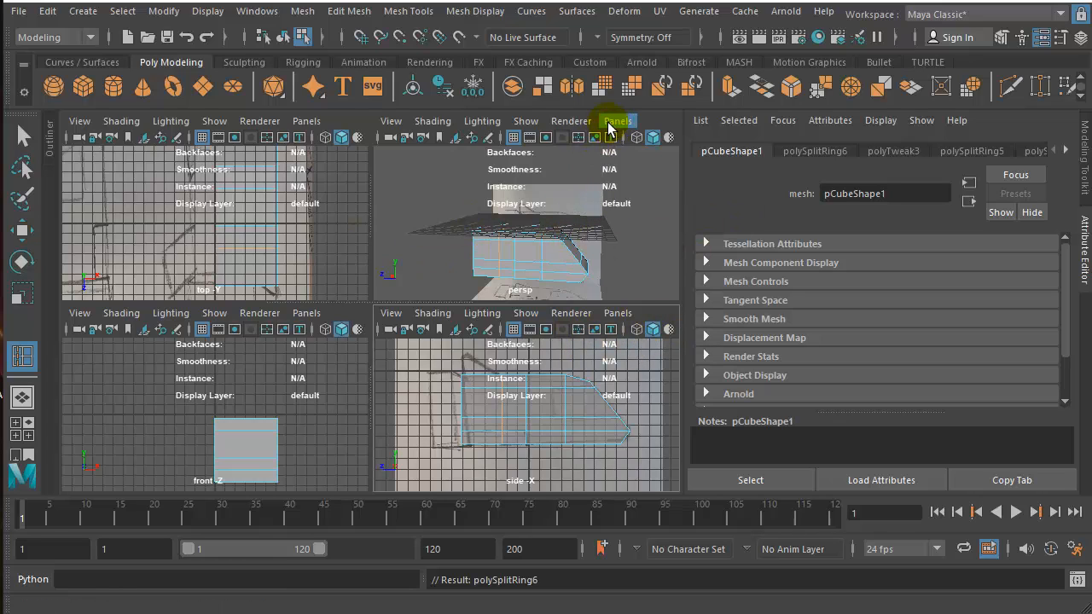
{"action": "left_click", "coordinate": [650, 124]}
{"action": "key", "text": "space"}
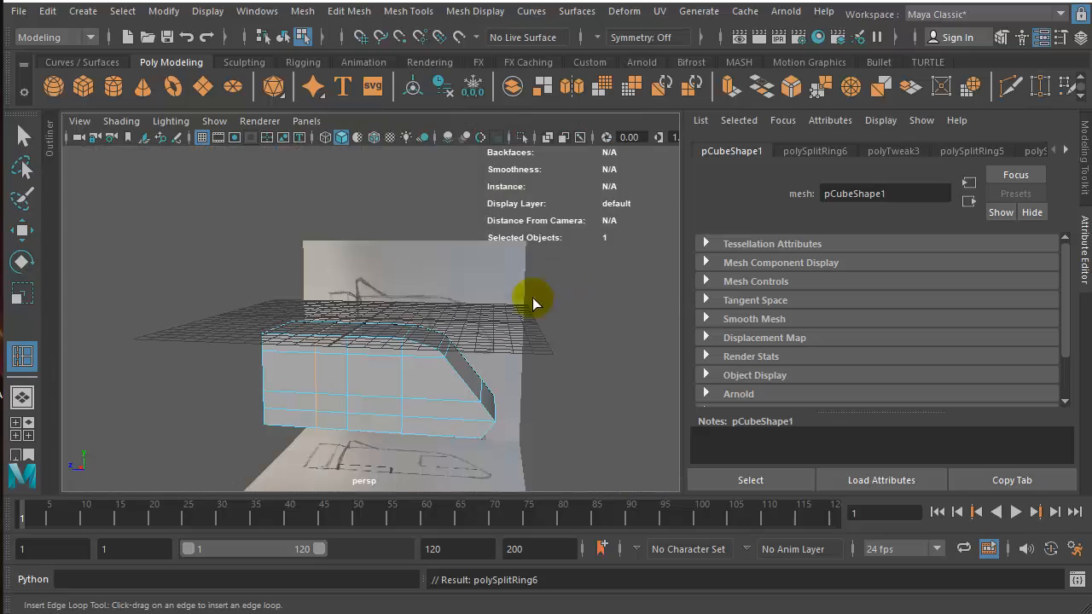
{"action": "mouse_move", "coordinate": [538, 355]}
{"action": "left_mouse_down", "text": "alt"}
{"action": "mouse_move", "coordinate": [520, 366]}
{"action": "mouse_move", "coordinate": [447, 324]}
{"action": "mouse_move", "coordinate": [442, 359]}
{"action": "mouse_move", "coordinate": [517, 336]}
{"action": "mouse_move", "coordinate": [385, 390]}
{"action": "mouse_move", "coordinate": [254, 333]}
{"action": "mouse_move", "coordinate": [383, 359]}
{"action": "mouse_move", "coordinate": [592, 310]}
{"action": "mouse_move", "coordinate": [566, 383]}
{"action": "mouse_move", "coordinate": [476, 390]}
{"action": "left_mouse_up", "text": "alt"}
{"action": "scroll", "coordinate": [474, 385], "scroll_direction": "up", "scroll_amount": 2}
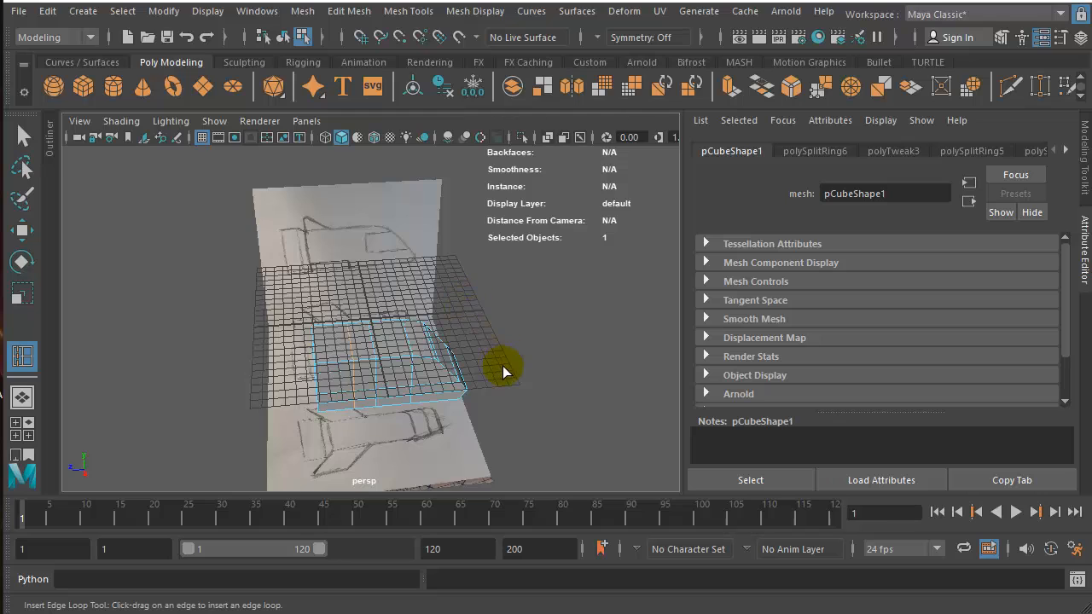
In the top view, shift the reference image plane sideways until the sketched top-view body lines up with the model
{"action": "key", "text": "space"}
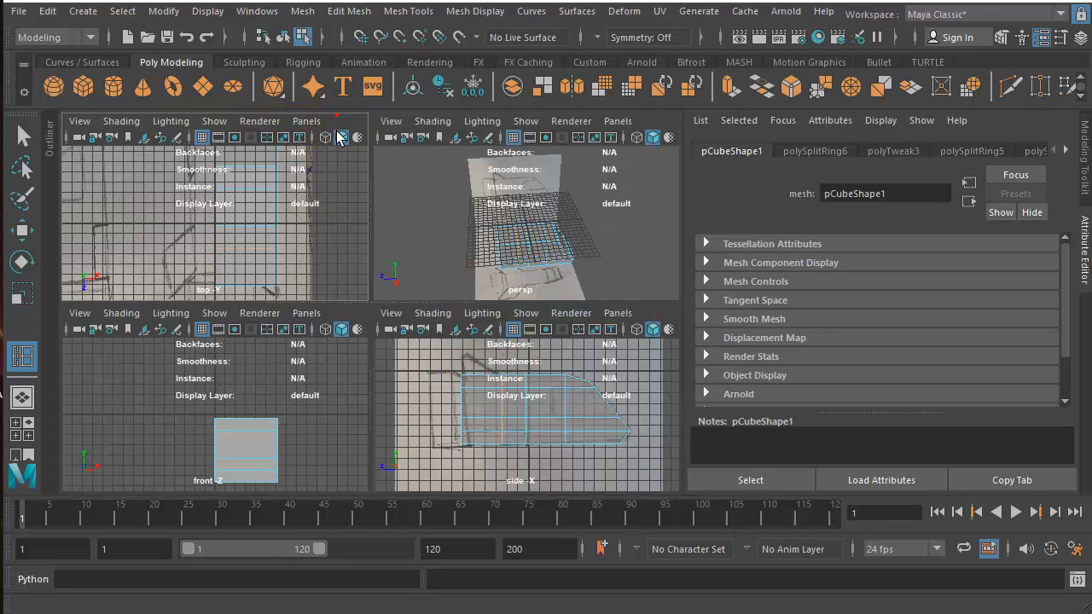
{"action": "left_click", "coordinate": [268, 299]}
{"action": "key", "text": "space"}
{"action": "scroll", "coordinate": [303, 299], "scroll_direction": "down", "scroll_amount": 2}
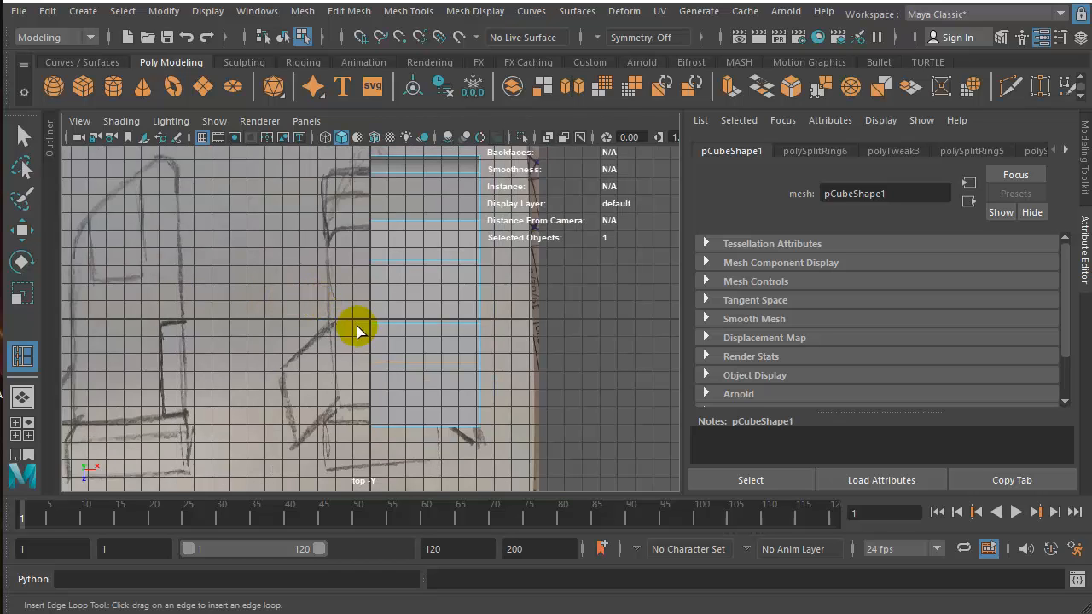
{"action": "key", "text": "ctrl+z"}
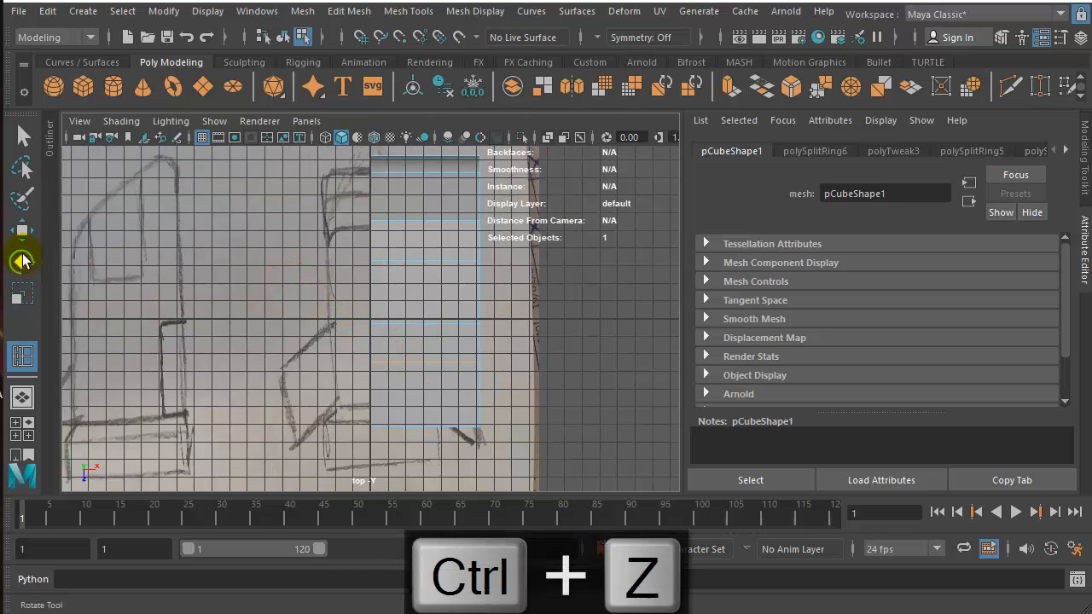
{"action": "left_click", "coordinate": [224, 265]}
{"action": "scroll", "coordinate": [226, 273], "scroll_direction": "down", "scroll_amount": 2}
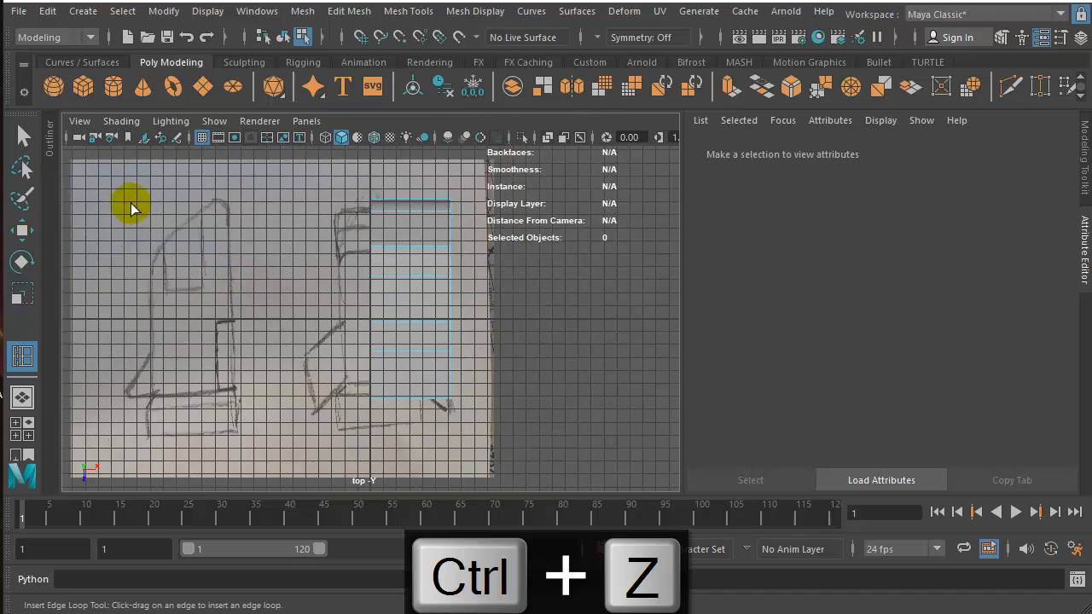
{"action": "left_click", "coordinate": [22, 229]}
{"action": "left_click", "coordinate": [271, 272]}
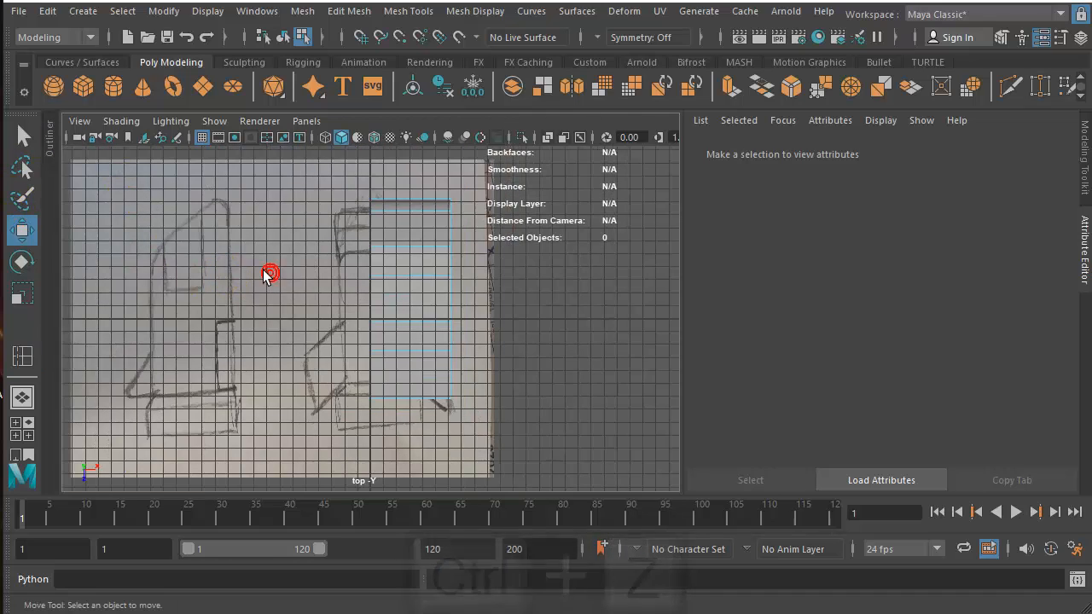
{"action": "right_click", "coordinate": [373, 262]}
{"action": "right_click_drag", "start_coordinate": [373, 261], "coordinate": [421, 237]}
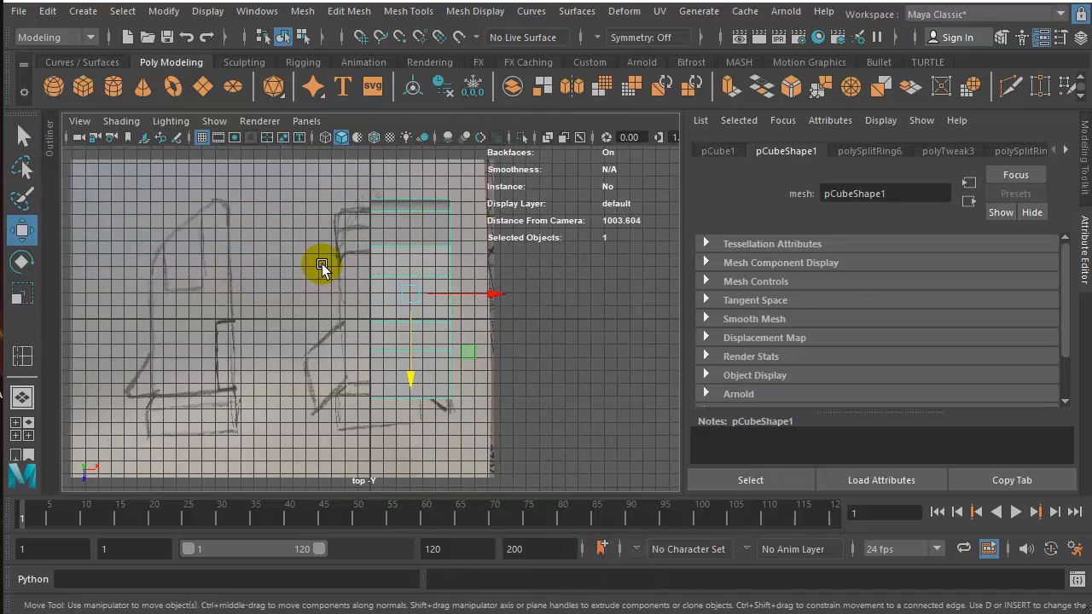
{"action": "left_click", "coordinate": [321, 265]}
{"action": "left_click_drag", "start_coordinate": [365, 310], "coordinate": [398, 317]}
{"action": "scroll", "coordinate": [398, 342], "scroll_direction": "up", "scroll_amount": 3}
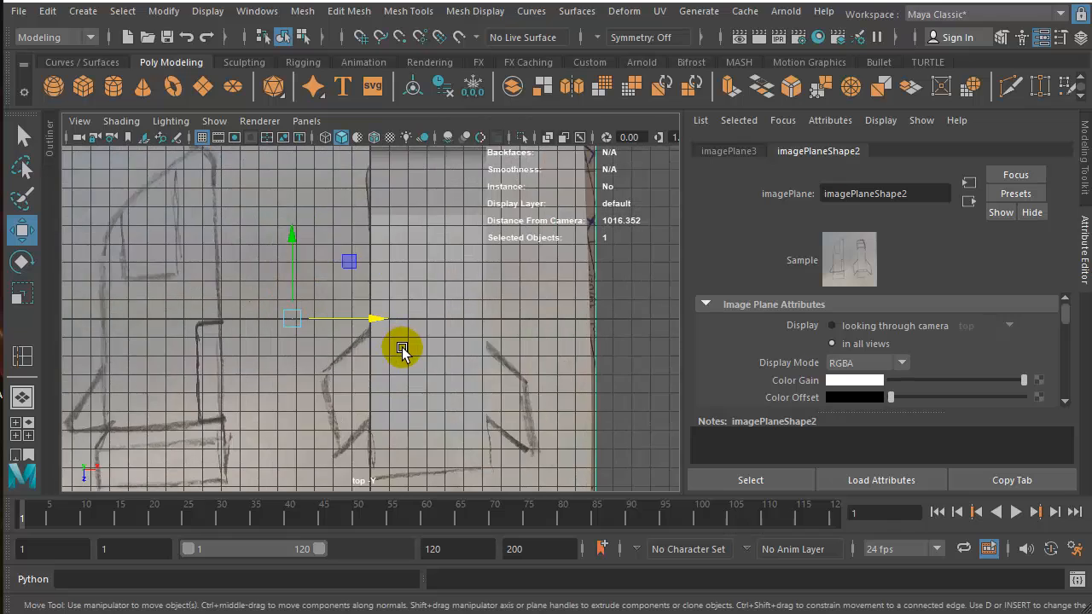
{"action": "scroll", "coordinate": [406, 358], "scroll_direction": "down", "scroll_amount": 2}
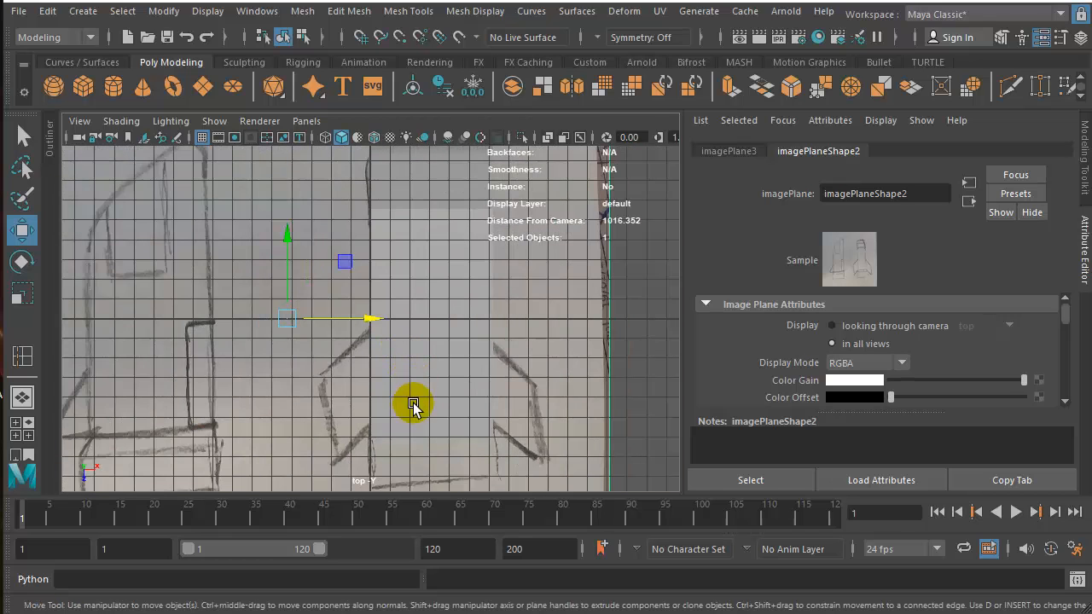
{"action": "scroll", "coordinate": [433, 359], "scroll_direction": "down", "scroll_amount": 2}
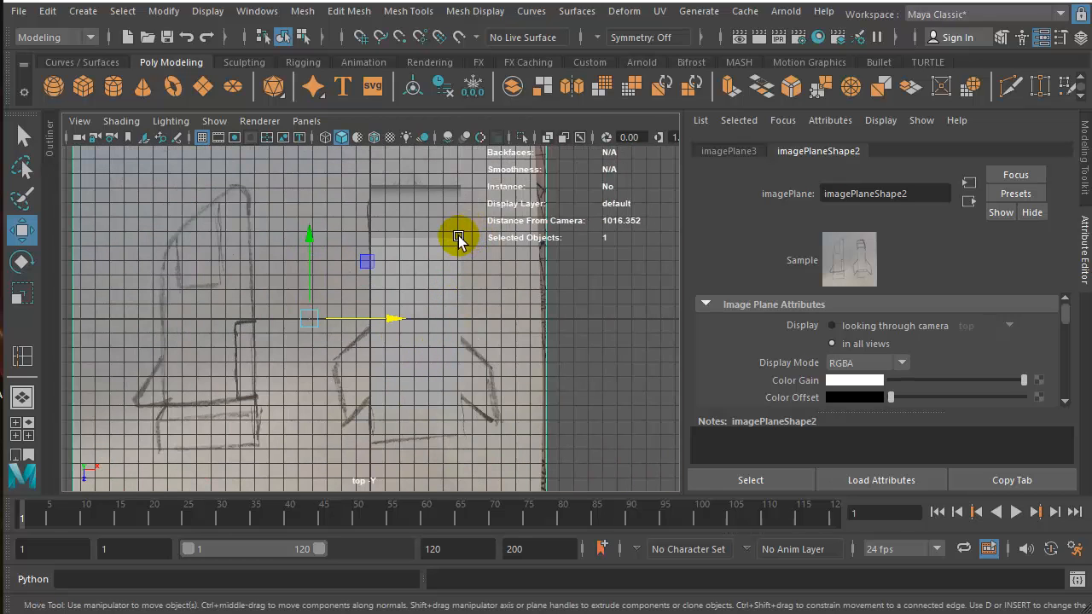
Move the two front rows of left-hand nose vertices slightly inward in the top view to start the nose taper
{"action": "scroll", "coordinate": [458, 239], "scroll_direction": "up", "scroll_amount": 2}
{"action": "right_click_drag", "start_coordinate": [413, 210], "coordinate": [340, 213]}
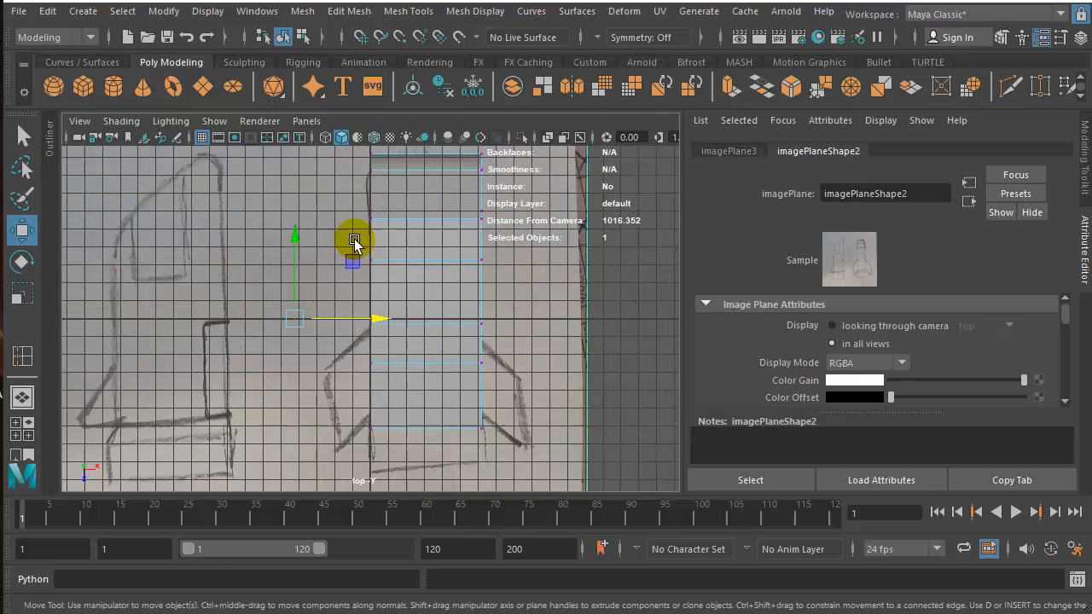
{"action": "middle_click_drag", "start_coordinate": [380, 275], "coordinate": [350, 378], "text": "alt"}
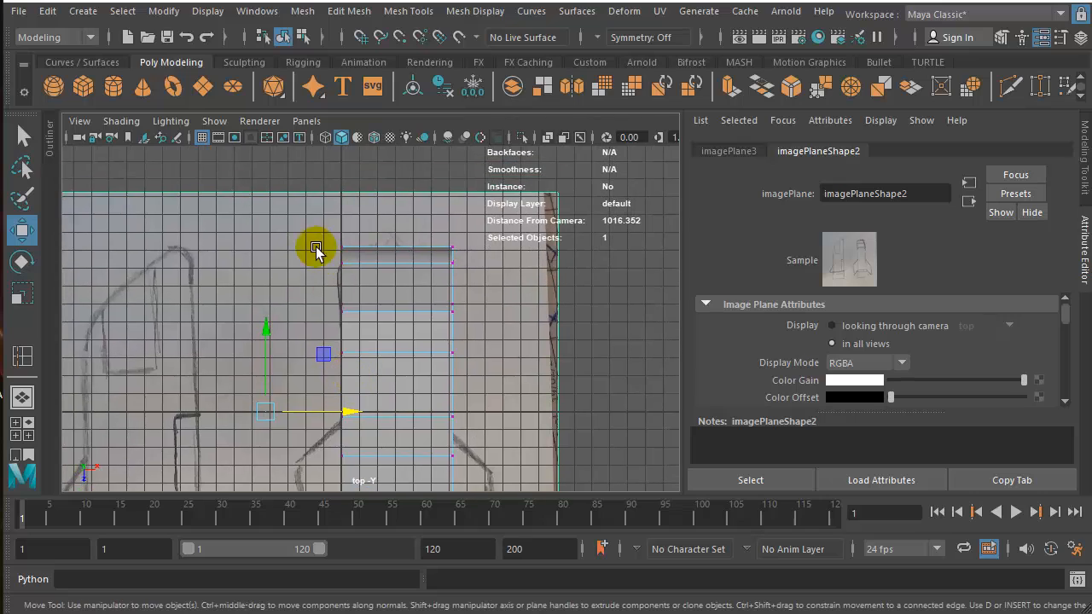
{"action": "left_click_drag", "start_coordinate": [359, 280], "coordinate": [359, 279]}
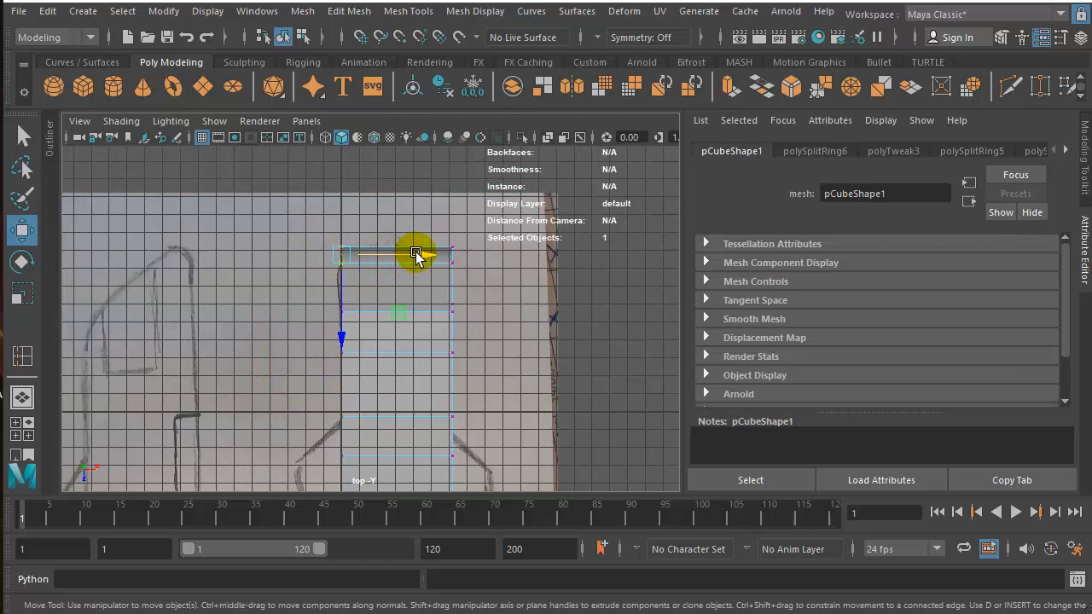
{"action": "left_click_drag", "start_coordinate": [416, 255], "coordinate": [424, 256]}
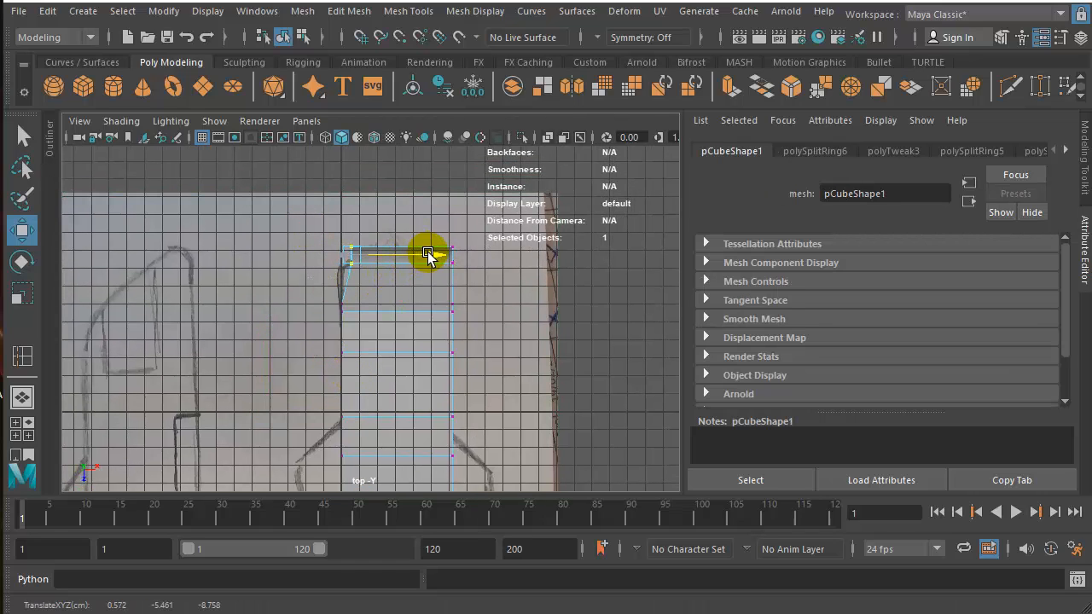
Move only the frontmost left-hand nose vertices further inward to angle the nose corner
{"action": "left_click", "coordinate": [324, 232]}
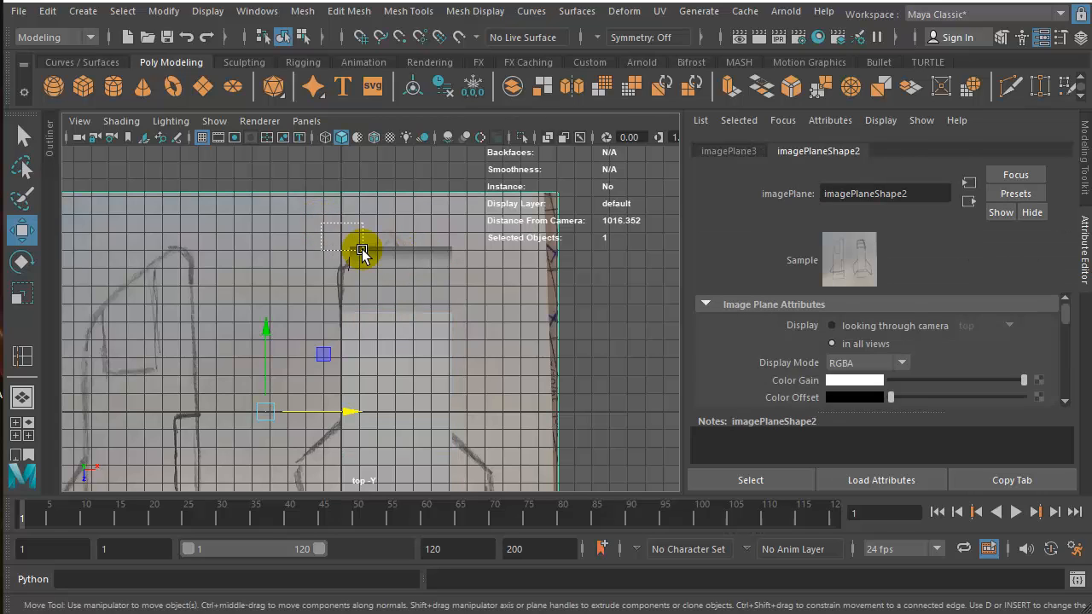
{"action": "left_click_drag", "start_coordinate": [362, 253], "coordinate": [374, 266]}
{"action": "right_click_drag", "start_coordinate": [377, 264], "coordinate": [312, 256]}
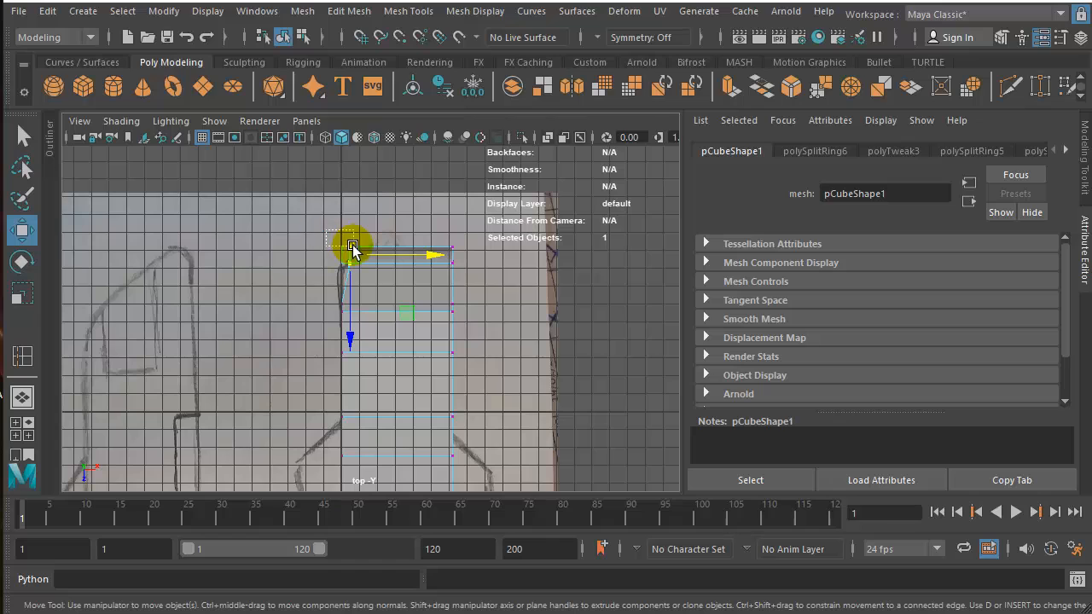
{"action": "left_click_drag", "start_coordinate": [359, 254], "coordinate": [359, 253]}
{"action": "left_click", "coordinate": [405, 253]}
{"action": "left_click_drag", "start_coordinate": [427, 248], "coordinate": [429, 246]}
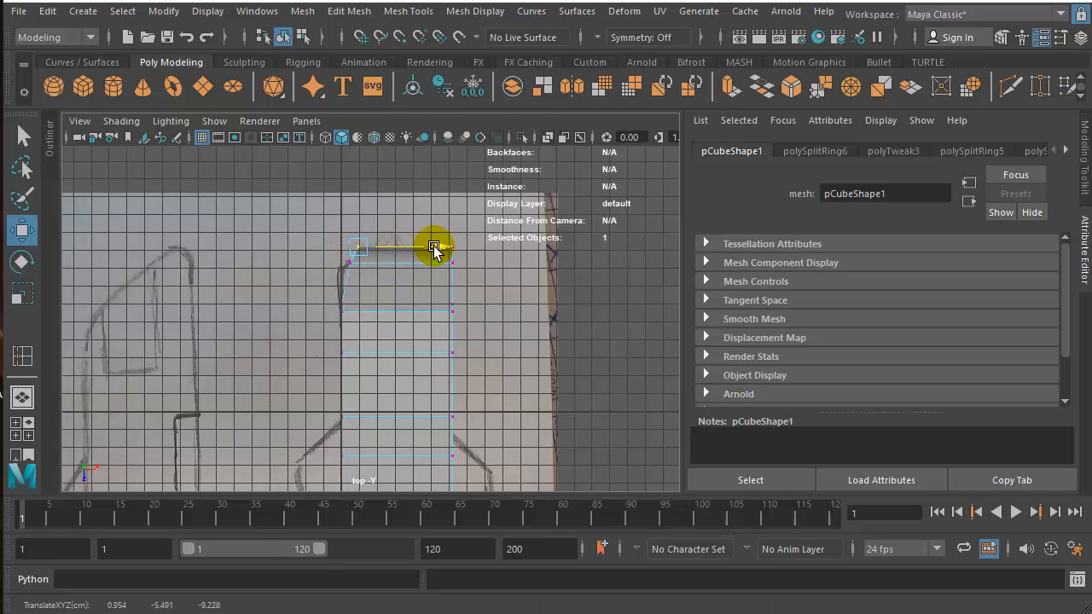
Taper the right-hand nose vertices inward to mirror the left side, with the frontmost ones moved further in
{"action": "left_click_drag", "start_coordinate": [432, 248], "coordinate": [461, 253]}
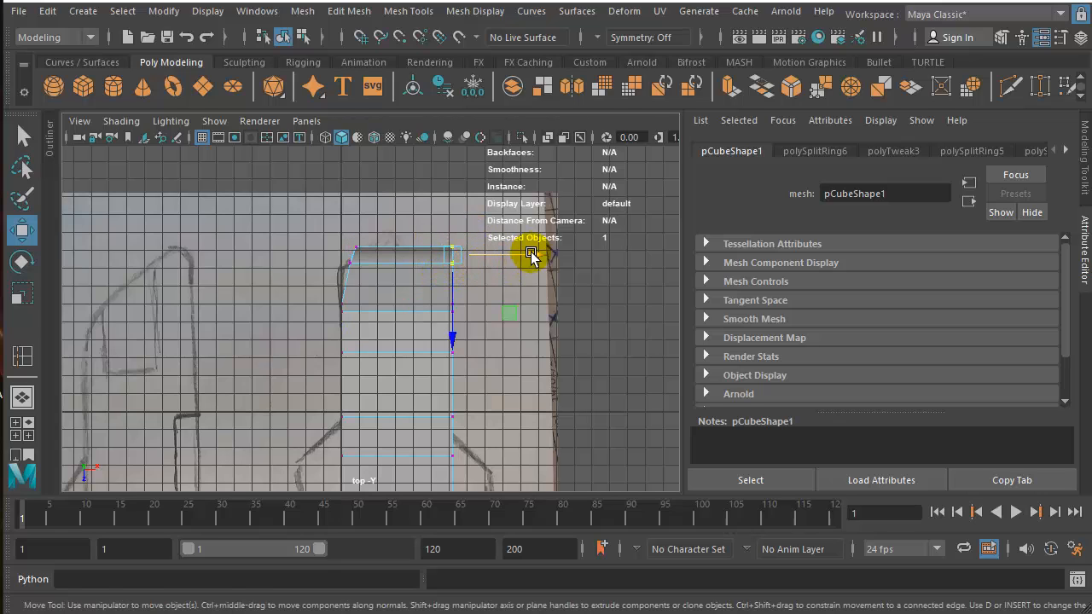
{"action": "left_click_drag", "start_coordinate": [531, 253], "coordinate": [529, 254]}
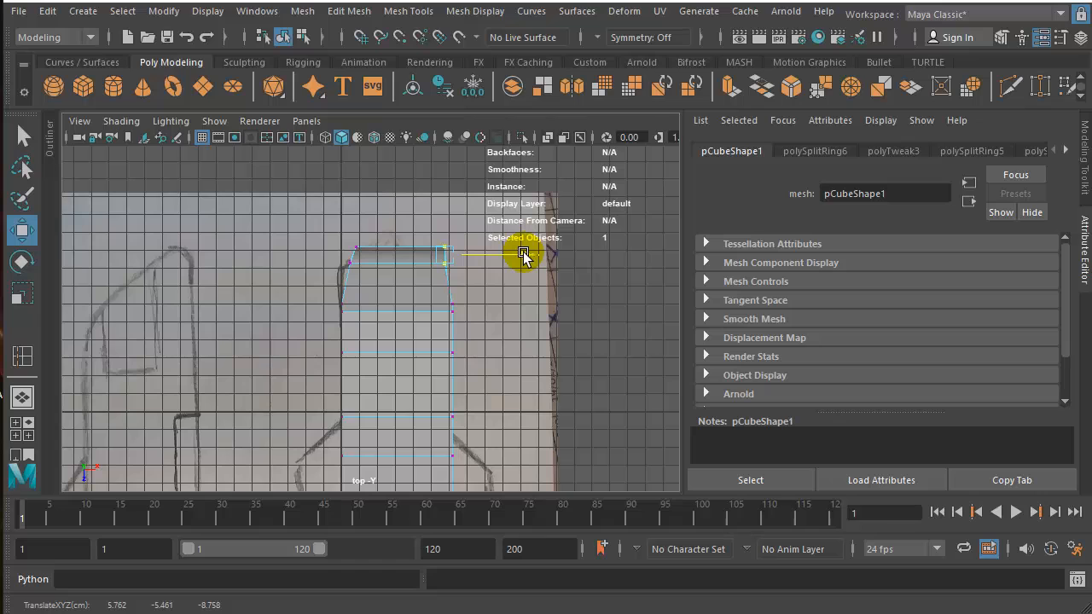
{"action": "mouse_move", "coordinate": [525, 255]}
{"action": "left_mouse_down"}
{"action": "mouse_move", "coordinate": [459, 231]}
{"action": "mouse_move", "coordinate": [441, 256]}
{"action": "mouse_move", "coordinate": [525, 247]}
{"action": "left_mouse_up"}
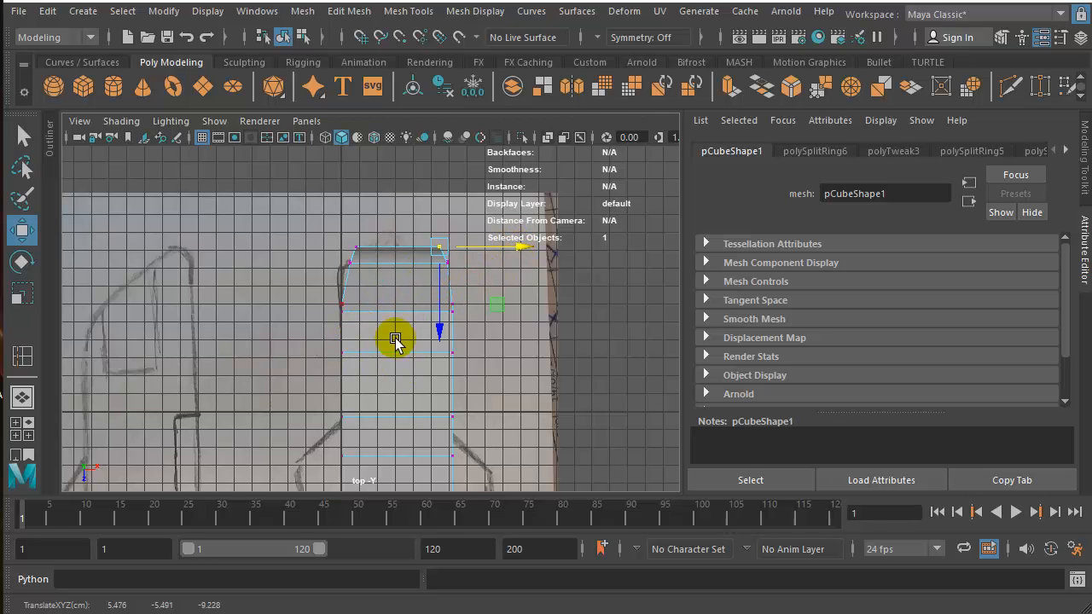
Insert two lengthwise edge loops close together along the middle of the body in the top view
{"action": "scroll", "coordinate": [395, 341], "scroll_direction": "down", "scroll_amount": 2}
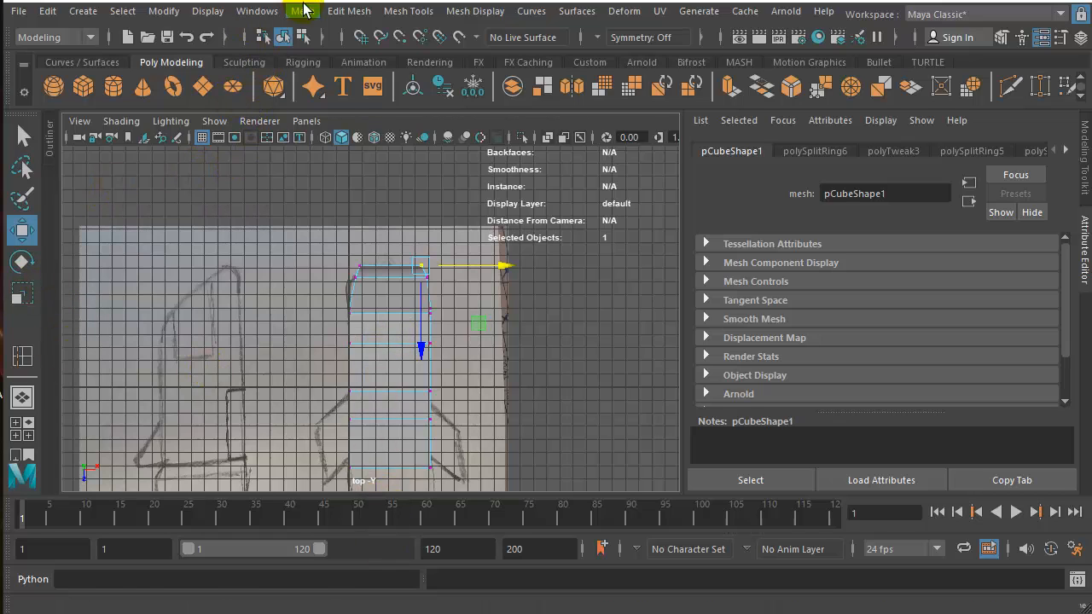
{"action": "left_click", "coordinate": [306, 12]}
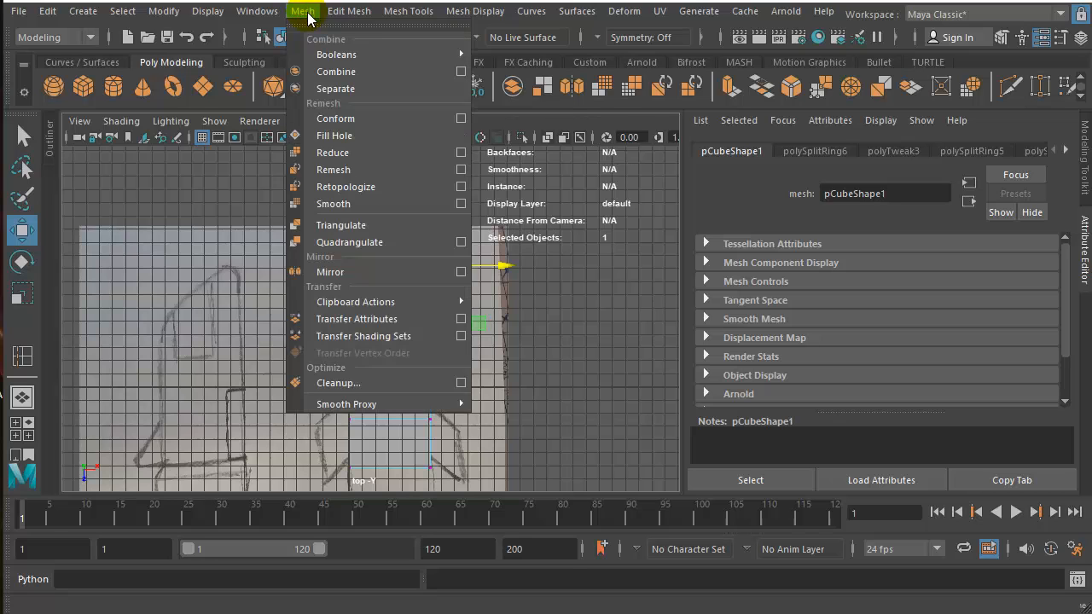
{"action": "mouse_move", "coordinate": [395, 11]}
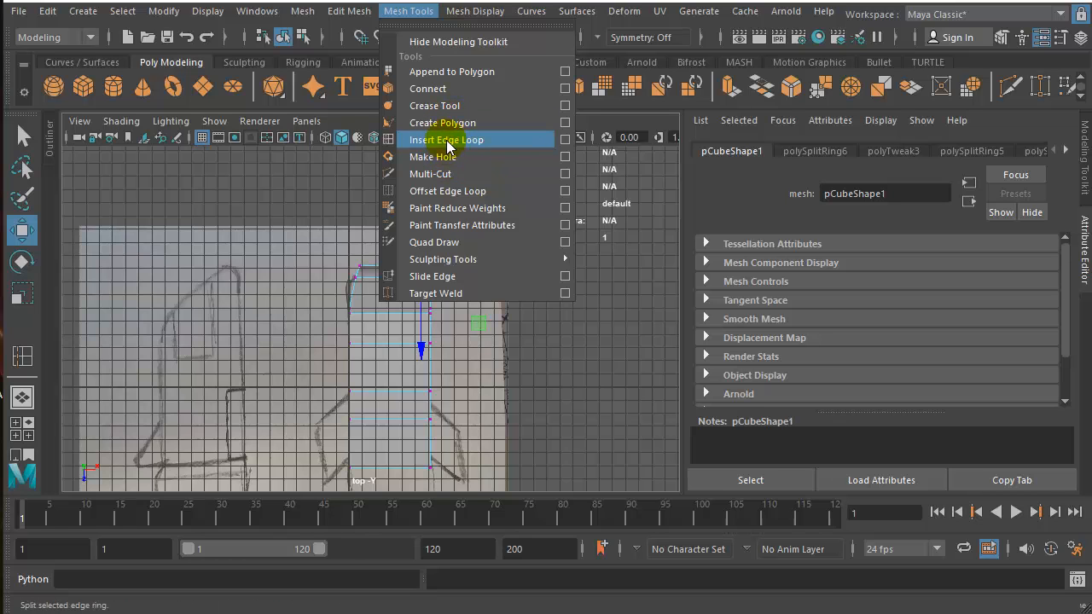
{"action": "left_click", "coordinate": [401, 141]}
{"action": "scroll", "coordinate": [415, 365], "scroll_direction": "up", "scroll_amount": 3}
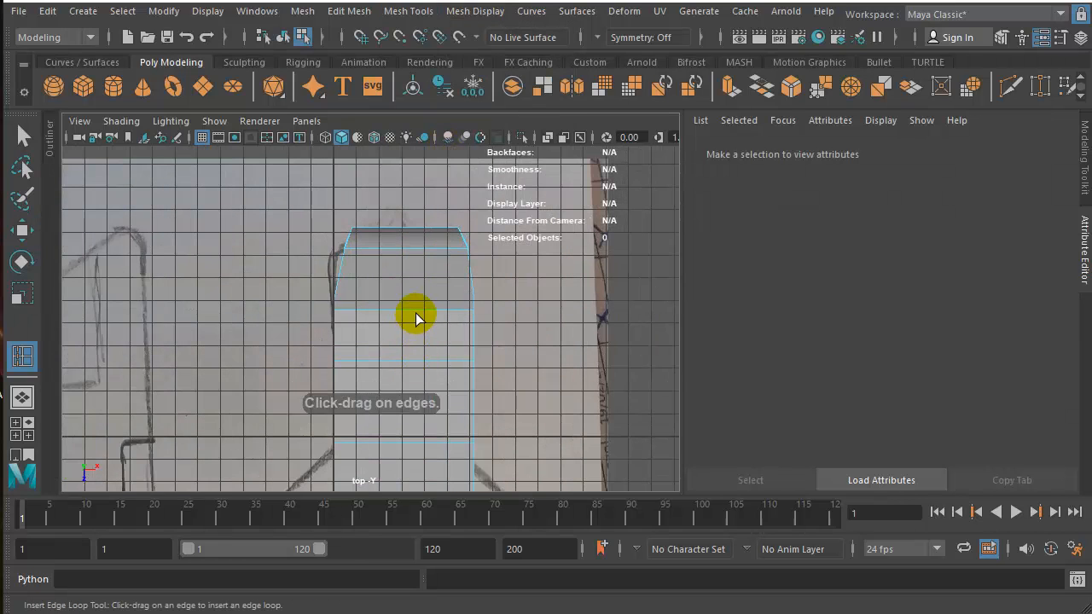
{"action": "left_click", "coordinate": [415, 313]}
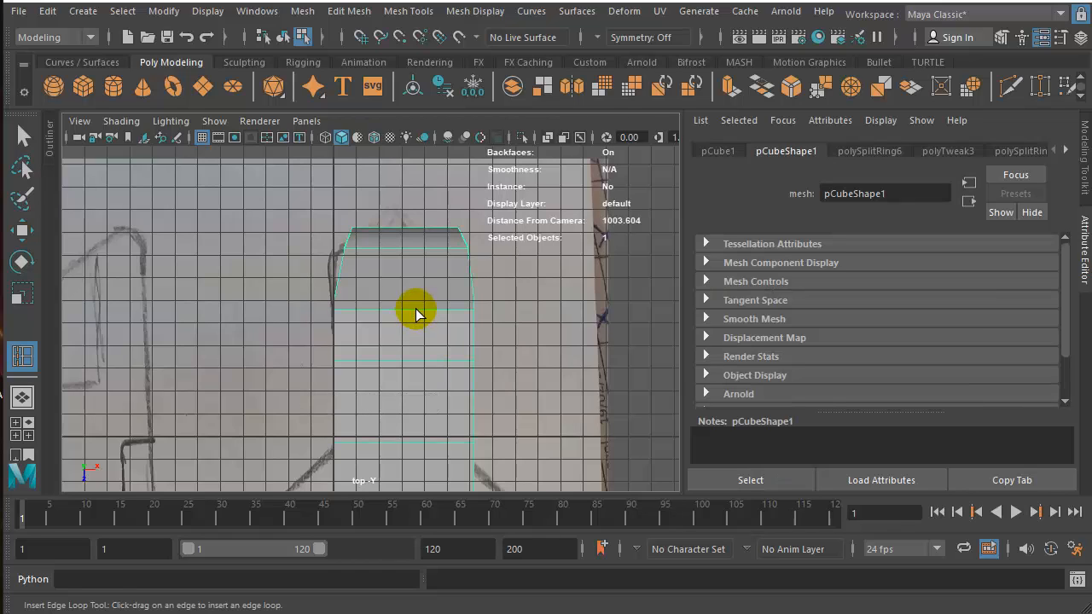
{"action": "left_click_drag", "start_coordinate": [416, 313], "coordinate": [390, 312]}
{"action": "left_click", "coordinate": [393, 313]}
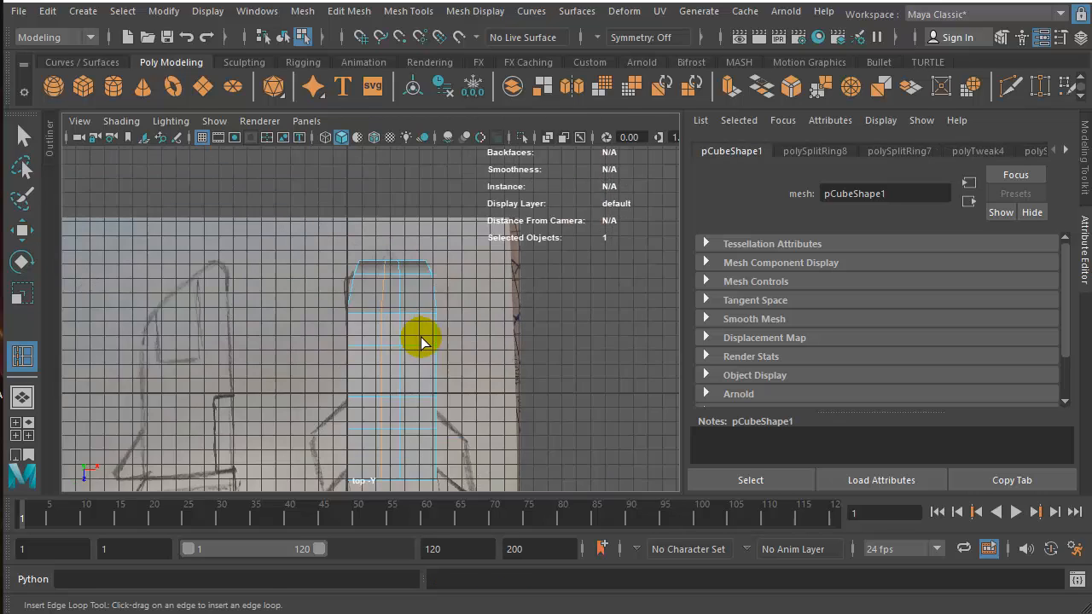
Select the rearmost lower side face on both sides of the body in face mode, working in the perspective view
{"action": "scroll", "coordinate": [421, 339], "scroll_direction": "down", "scroll_amount": 2}
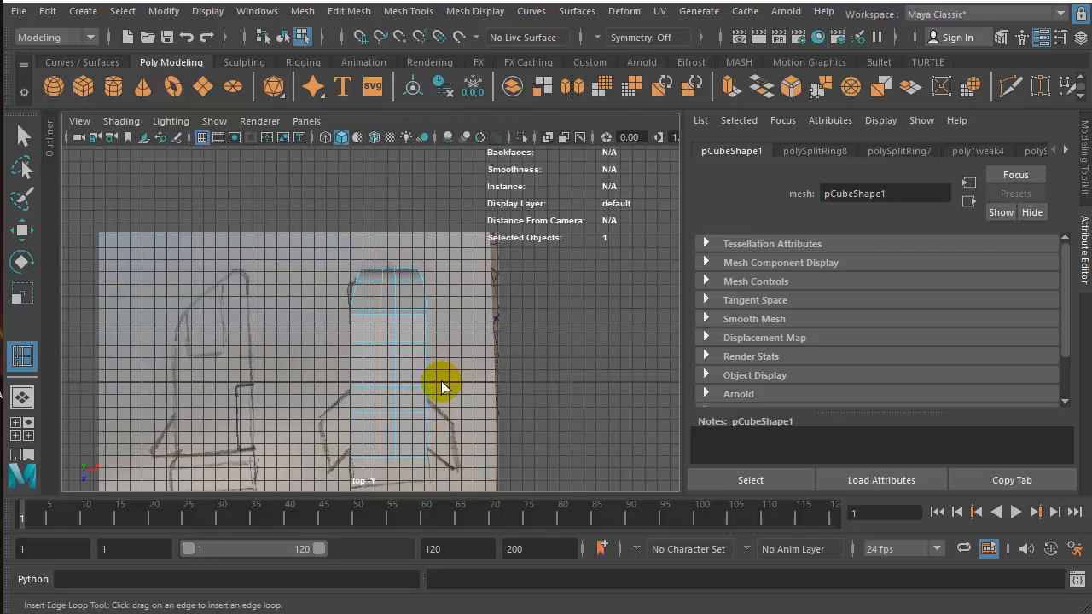
{"action": "key", "text": "space"}
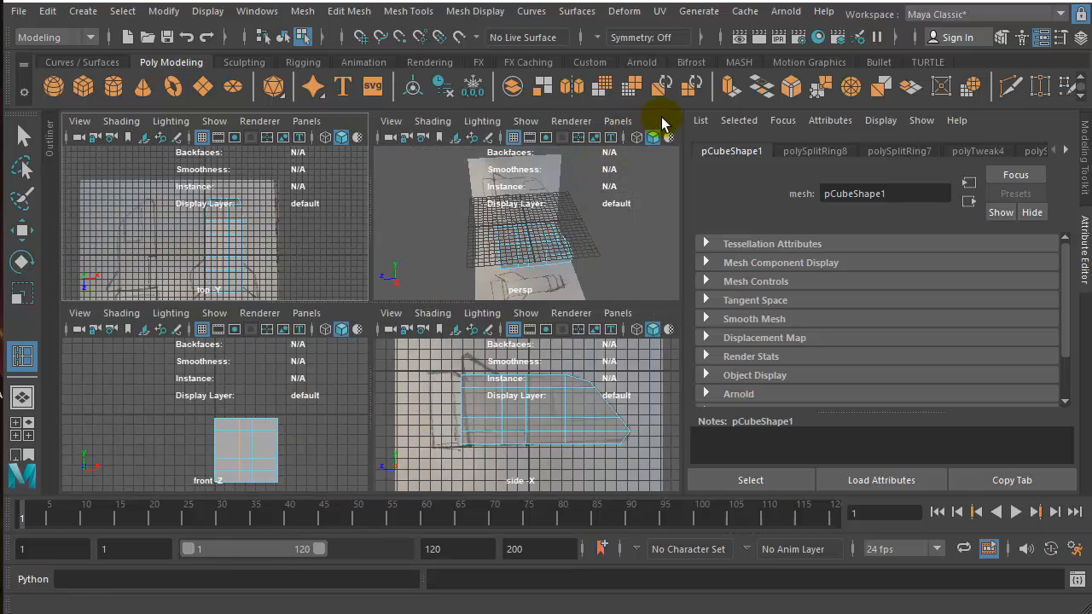
{"action": "key", "text": "space"}
{"action": "scroll", "coordinate": [409, 392], "scroll_direction": "up", "scroll_amount": 3}
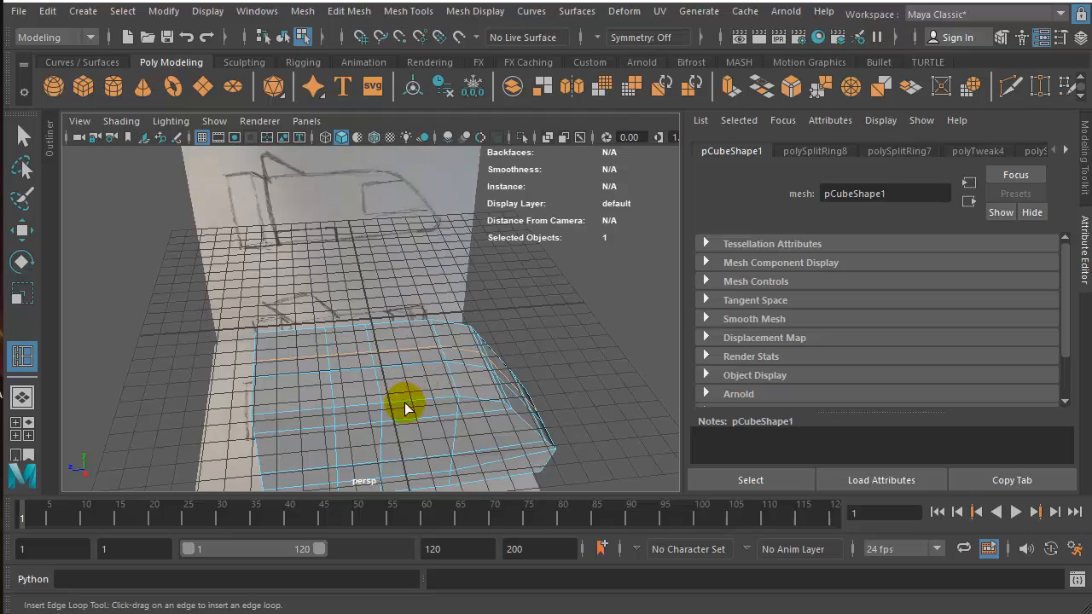
{"action": "left_click_drag", "start_coordinate": [420, 414], "coordinate": [407, 341], "text": "alt"}
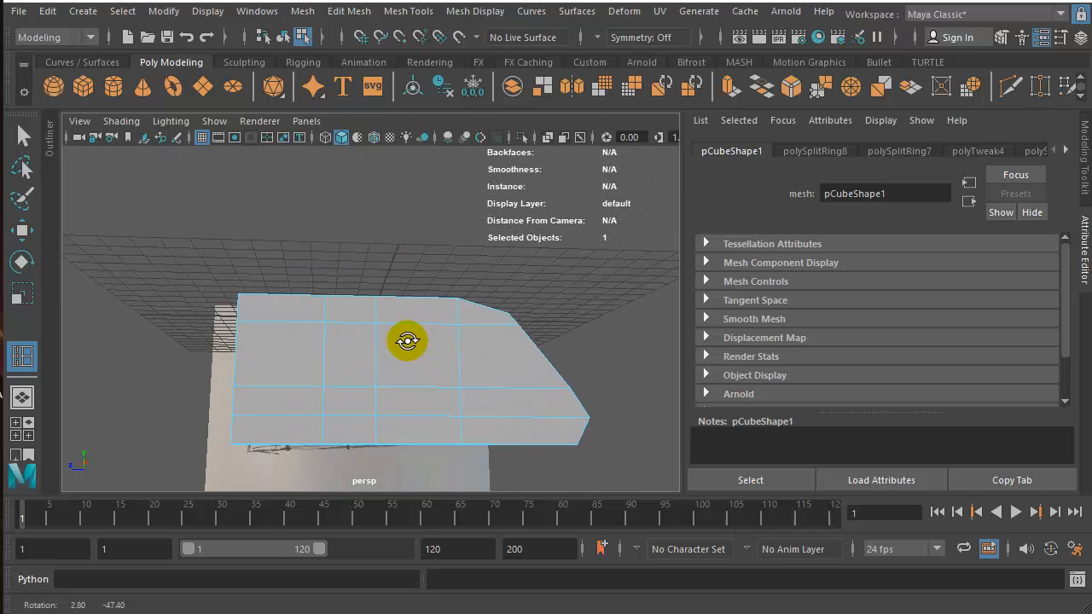
{"action": "left_click_drag", "start_coordinate": [333, 431], "coordinate": [358, 431], "text": "alt"}
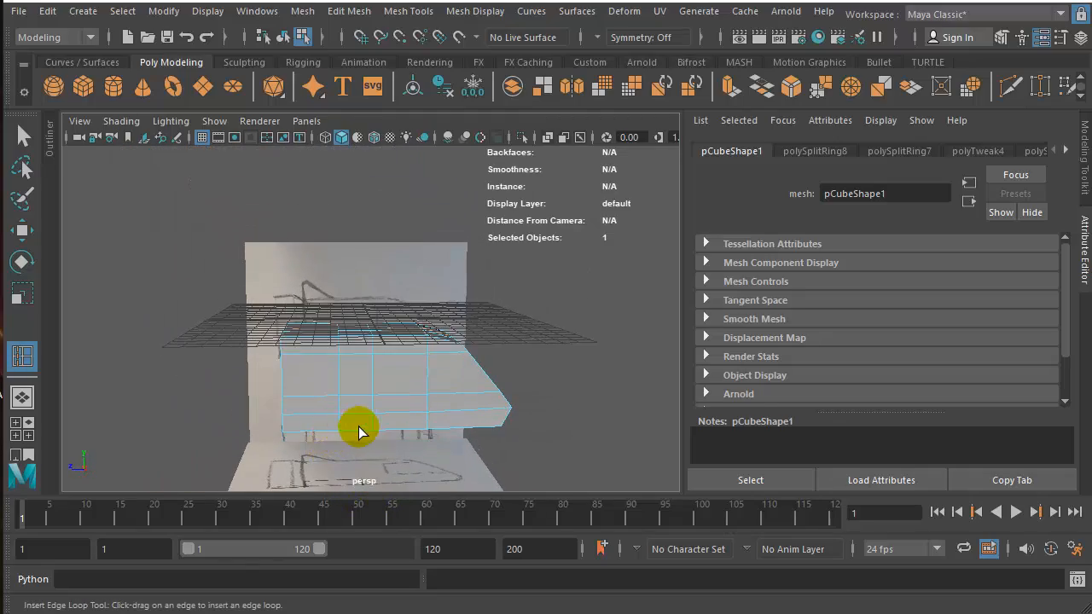
{"action": "right_click_drag", "start_coordinate": [359, 434], "coordinate": [350, 427]}
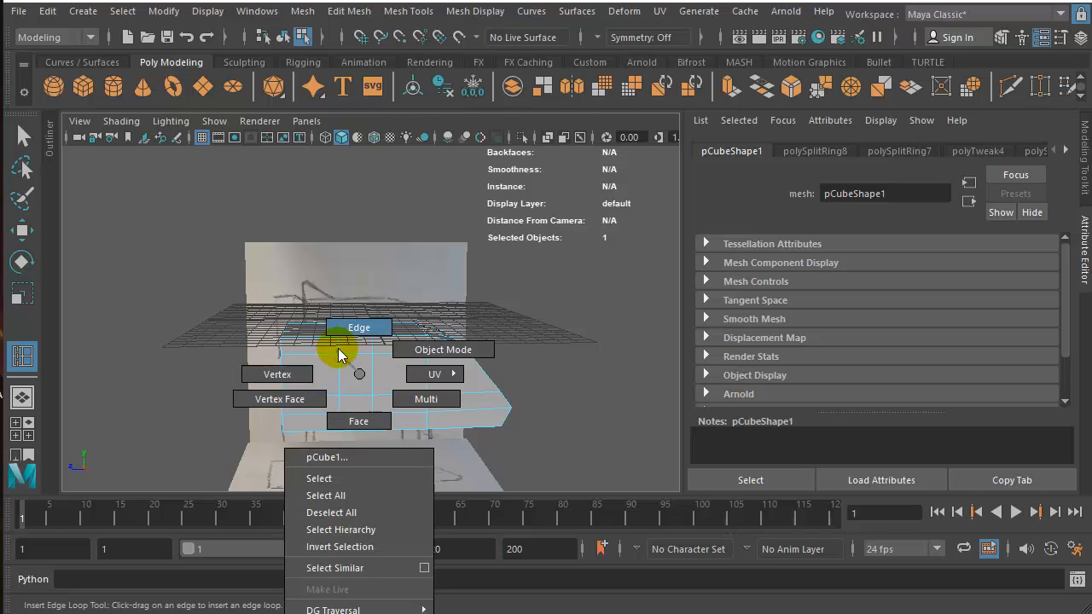
{"action": "right_click_drag", "start_coordinate": [368, 339], "coordinate": [392, 356]}
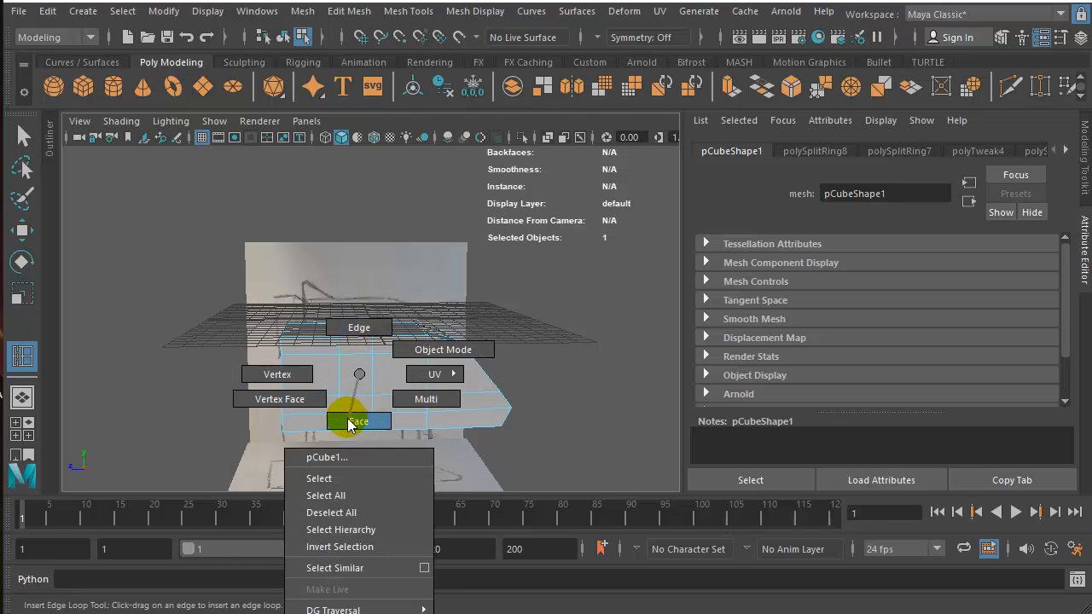
{"action": "right_click_drag", "start_coordinate": [347, 424], "coordinate": [312, 415]}
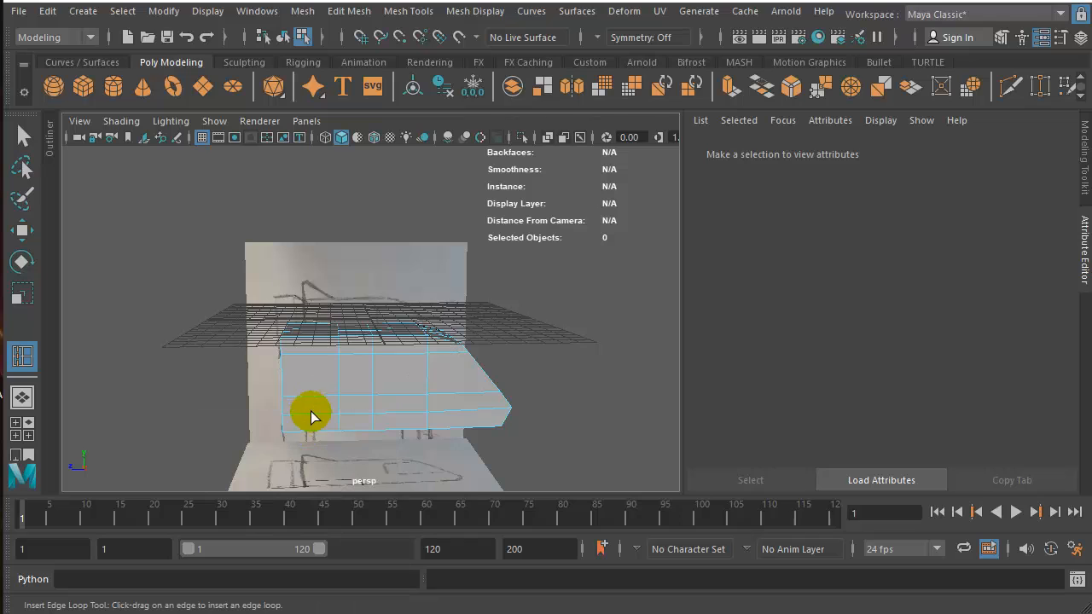
{"action": "left_click", "coordinate": [21, 230]}
{"action": "left_click", "coordinate": [295, 419]}
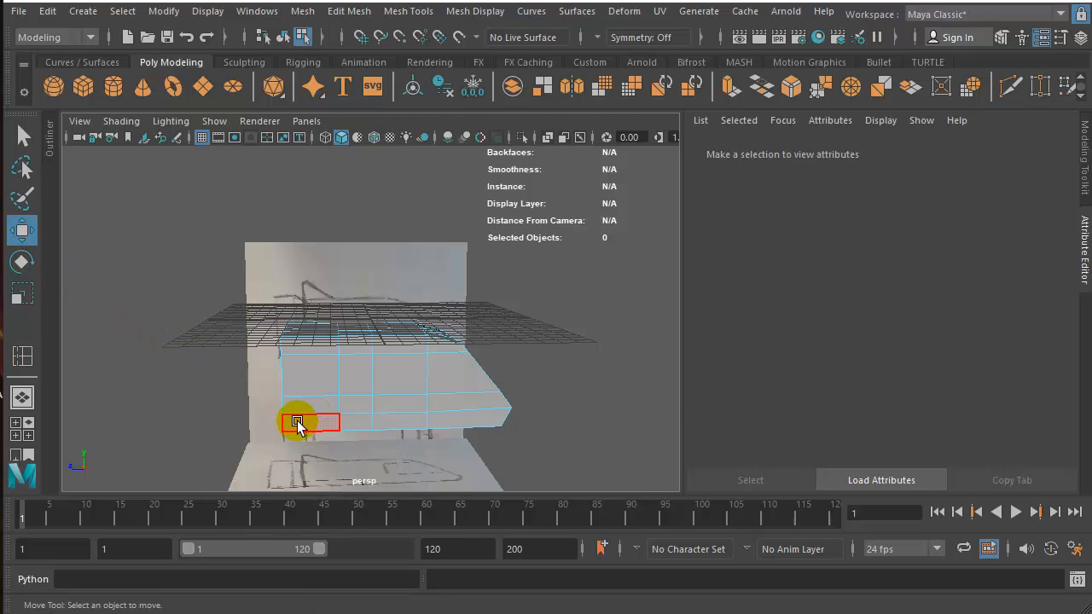
{"action": "left_click_drag", "start_coordinate": [219, 402], "coordinate": [388, 420], "text": "alt"}
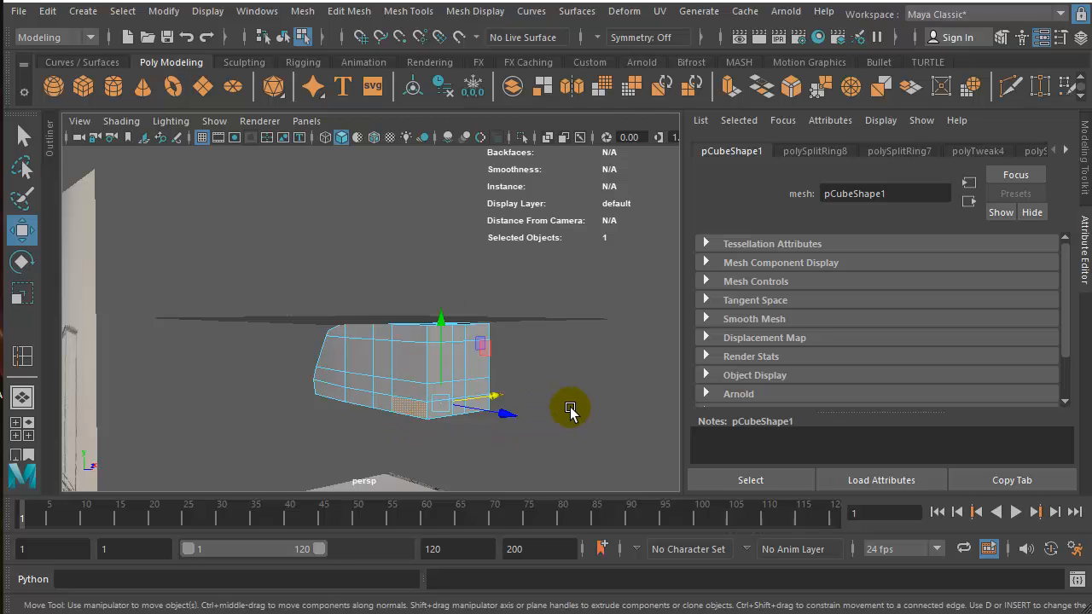
{"action": "left_click_drag", "start_coordinate": [559, 402], "coordinate": [339, 404], "text": "alt"}
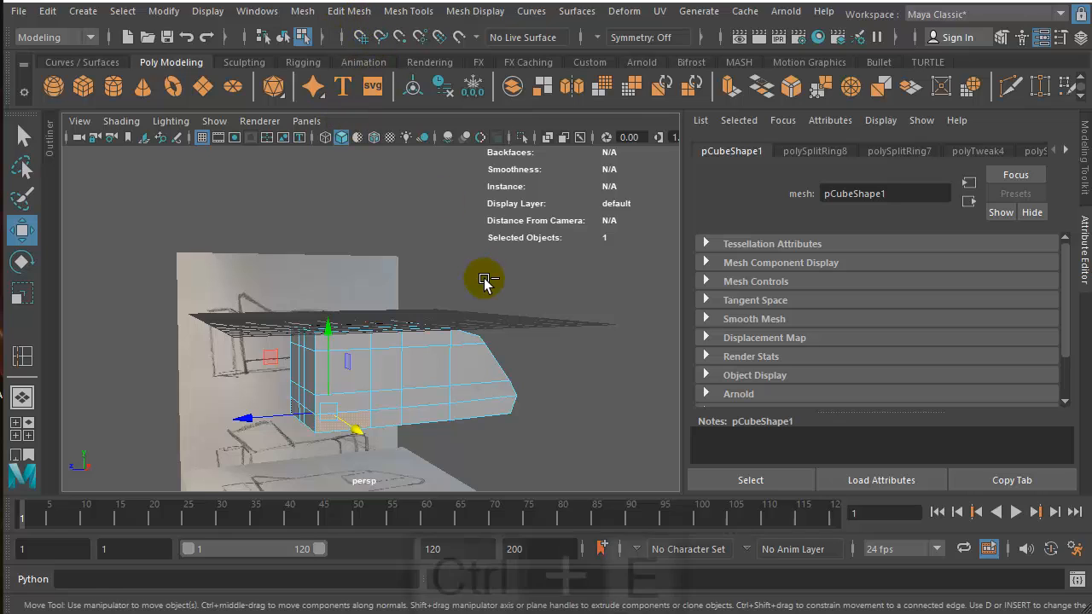
Try to extrude the single rearmost lower face on each side outward by about 3.08 to form the wings
{"action": "key", "text": "ctrl+e"}
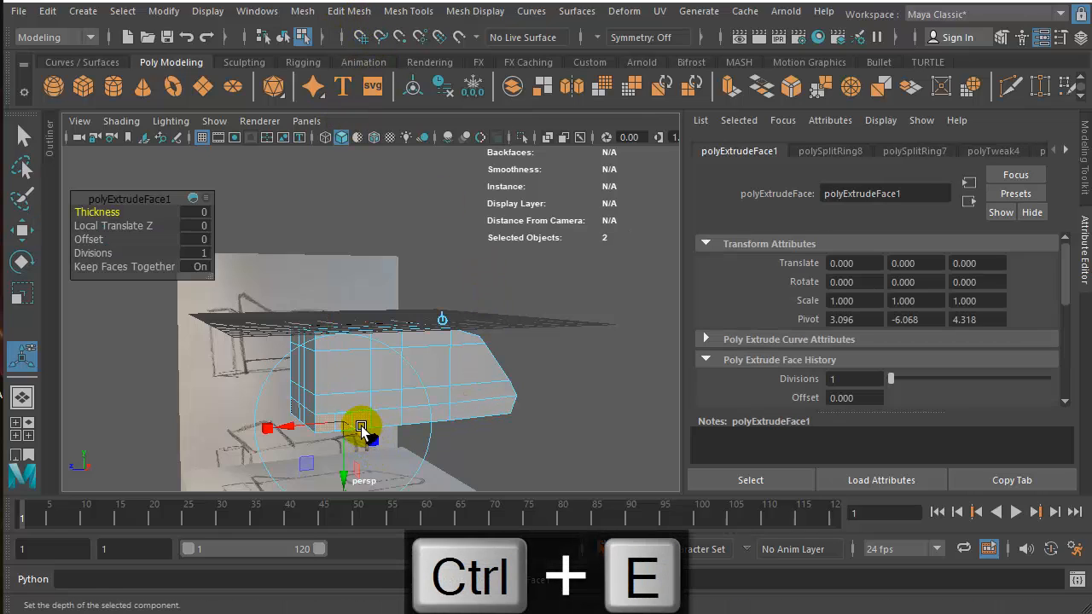
{"action": "left_click_drag", "start_coordinate": [363, 434], "coordinate": [527, 435], "text": "alt"}
{"action": "left_click_drag", "start_coordinate": [298, 410], "coordinate": [244, 422], "text": "alt"}
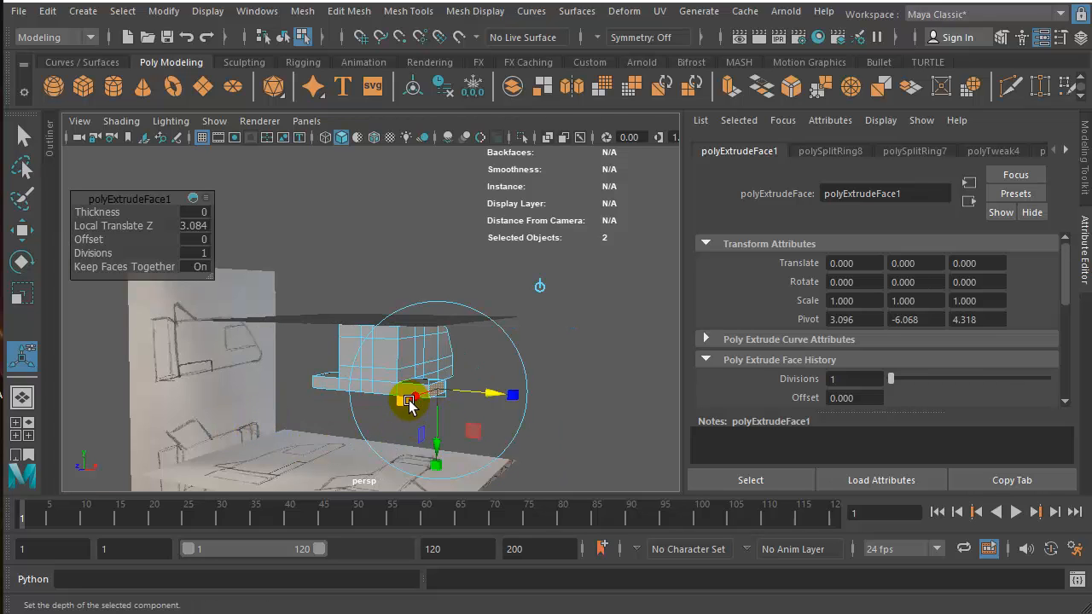
{"action": "left_click_drag", "start_coordinate": [409, 399], "coordinate": [336, 459], "text": "alt"}
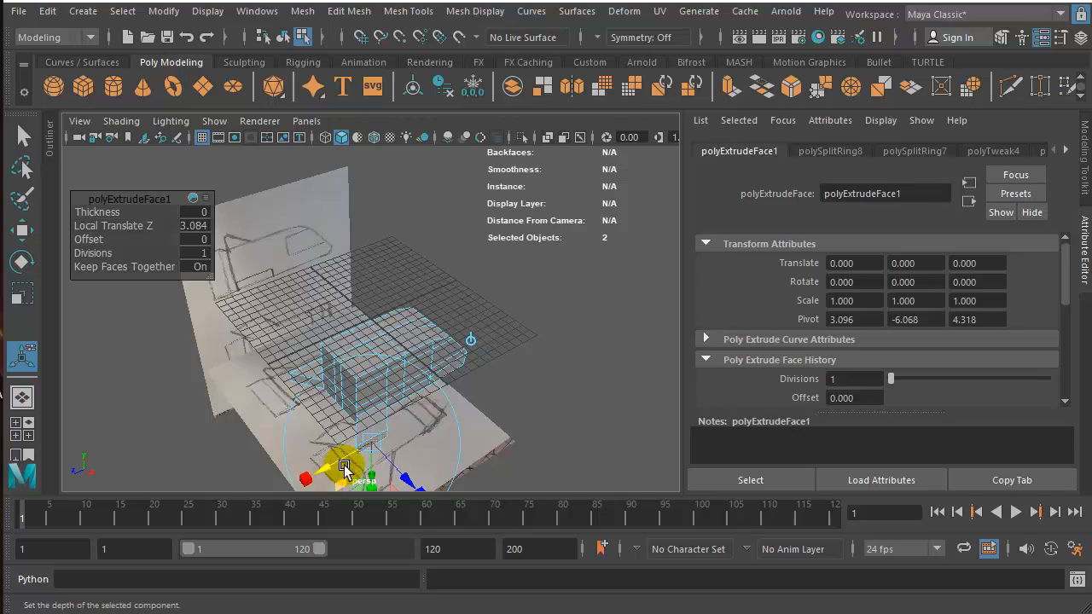
{"action": "left_click_drag", "start_coordinate": [470, 433], "coordinate": [350, 446], "text": "alt"}
{"action": "left_click_drag", "start_coordinate": [458, 431], "coordinate": [402, 446], "text": "alt"}
{"action": "scroll", "coordinate": [390, 414], "scroll_direction": "up", "scroll_amount": 2}
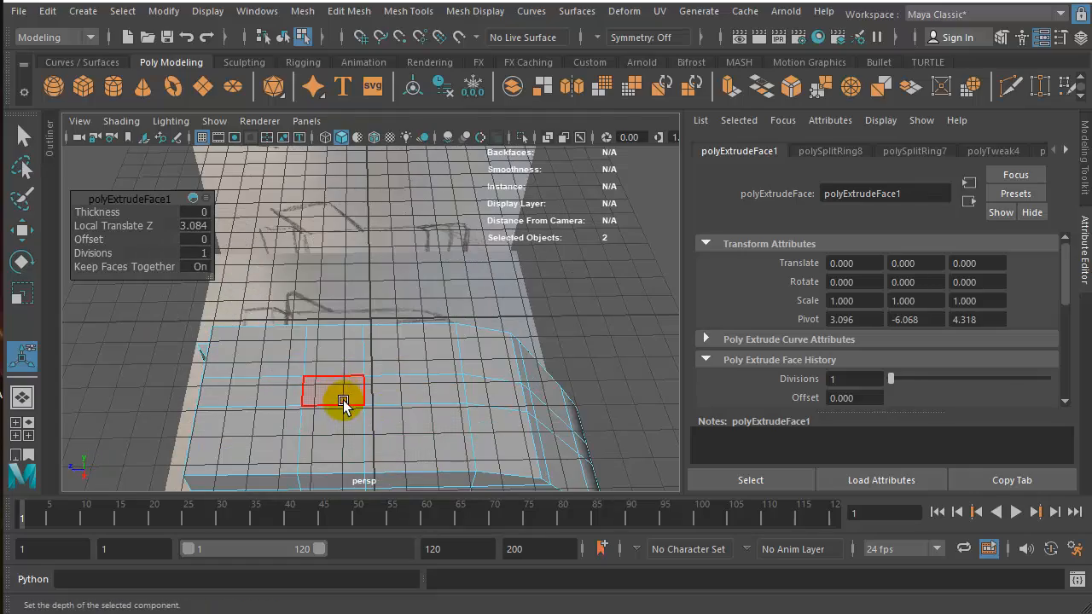
{"action": "left_click", "coordinate": [286, 394]}
{"action": "scroll", "coordinate": [295, 413], "scroll_direction": "down", "scroll_amount": 3}
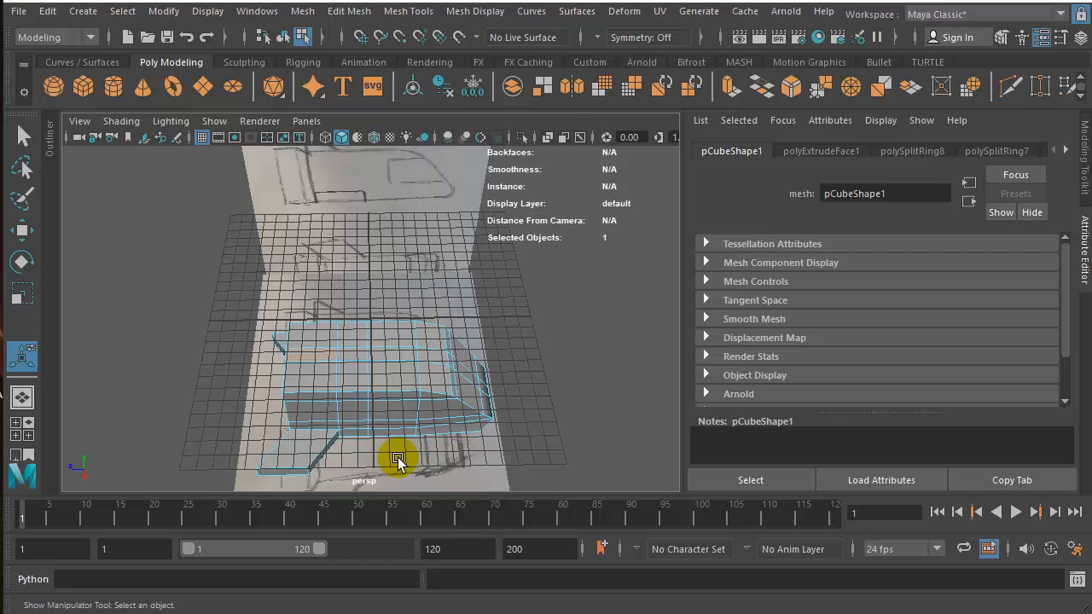
{"action": "key", "text": "ctrl+z"}
{"action": "key", "text": "ctrl+z"}
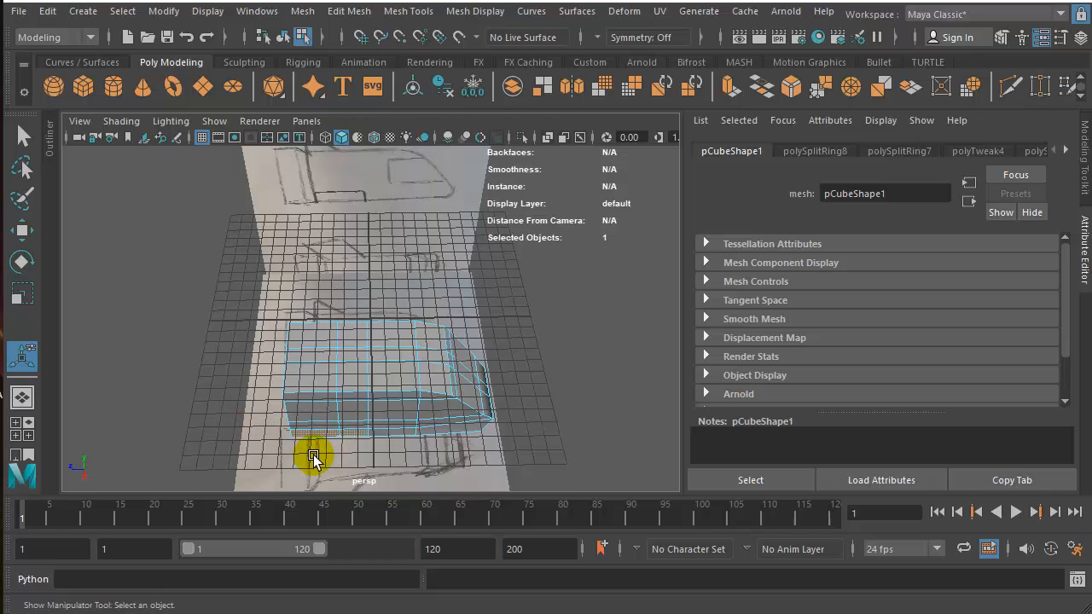
Add the adjoining lower face on each side to the selection and extrude them outward by about 4.3 as wings
{"action": "left_click_drag", "start_coordinate": [314, 458], "coordinate": [435, 431], "text": "alt"}
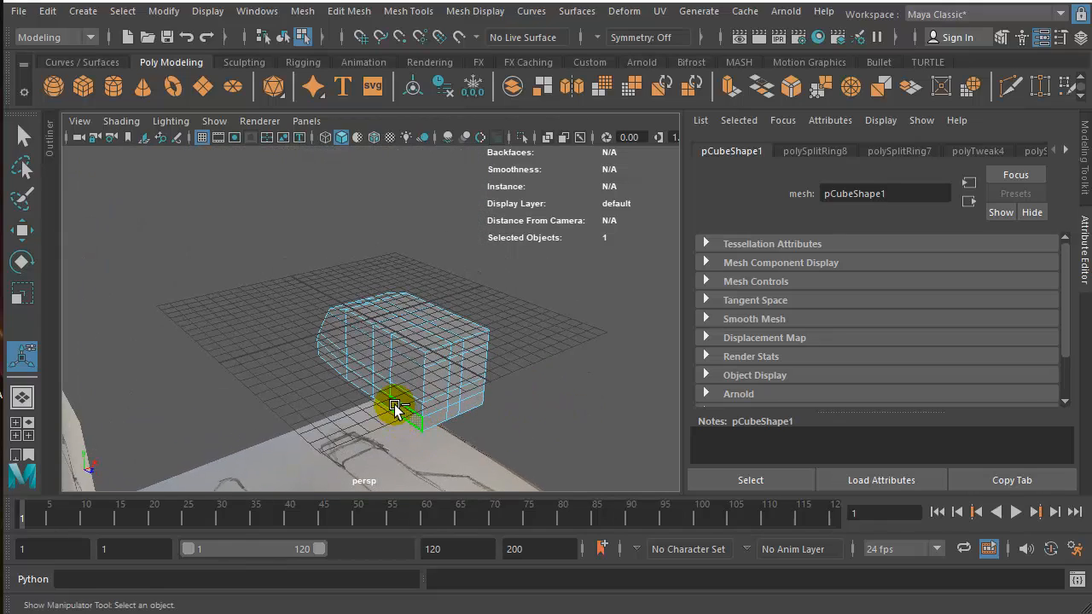
{"action": "left_click_drag", "start_coordinate": [516, 403], "coordinate": [191, 378], "text": "alt"}
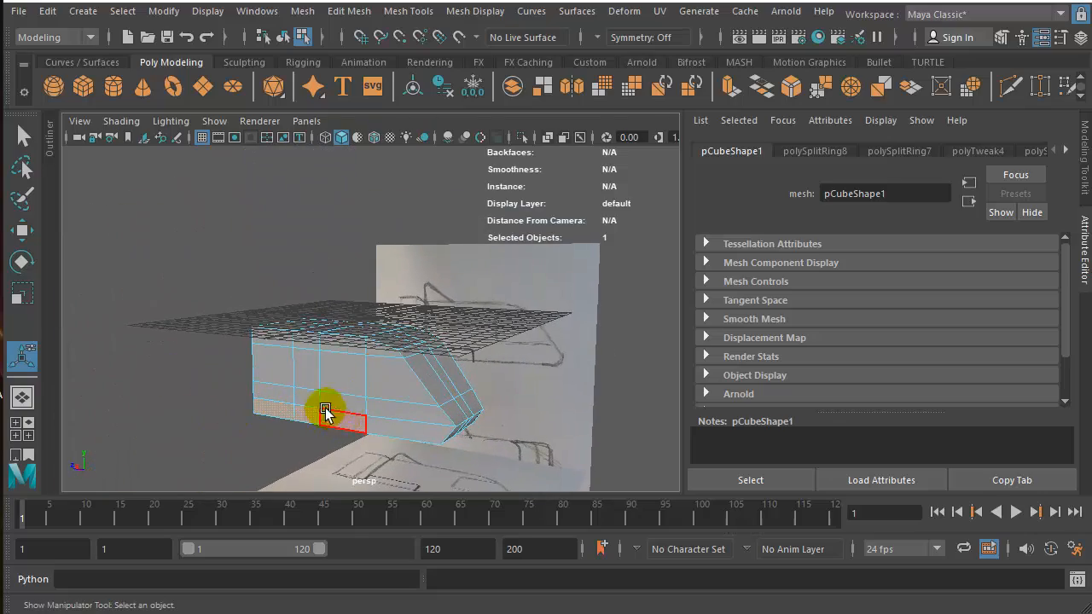
{"action": "key", "text": "ctrl+e"}
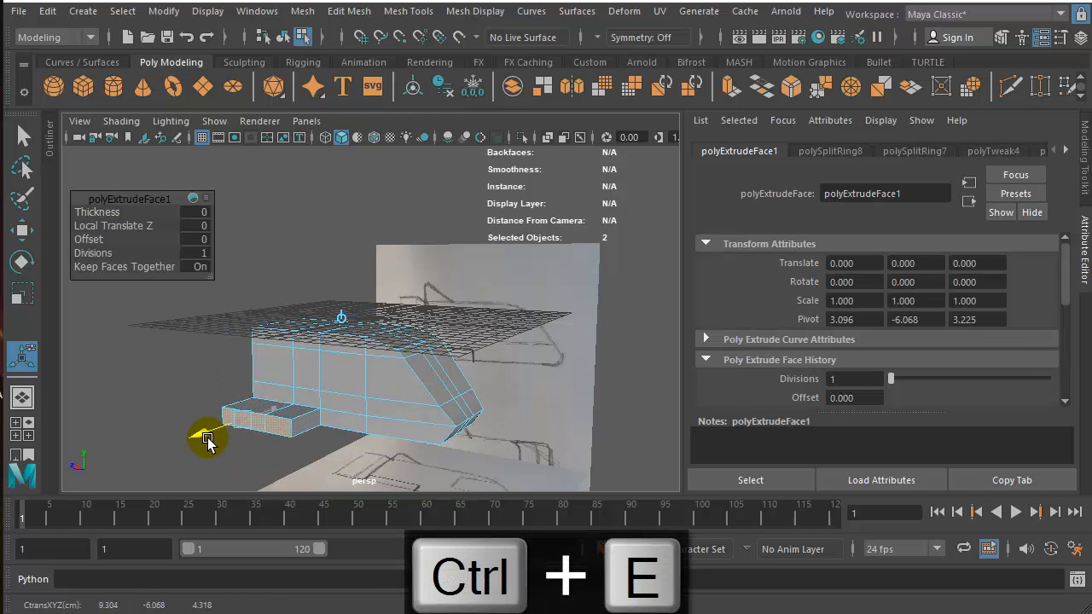
{"action": "left_click_drag", "start_coordinate": [206, 439], "coordinate": [241, 481]}
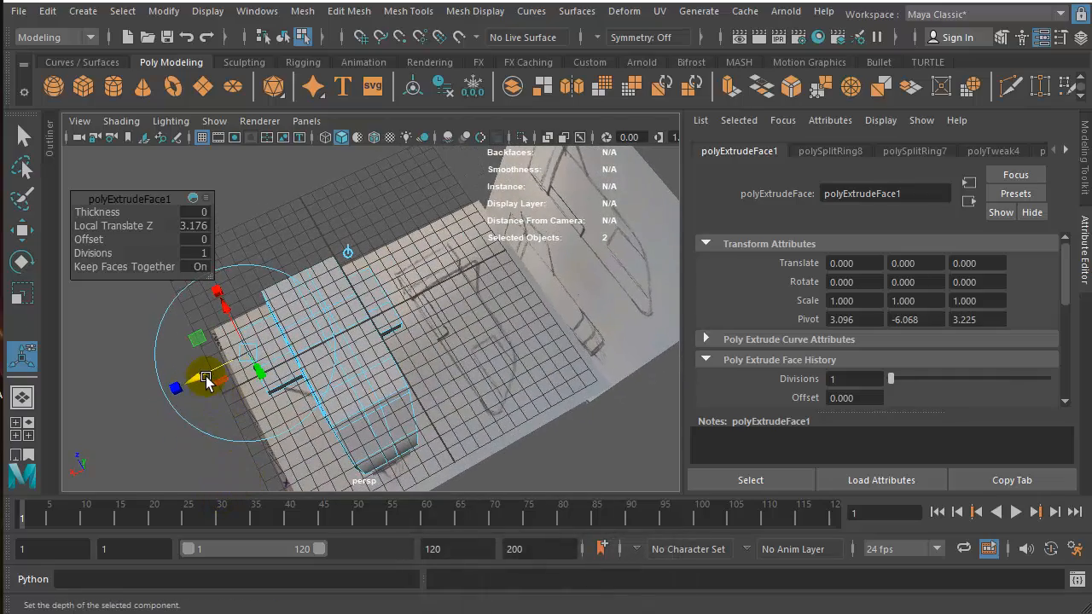
{"action": "left_click_drag", "start_coordinate": [198, 376], "coordinate": [209, 295]}
{"action": "left_click_drag", "start_coordinate": [378, 415], "coordinate": [558, 390], "text": "alt"}
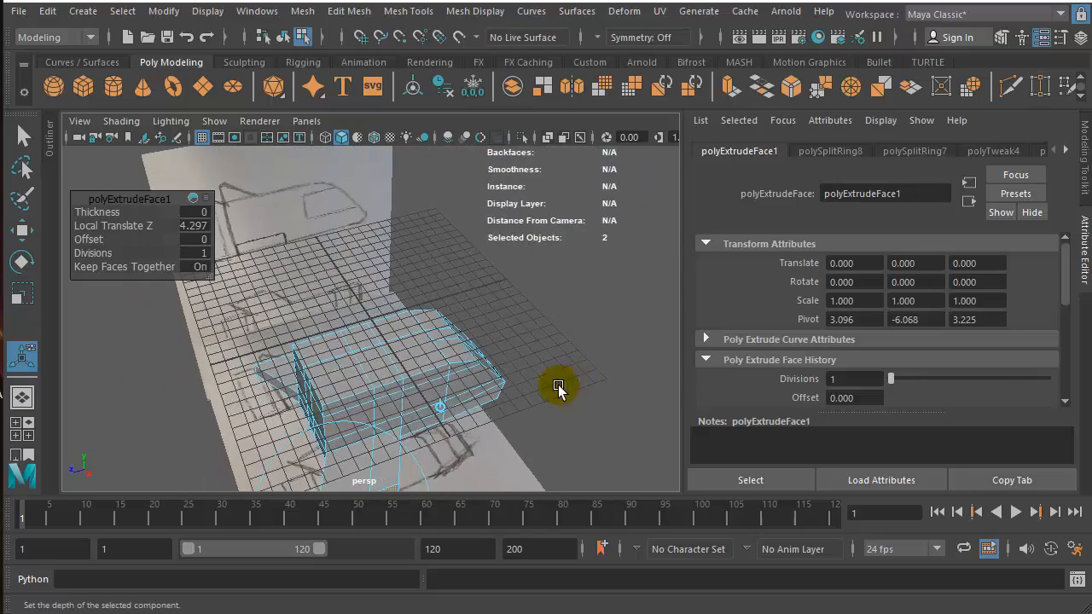
Extrude the rearmost middle face on top of the body upward by about 2.76 as a tail fin
{"action": "left_click", "coordinate": [336, 367]}
{"action": "left_click", "coordinate": [378, 412]}
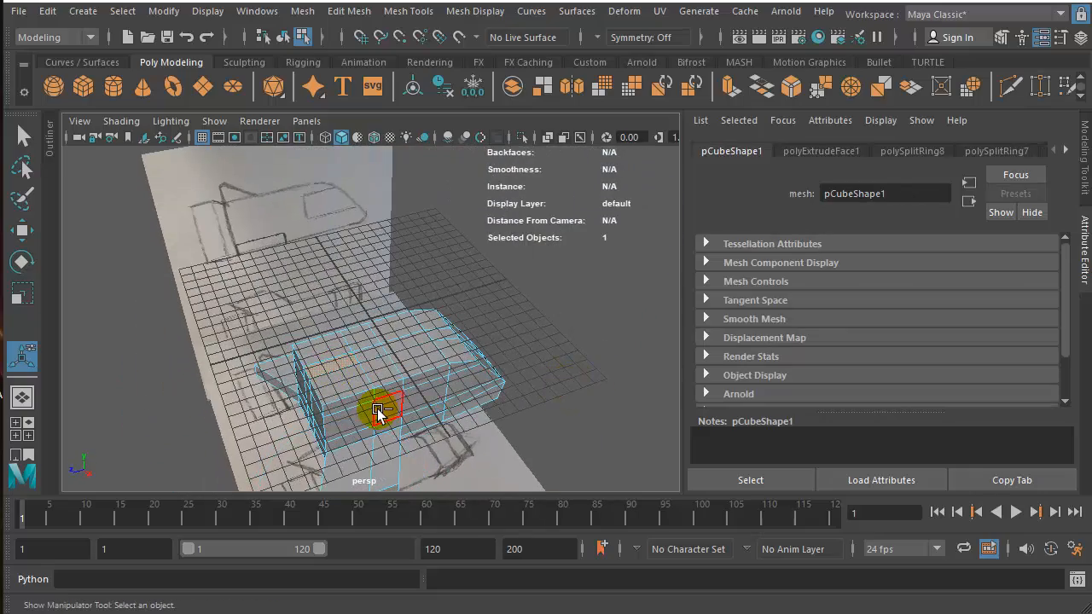
{"action": "key", "text": "ctrl+e"}
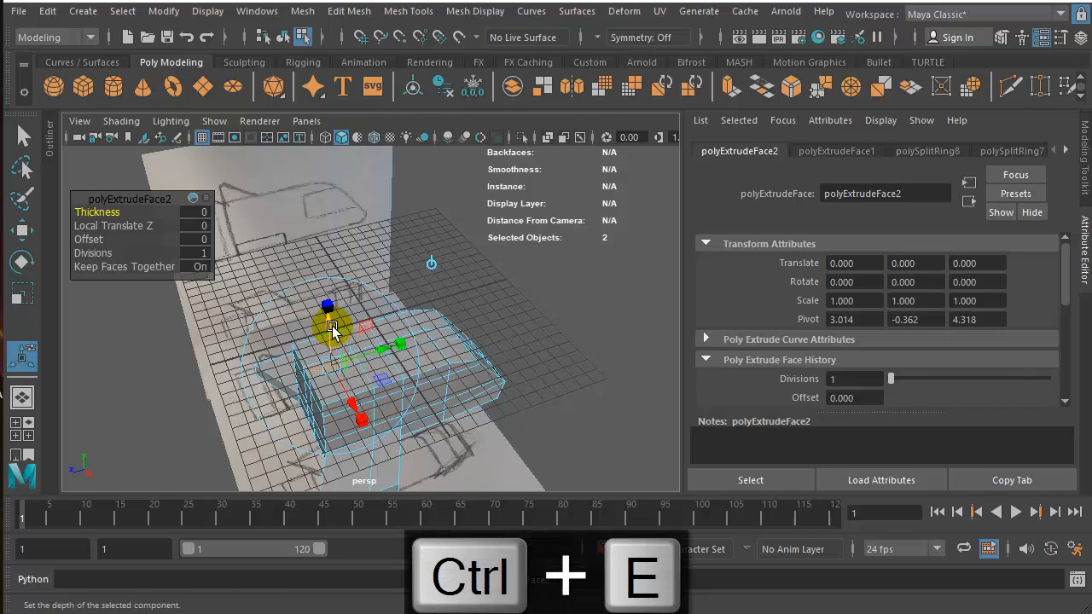
{"action": "left_click_drag", "start_coordinate": [332, 331], "coordinate": [330, 285]}
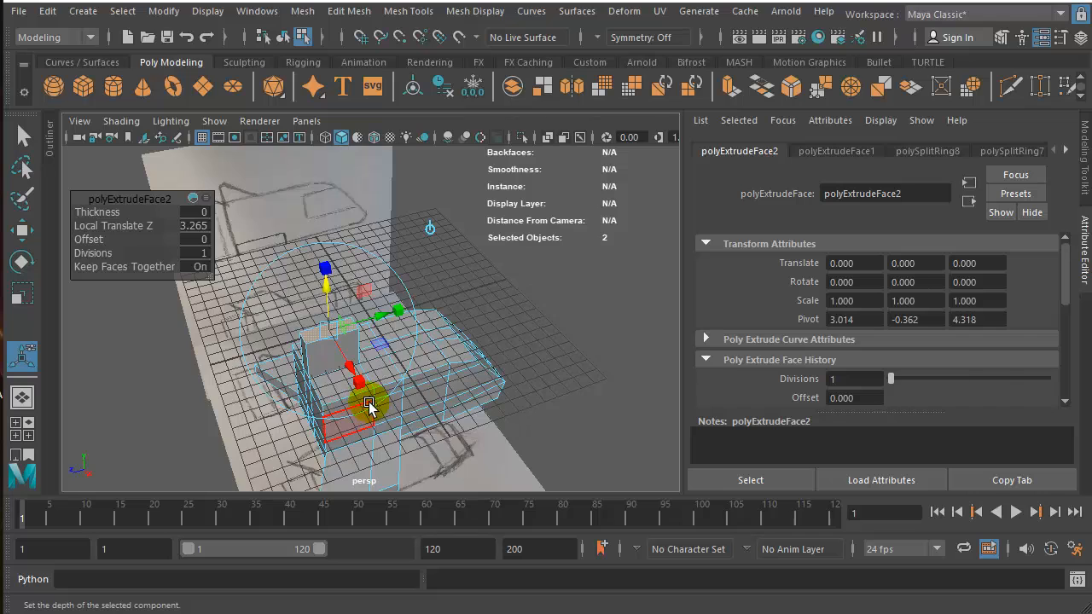
{"action": "left_click_drag", "start_coordinate": [369, 407], "coordinate": [331, 367], "text": "alt"}
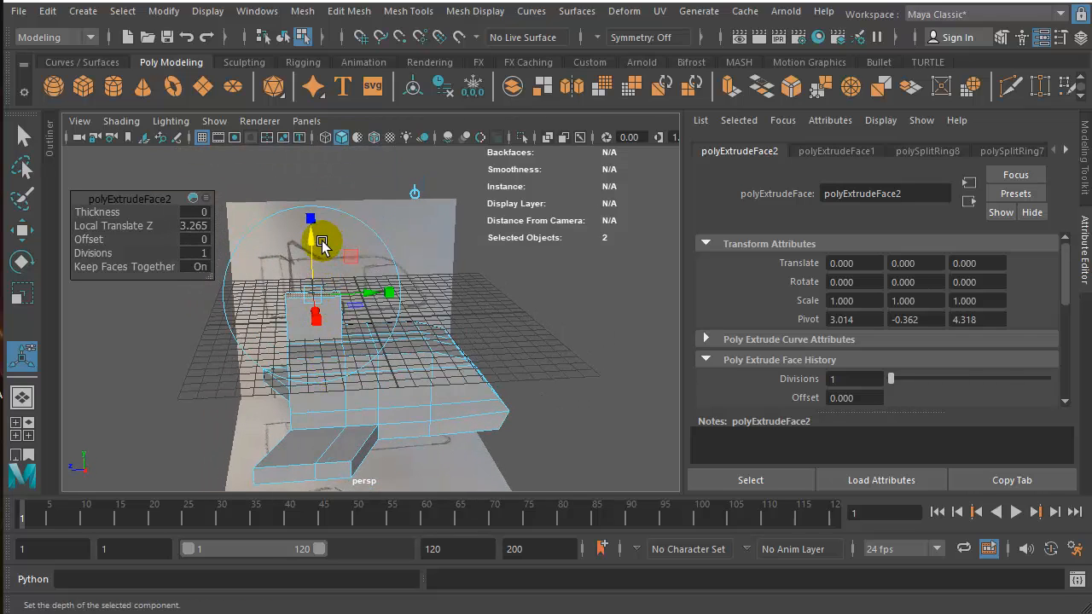
{"action": "left_click_drag", "start_coordinate": [322, 245], "coordinate": [313, 256]}
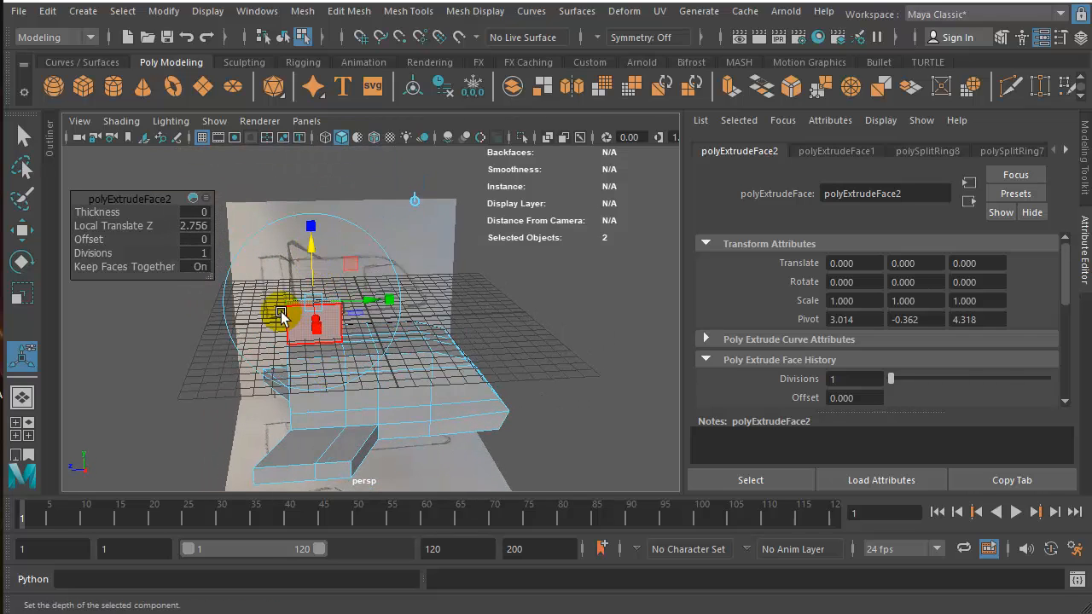
Move the top front edge of the tail fin rearward so the fin's front slopes like the side sketch
{"action": "scroll", "coordinate": [320, 365], "scroll_direction": "up", "scroll_amount": 5}
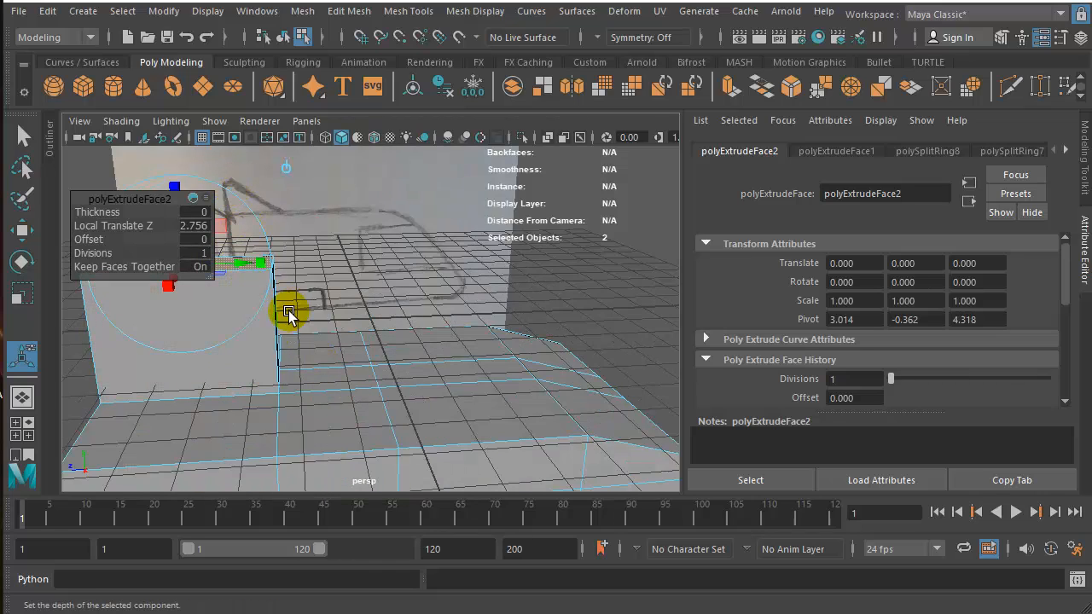
{"action": "middle_click_drag", "start_coordinate": [288, 312], "coordinate": [495, 299], "text": "alt"}
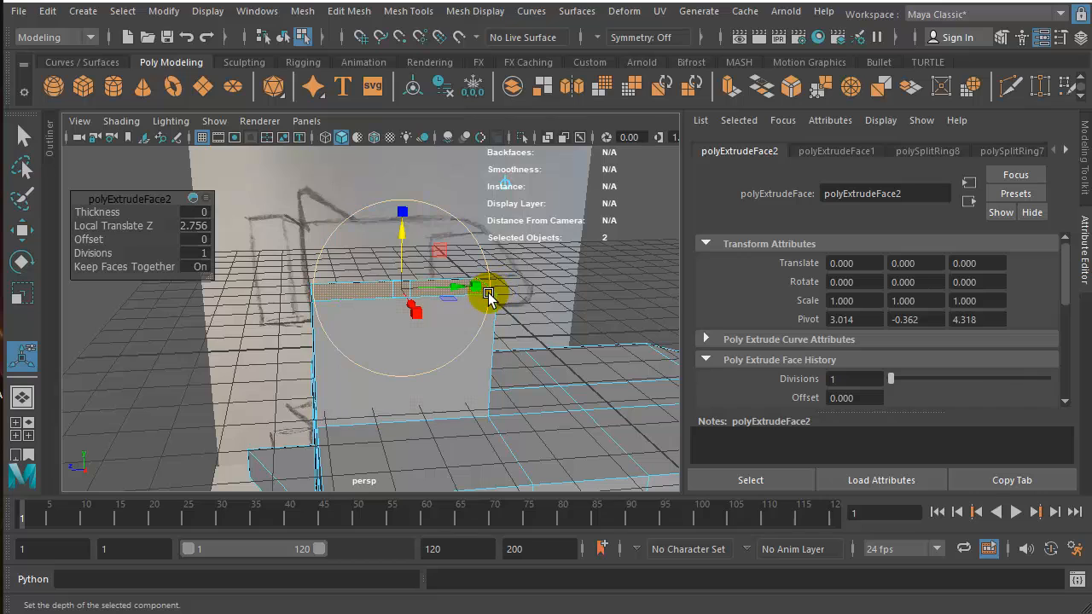
{"action": "right_click_drag", "start_coordinate": [492, 298], "coordinate": [482, 268]}
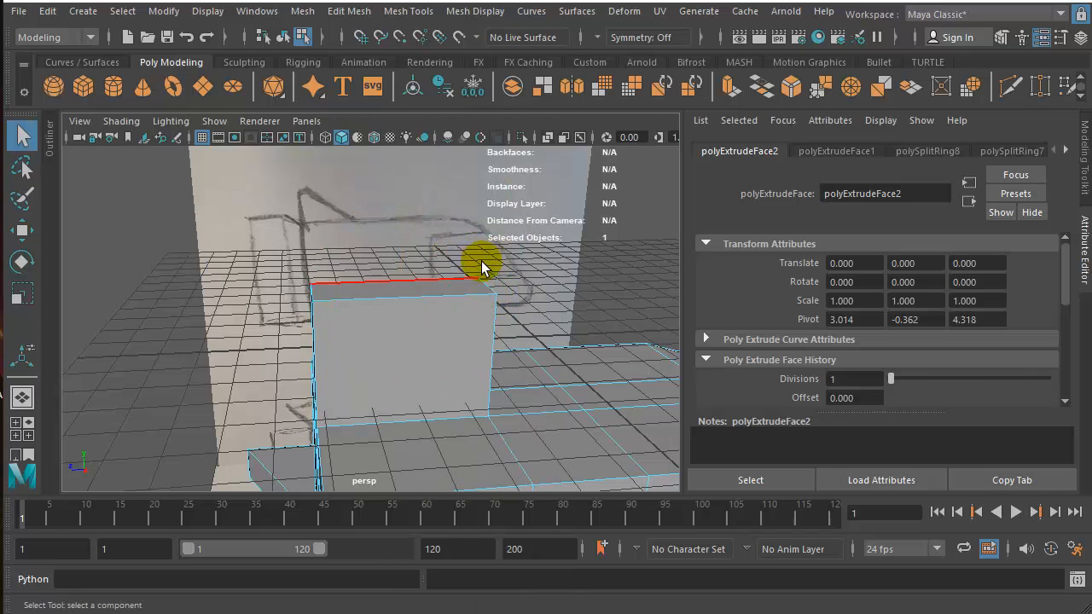
{"action": "left_click", "coordinate": [489, 288]}
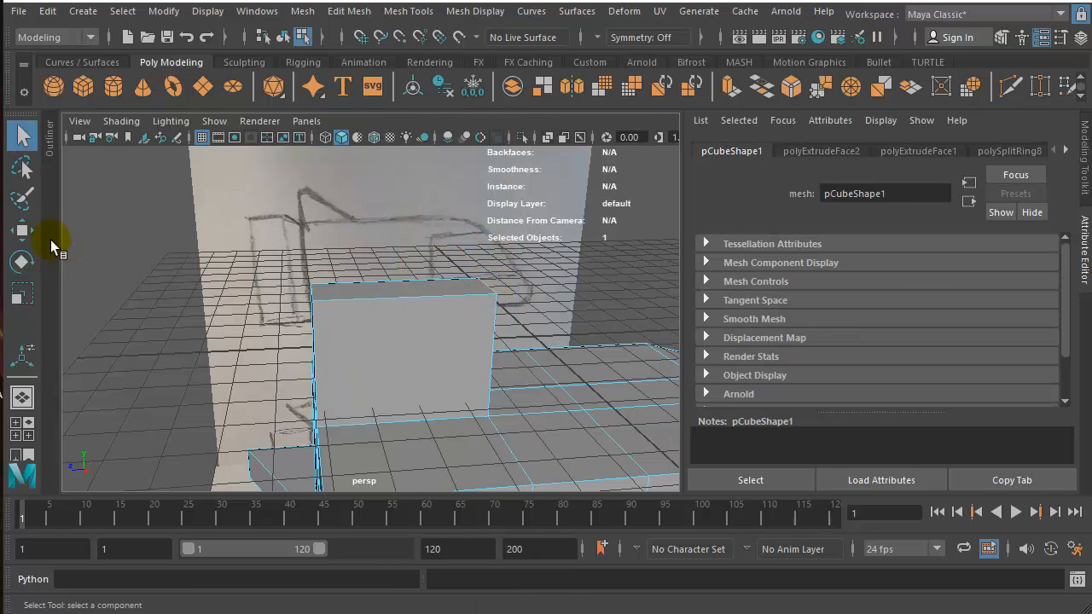
{"action": "left_click", "coordinate": [20, 231]}
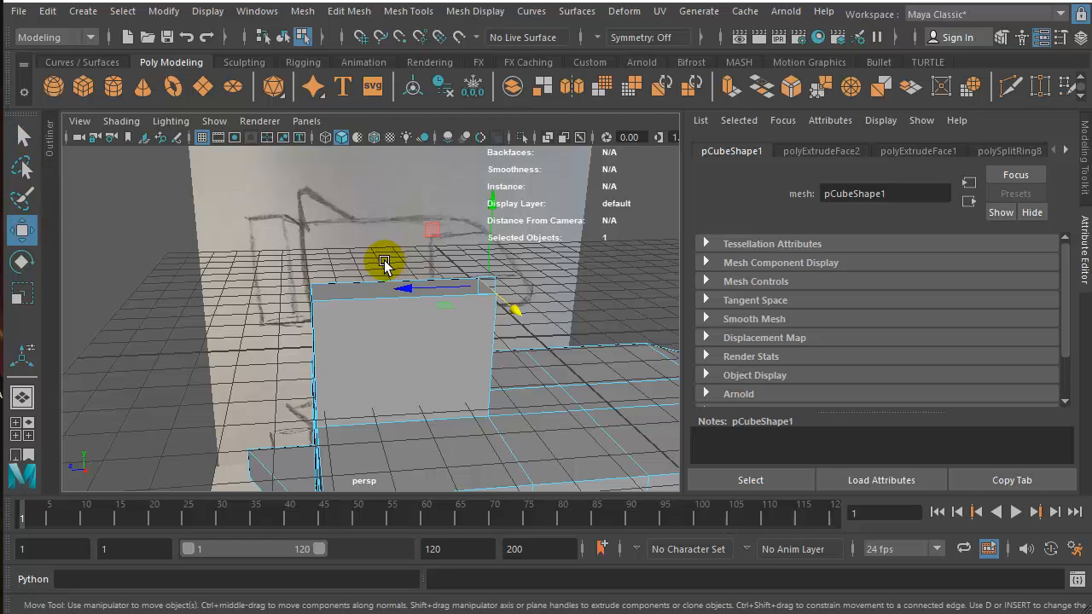
{"action": "left_click_drag", "start_coordinate": [396, 287], "coordinate": [257, 324]}
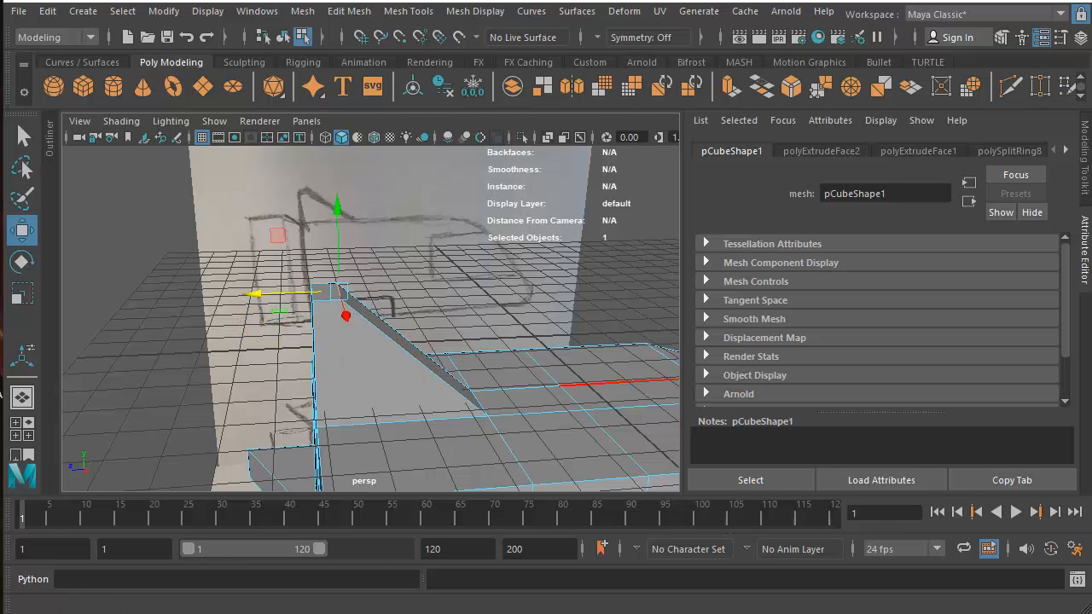
{"action": "scroll", "coordinate": [444, 361], "scroll_direction": "down", "scroll_amount": 4}
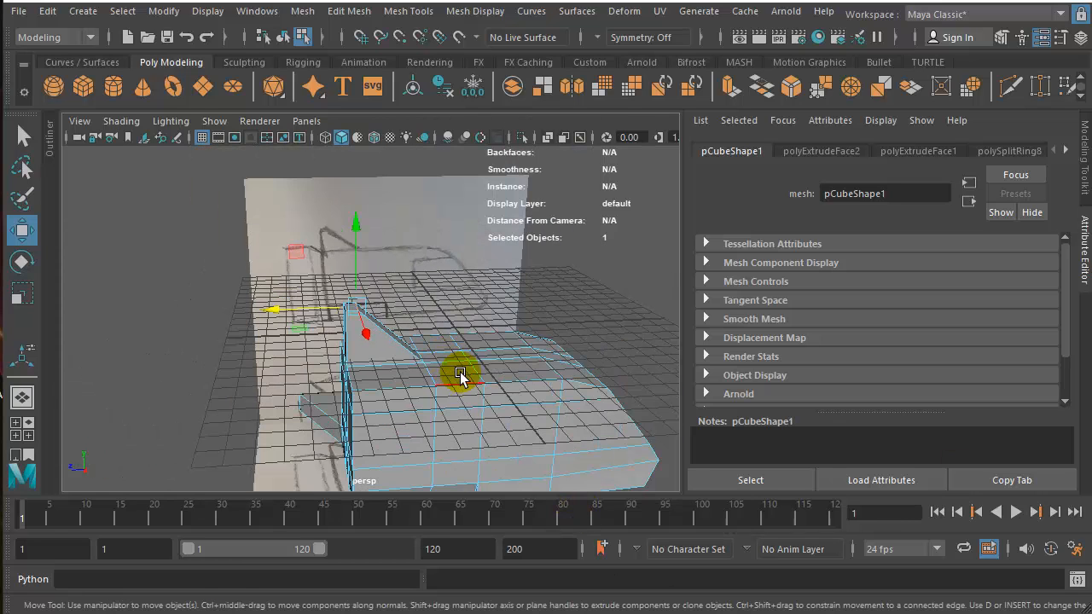
{"action": "left_click_drag", "start_coordinate": [531, 390], "coordinate": [439, 373], "text": "alt"}
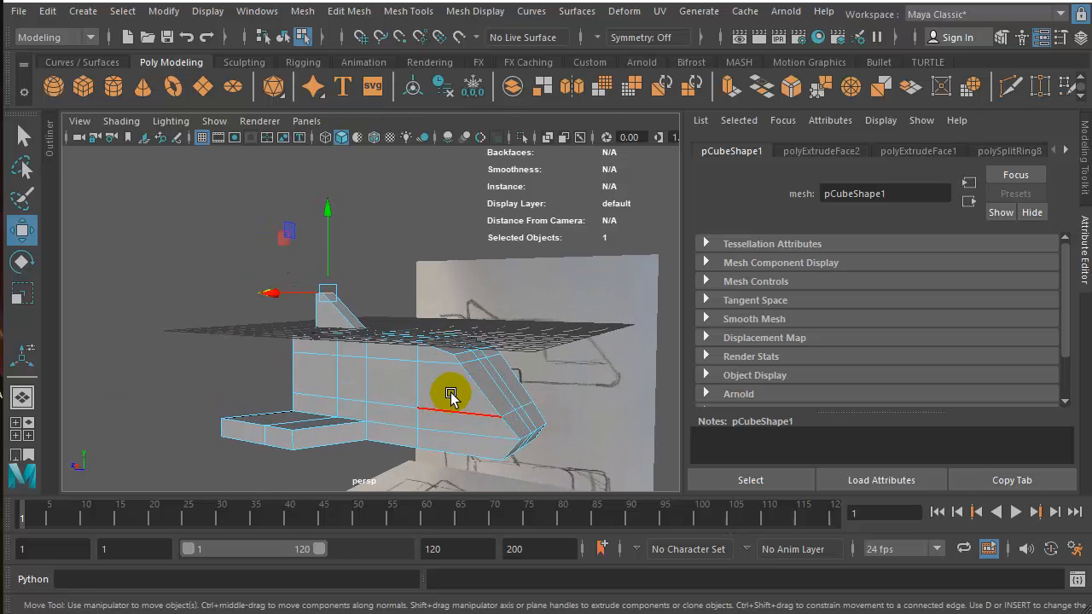
Extrude the upper front and side faces of the nose inward as a recessed windshield, with a Local Translate Z of -0.182
{"action": "right_click", "coordinate": [451, 396]}
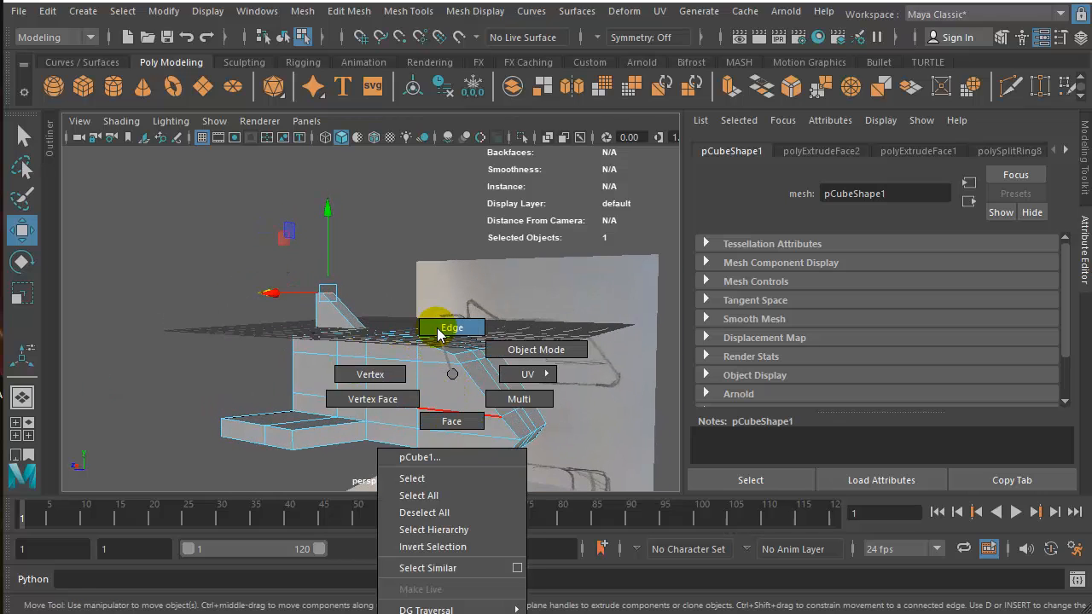
{"action": "left_click", "coordinate": [448, 418]}
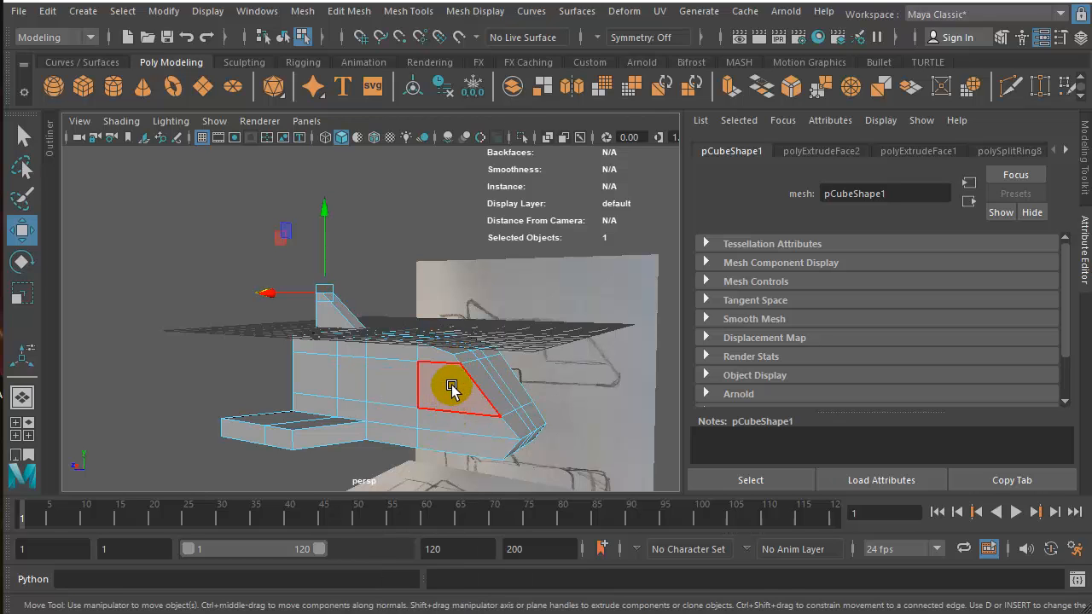
{"action": "left_click", "coordinate": [452, 386]}
{"action": "left_click_drag", "start_coordinate": [536, 404], "coordinate": [293, 419], "text": "alt"}
{"action": "left_click", "coordinate": [352, 412]}
{"action": "scroll", "coordinate": [226, 437], "scroll_direction": "up", "scroll_amount": 3}
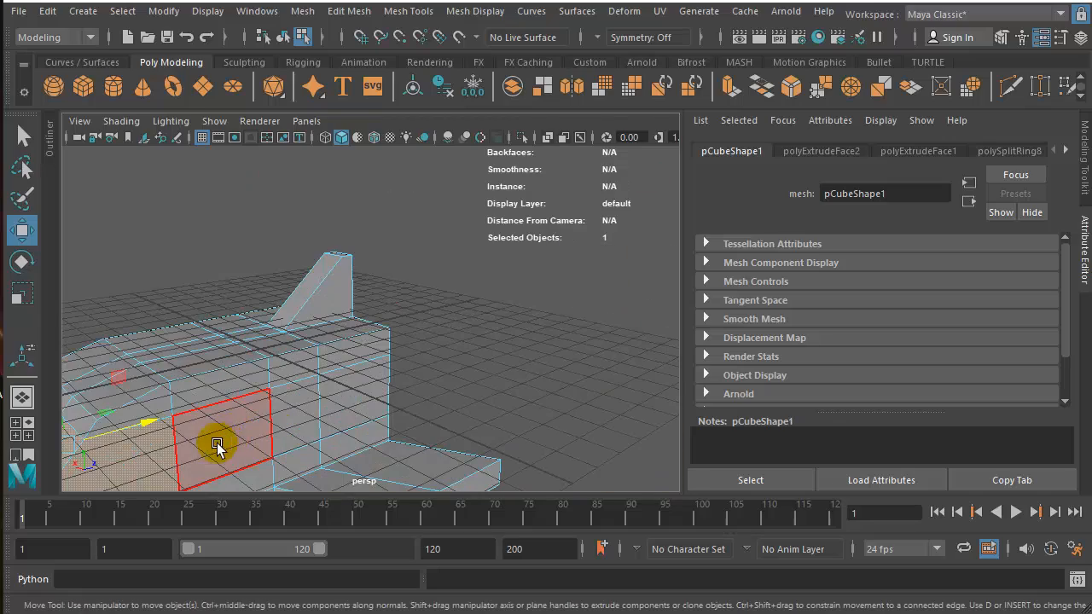
{"action": "left_click_drag", "start_coordinate": [270, 428], "coordinate": [503, 324], "text": "alt"}
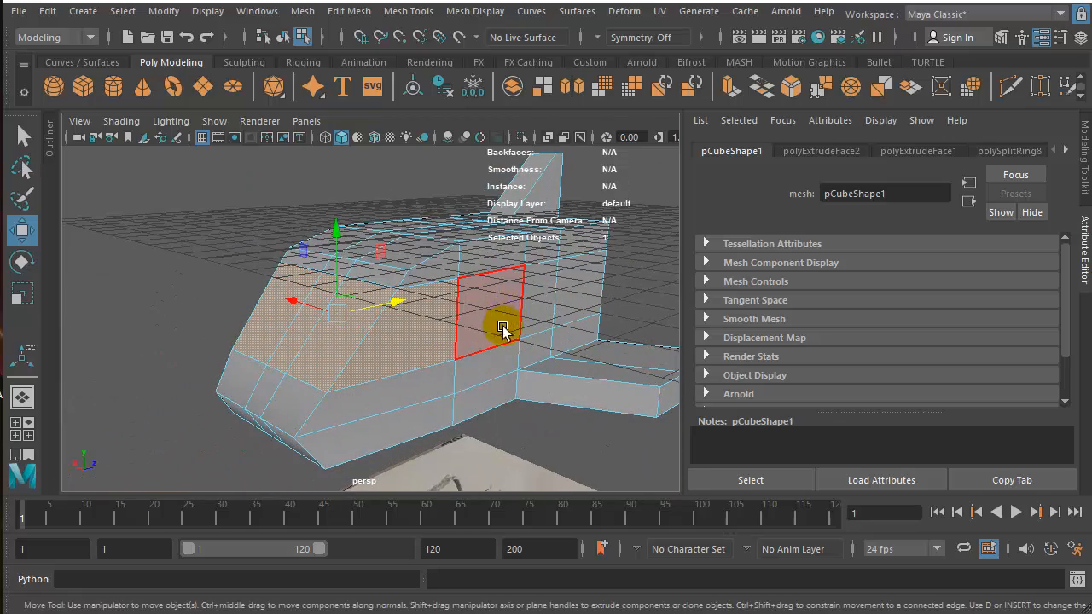
{"action": "key", "text": "ctrl+e"}
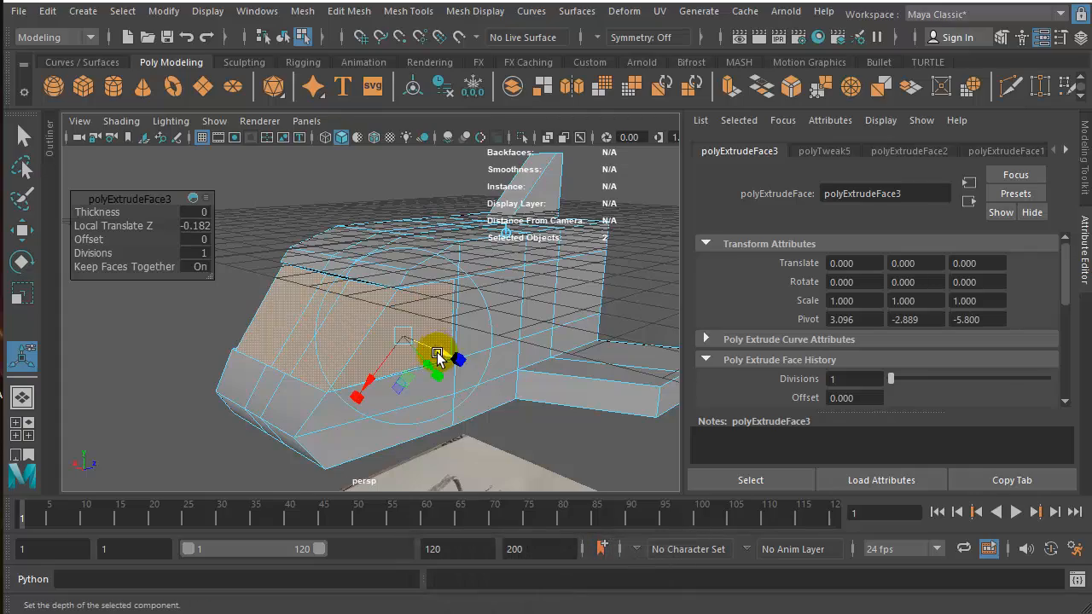
{"action": "left_click_drag", "start_coordinate": [421, 369], "coordinate": [451, 348], "text": "alt"}
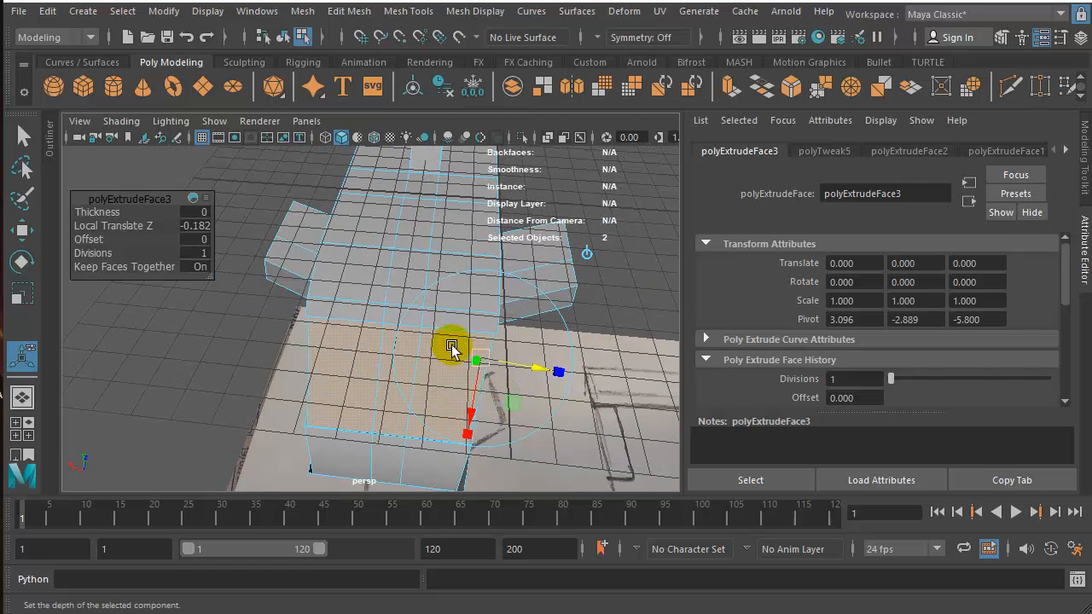
Return the spacecraft to object mode and turn on its smooth mesh preview
{"action": "left_click", "coordinate": [422, 279]}
{"action": "right_click_drag", "start_coordinate": [419, 275], "coordinate": [496, 246]}
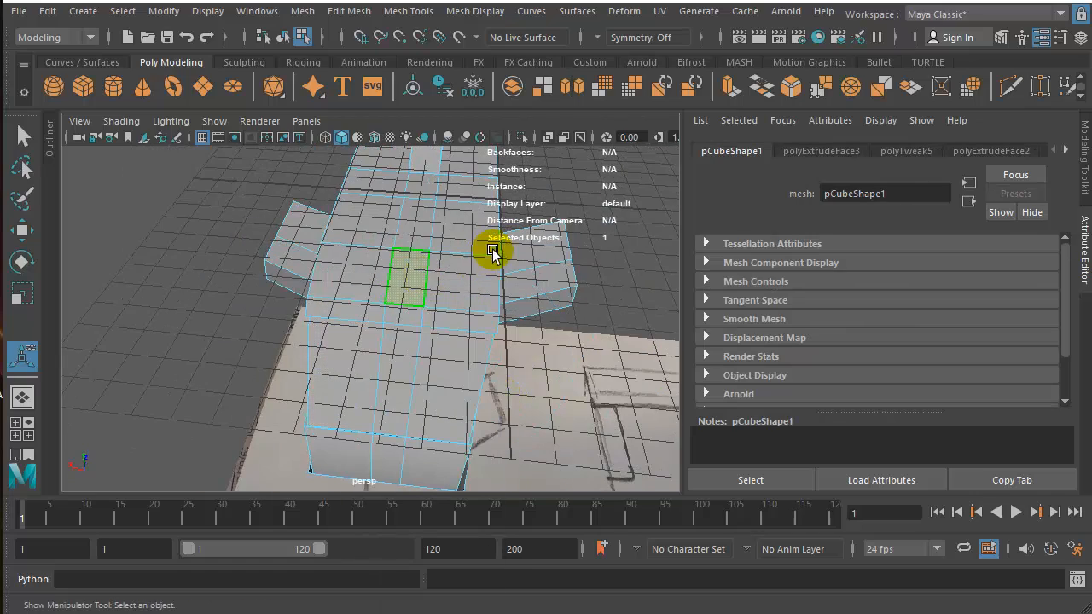
{"action": "left_click_drag", "start_coordinate": [406, 296], "coordinate": [477, 271], "text": "alt"}
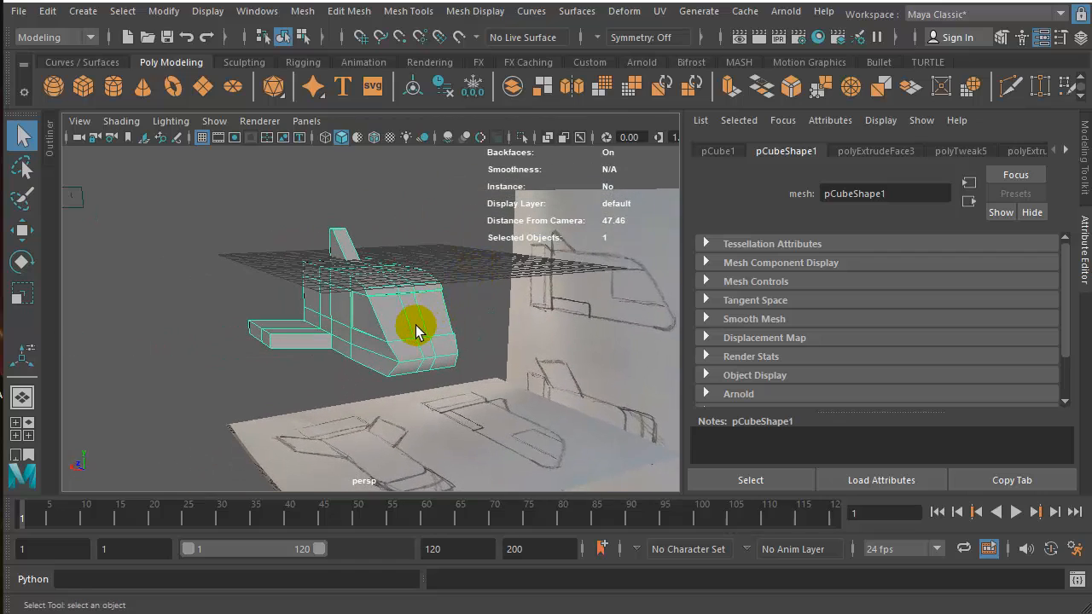
{"action": "key", "text": "3"}
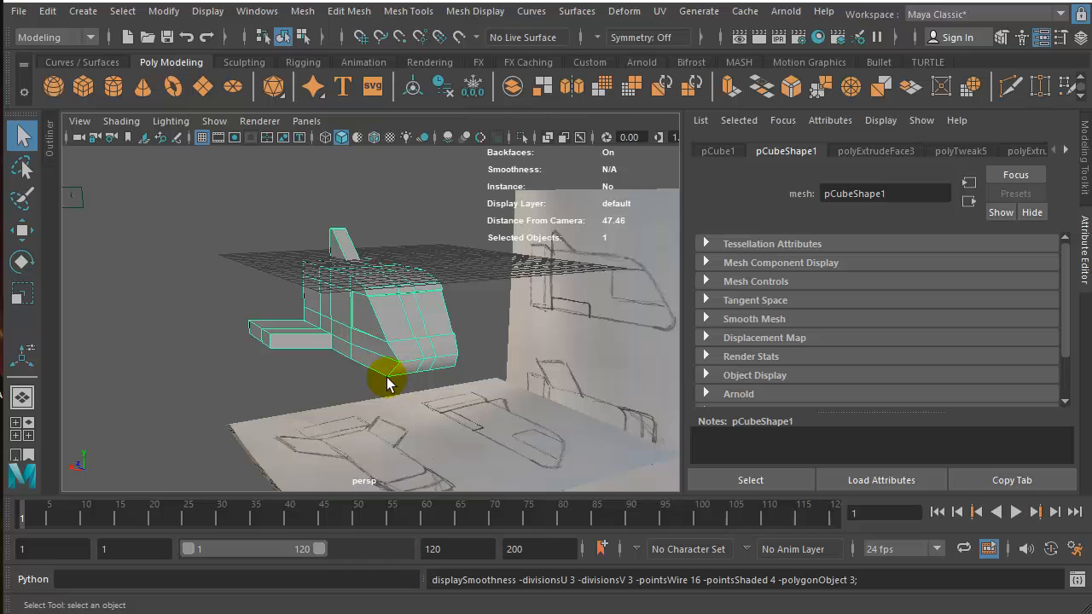
{"action": "key", "text": "3"}
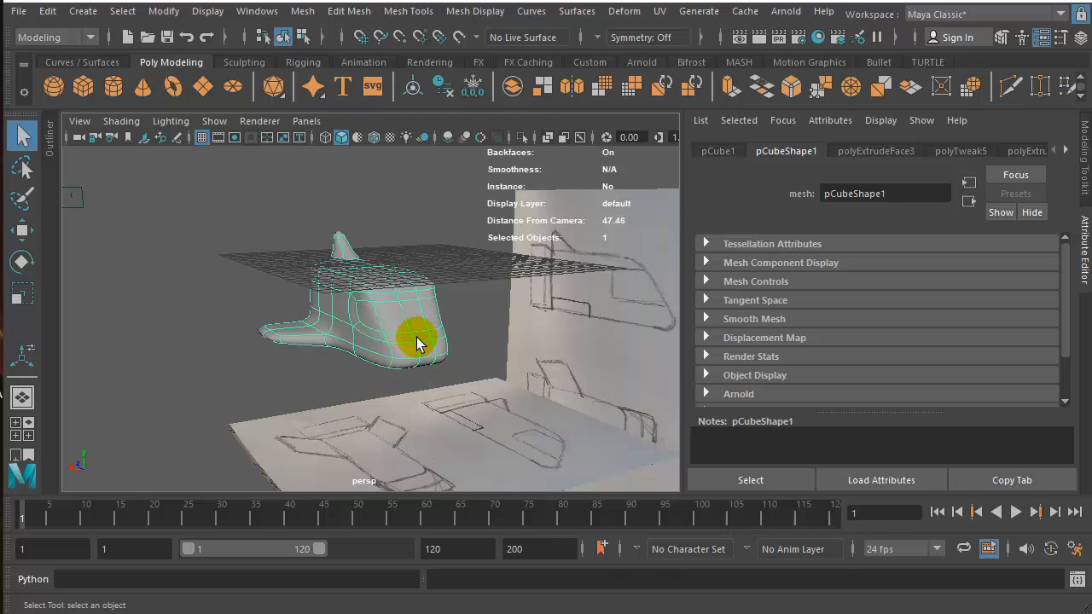
{"action": "scroll", "coordinate": [416, 340], "scroll_direction": "up", "scroll_amount": 5}
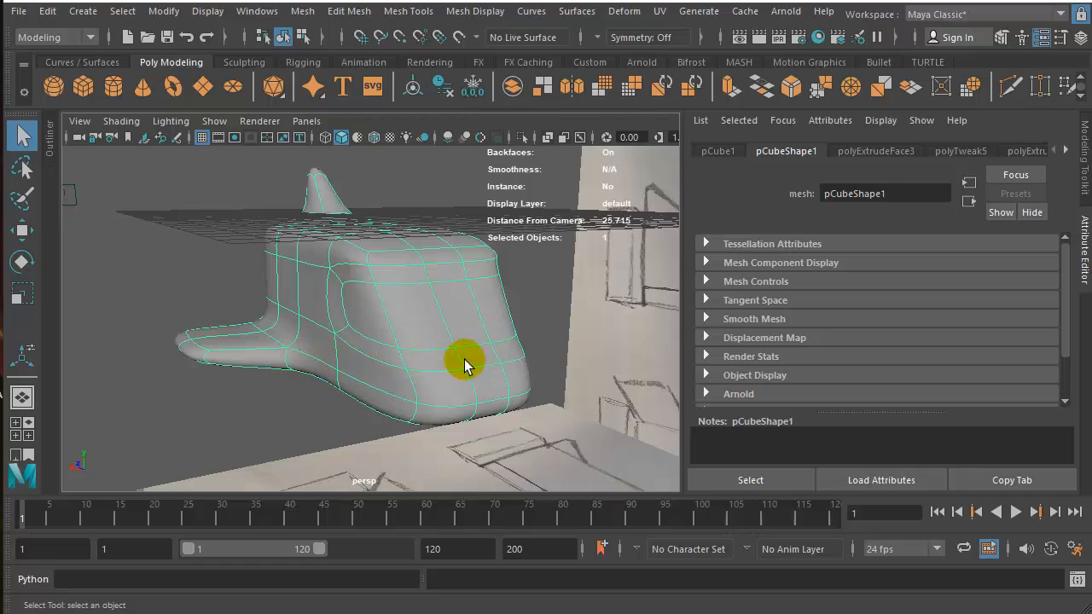
{"action": "left_click_drag", "start_coordinate": [464, 365], "coordinate": [419, 387], "text": "alt"}
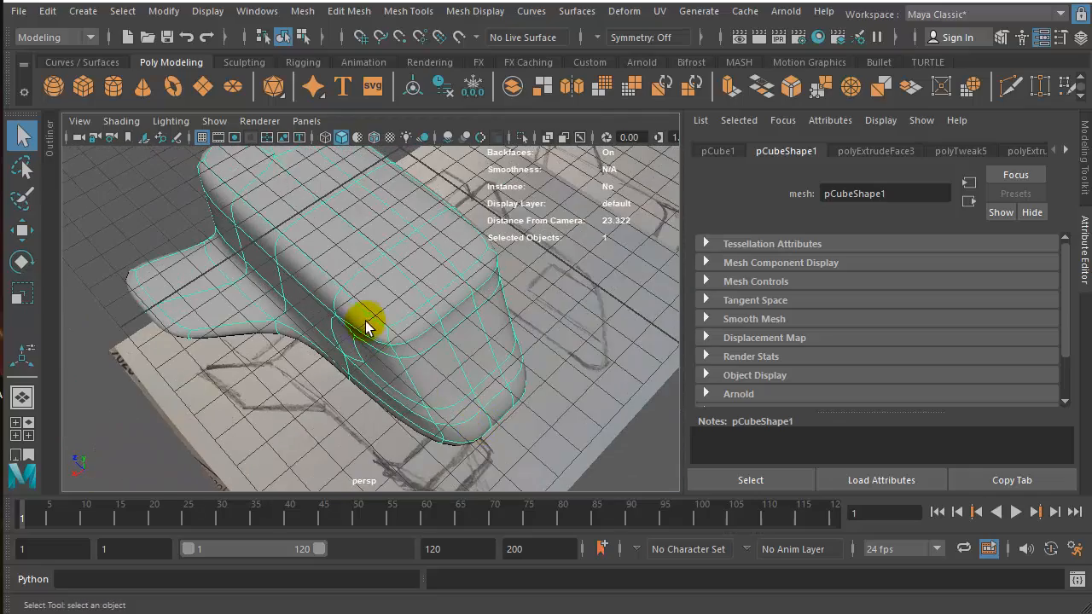
Select the long upper edges on both sides of the body and crease them by about 2.37 with the Crease Tool
{"action": "right_click_drag", "start_coordinate": [356, 314], "coordinate": [350, 282]}
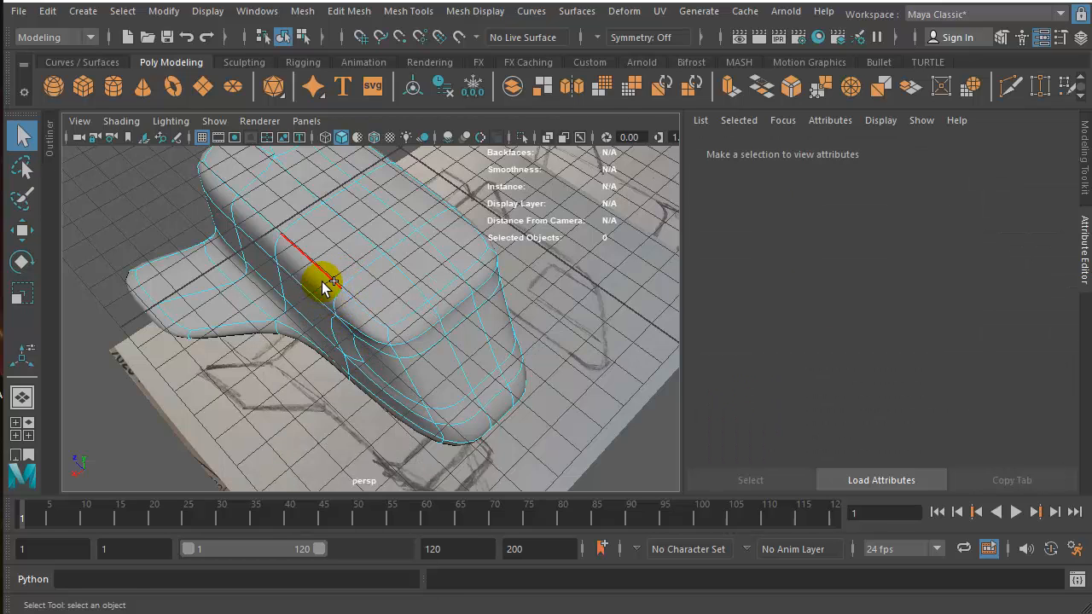
{"action": "left_click", "coordinate": [322, 282]}
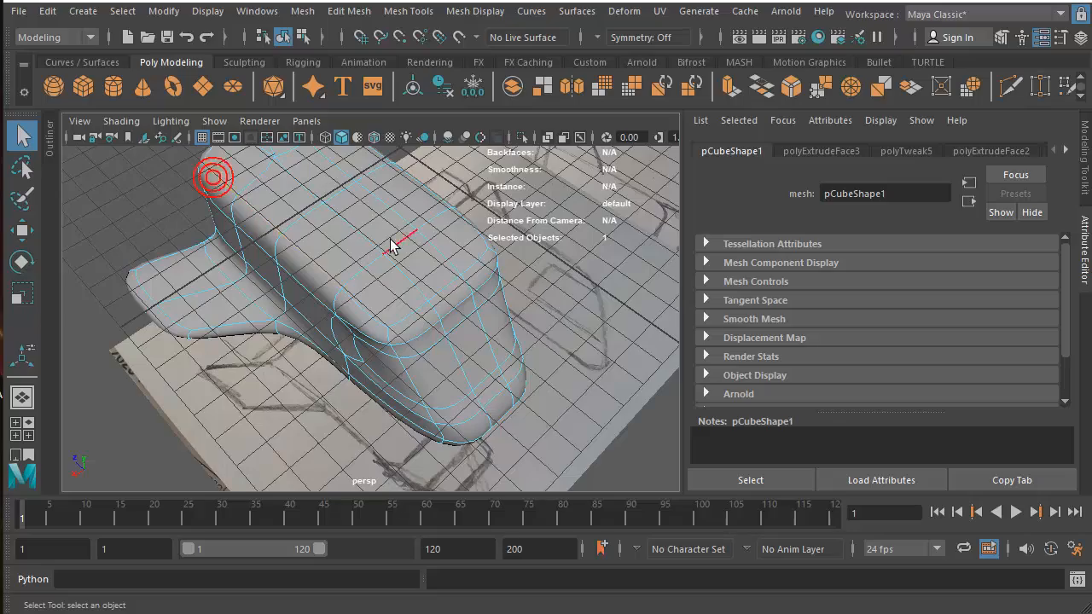
{"action": "mouse_move", "coordinate": [423, 265]}
{"action": "left_mouse_down", "text": "alt"}
{"action": "mouse_move", "coordinate": [293, 304]}
{"action": "mouse_move", "coordinate": [231, 251]}
{"action": "mouse_move", "coordinate": [379, 288]}
{"action": "left_mouse_up", "text": "alt"}
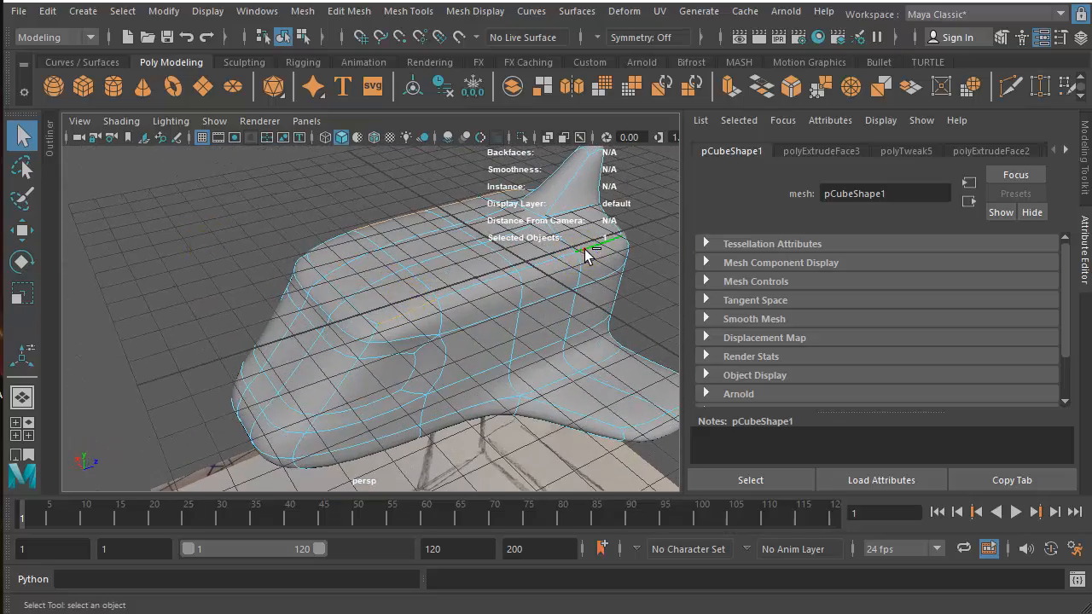
{"action": "left_click", "coordinate": [390, 293]}
{"action": "mouse_move", "coordinate": [370, 292]}
{"action": "left_mouse_down", "text": "alt"}
{"action": "mouse_move", "coordinate": [654, 276]}
{"action": "mouse_move", "coordinate": [657, 287]}
{"action": "mouse_move", "coordinate": [416, 117]}
{"action": "left_mouse_up", "text": "alt"}
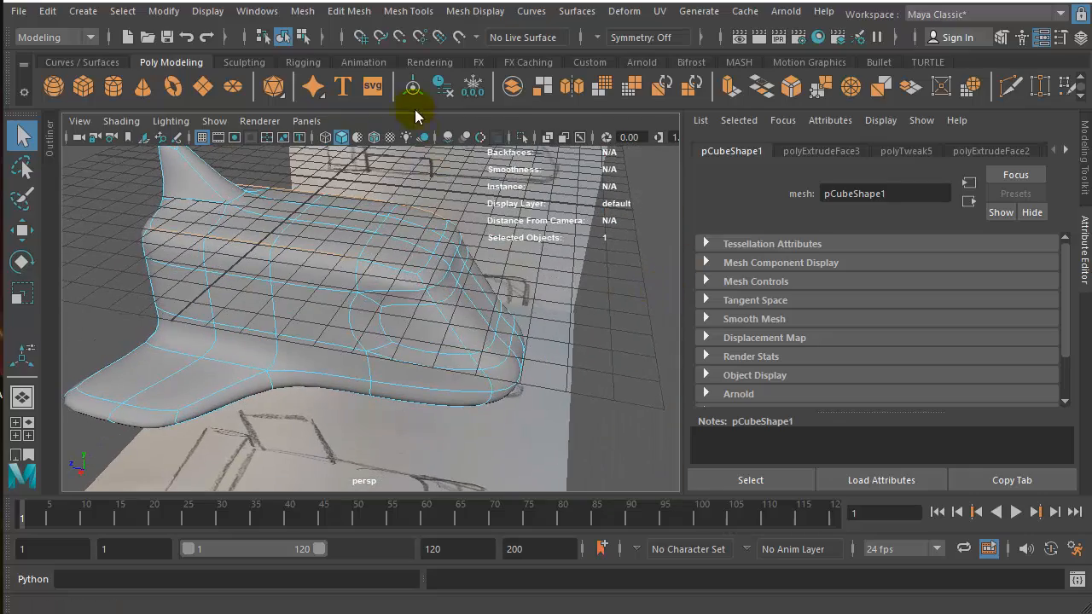
{"action": "left_click", "coordinate": [352, 12]}
{"action": "mouse_move", "coordinate": [410, 16]}
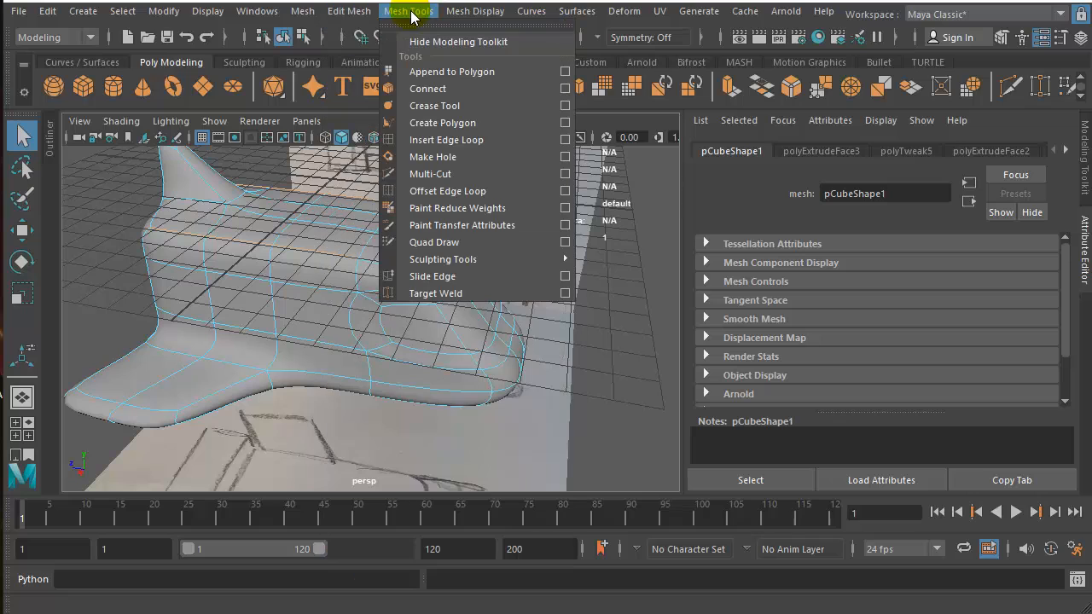
{"action": "left_click", "coordinate": [427, 105]}
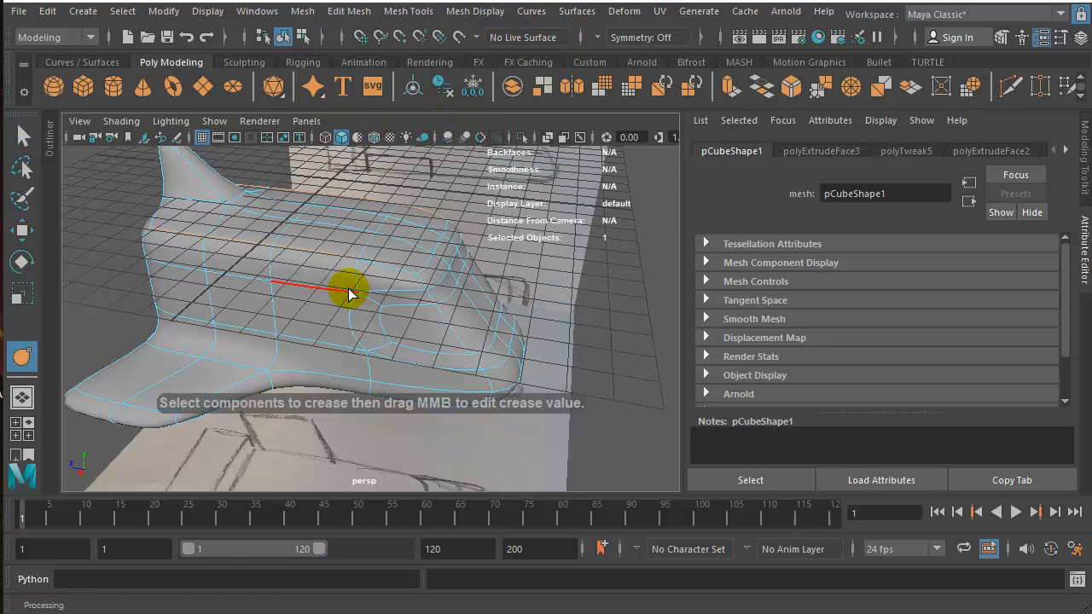
{"action": "middle_click_drag", "start_coordinate": [351, 289], "coordinate": [536, 271]}
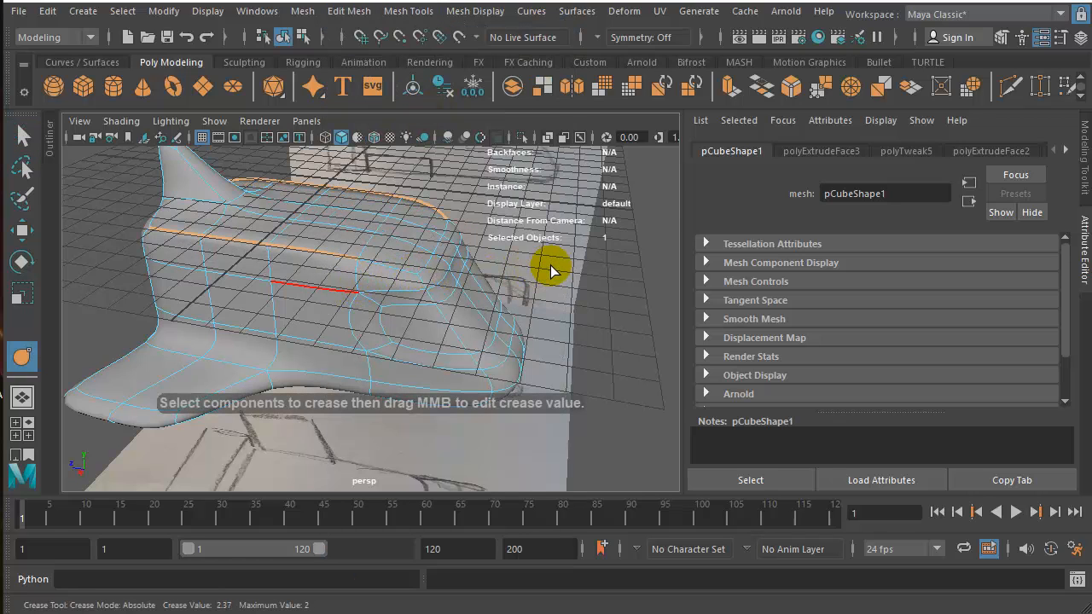
Crease the body's two rear vertical edges by about 3.22 and the rear top edge between them by about 0.67
{"action": "left_click_drag", "start_coordinate": [302, 349], "coordinate": [361, 333], "text": "alt"}
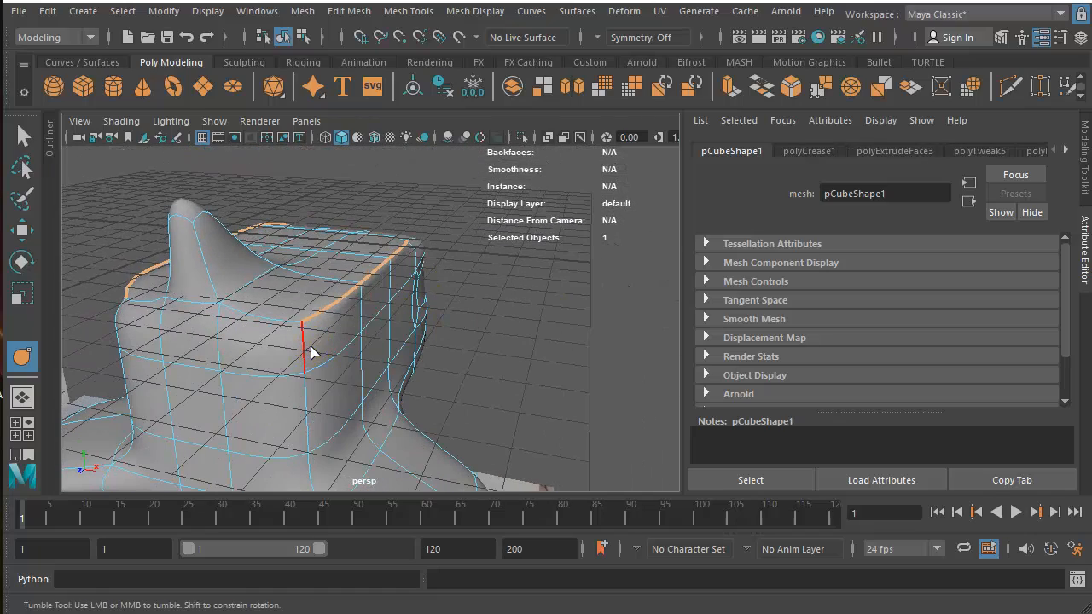
{"action": "mouse_move", "coordinate": [309, 364]}
{"action": "left_mouse_down"}
{"action": "mouse_move", "coordinate": [219, 366]}
{"action": "mouse_move", "coordinate": [120, 343]}
{"action": "left_mouse_up"}
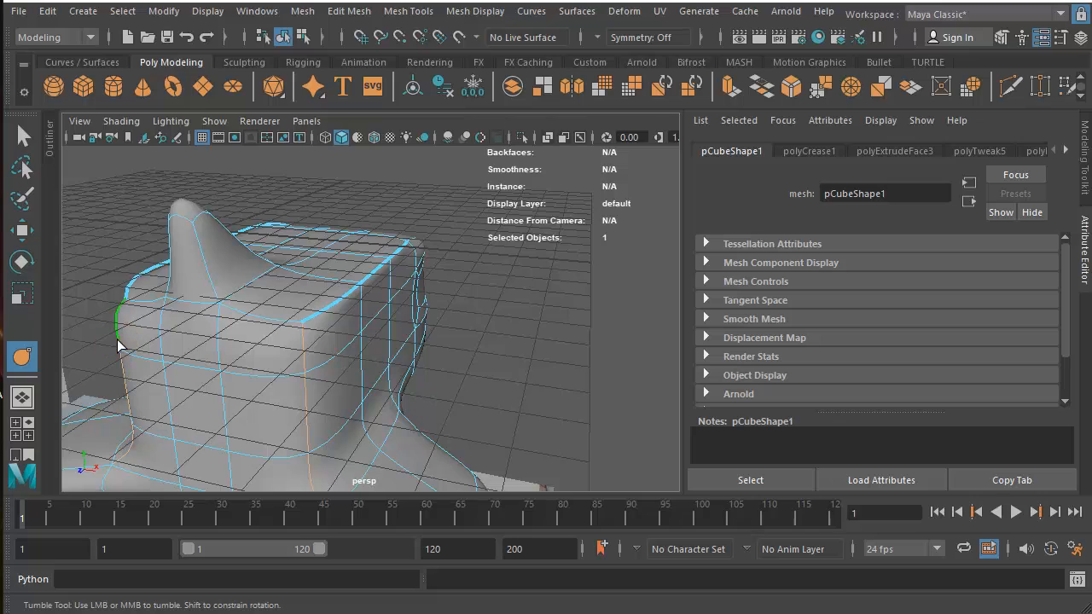
{"action": "middle_click_drag", "start_coordinate": [219, 365], "coordinate": [488, 325]}
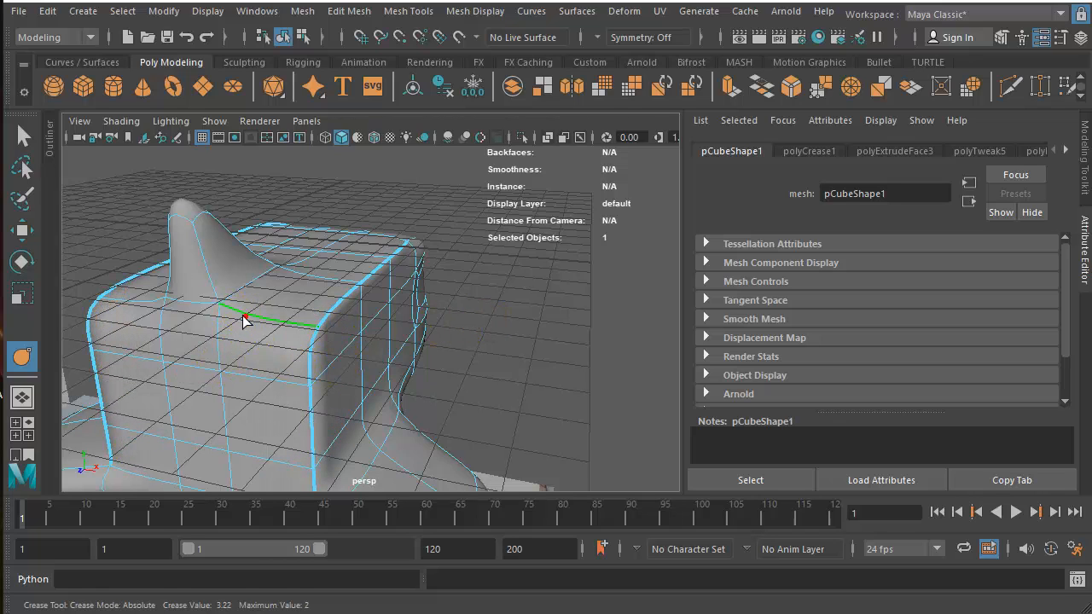
{"action": "middle_click_drag", "start_coordinate": [153, 310], "coordinate": [597, 313]}
{"action": "middle_click_drag", "start_coordinate": [406, 353], "coordinate": [309, 355]}
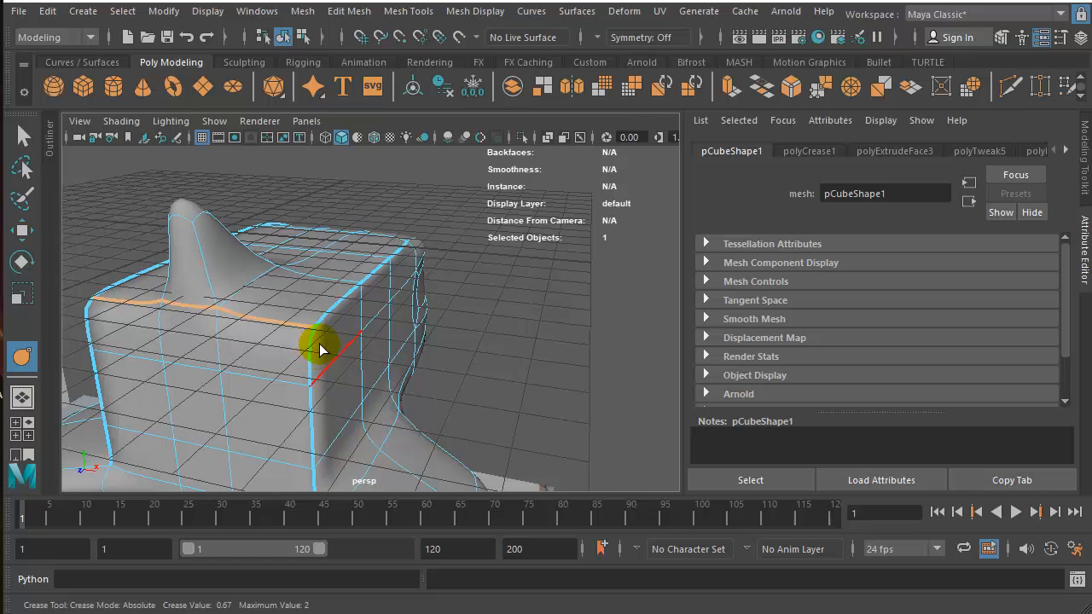
Crease the rear vertical edges of the tail fin together with its short rear top edge
{"action": "left_click_drag", "start_coordinate": [438, 363], "coordinate": [310, 393], "text": "alt"}
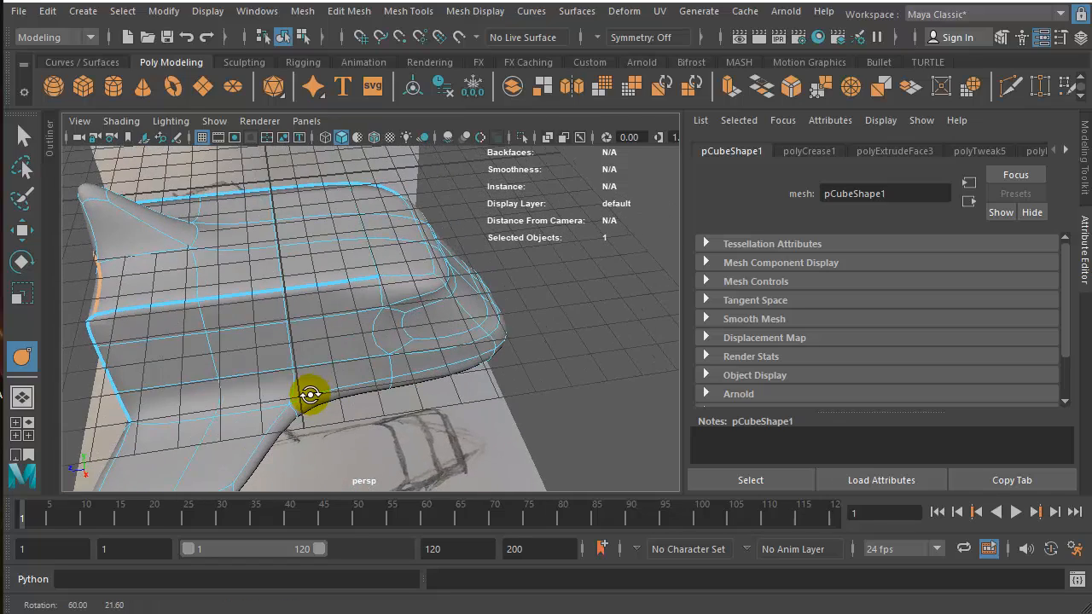
{"action": "left_click_drag", "start_coordinate": [120, 275], "coordinate": [86, 199], "text": "alt"}
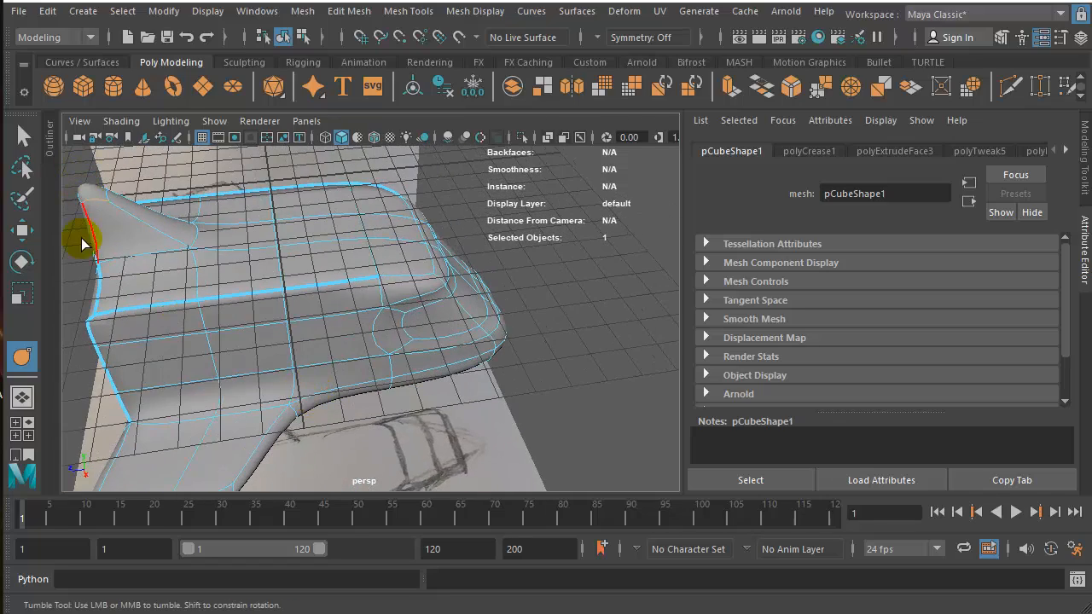
{"action": "left_click_drag", "start_coordinate": [123, 273], "coordinate": [451, 348], "text": "alt"}
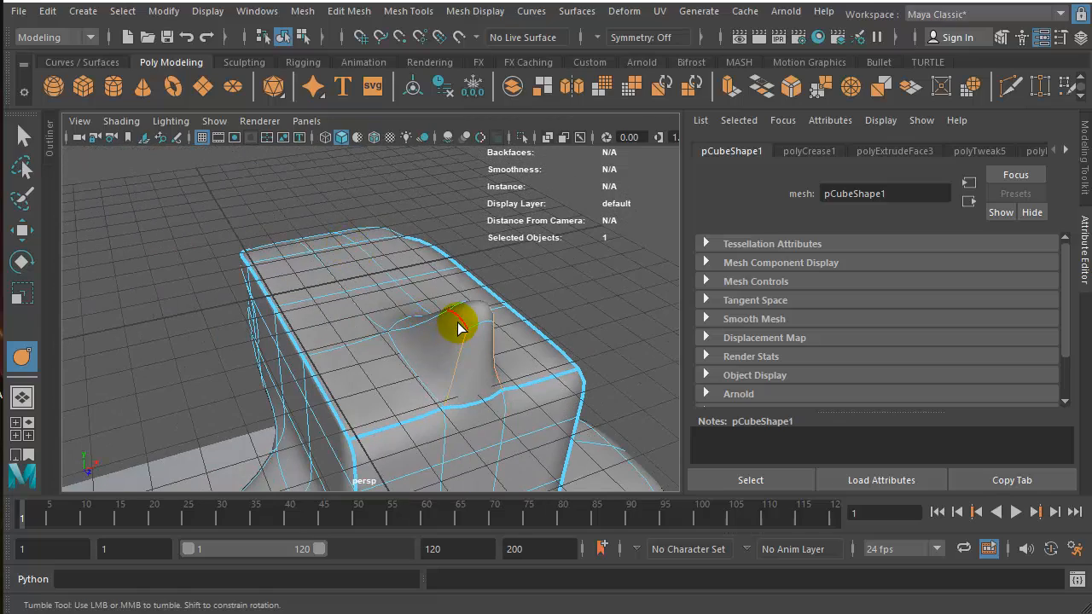
{"action": "middle_click_drag", "start_coordinate": [440, 356], "coordinate": [541, 365]}
Crease the inner edge loop of the recessed windshield around the nose by about 0.74
{"action": "left_click_drag", "start_coordinate": [541, 365], "coordinate": [185, 342], "text": "alt"}
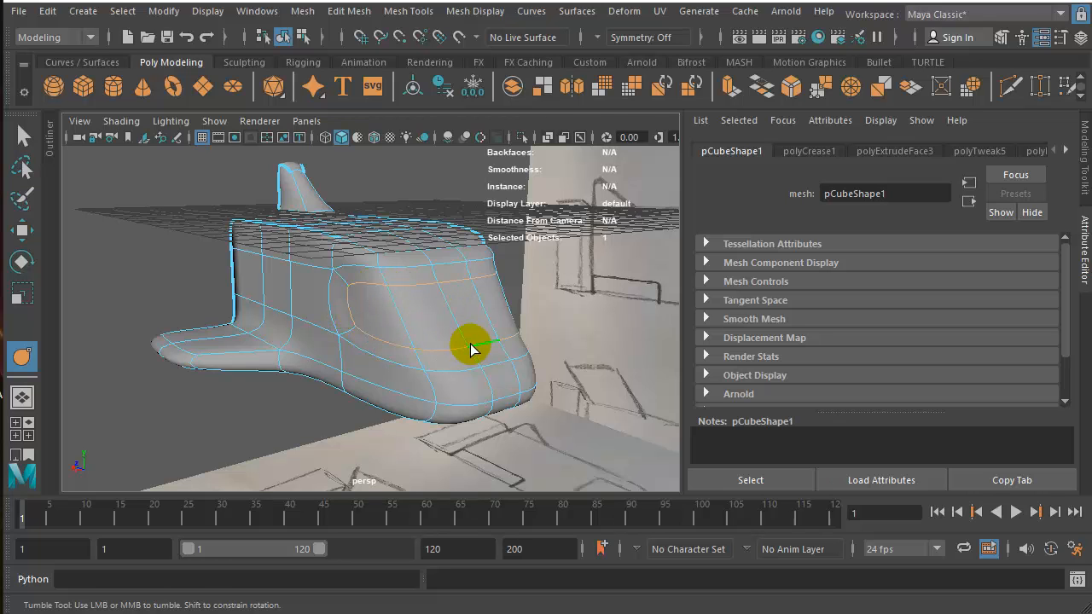
{"action": "left_click_drag", "start_coordinate": [473, 348], "coordinate": [324, 334], "text": "alt"}
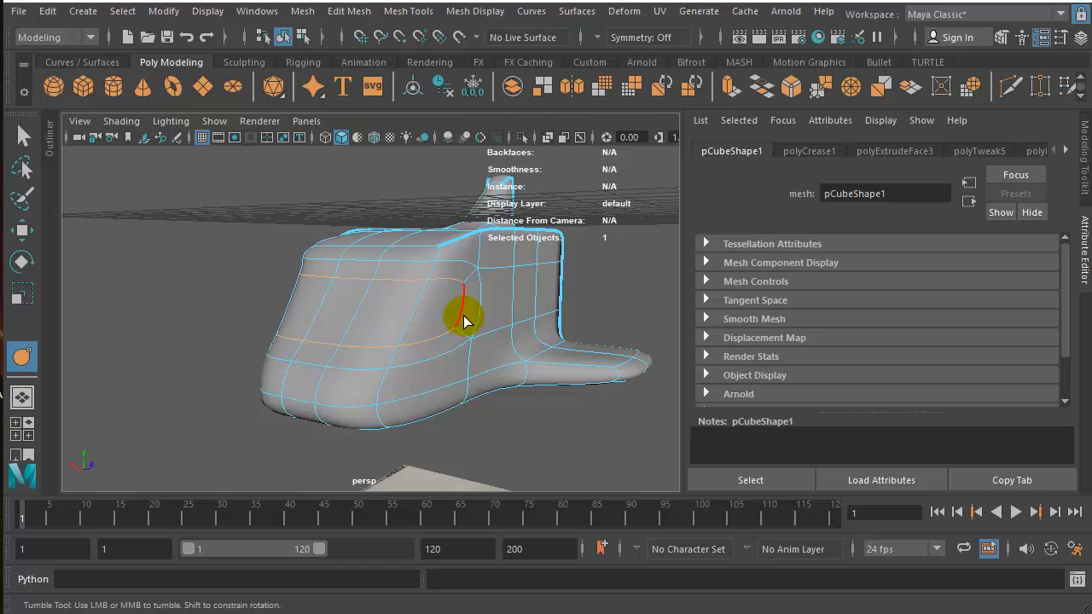
{"action": "middle_click_drag", "start_coordinate": [425, 329], "coordinate": [487, 308]}
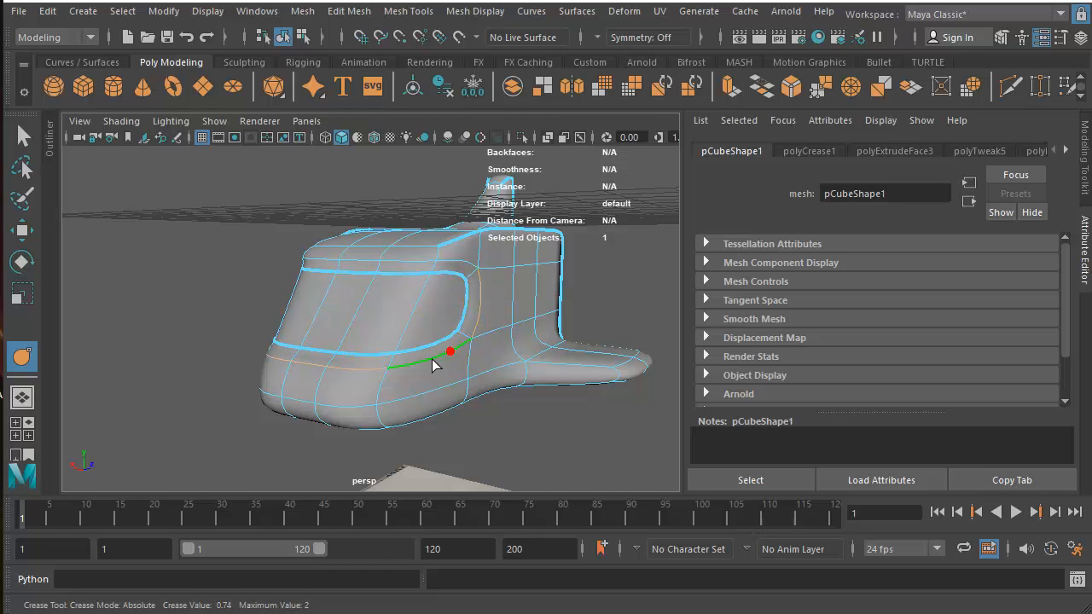
Crease the windshield's outer edge loop by about 1.19 and the short corner edges joining both loops by about 1.1
{"action": "left_click", "coordinate": [440, 286]}
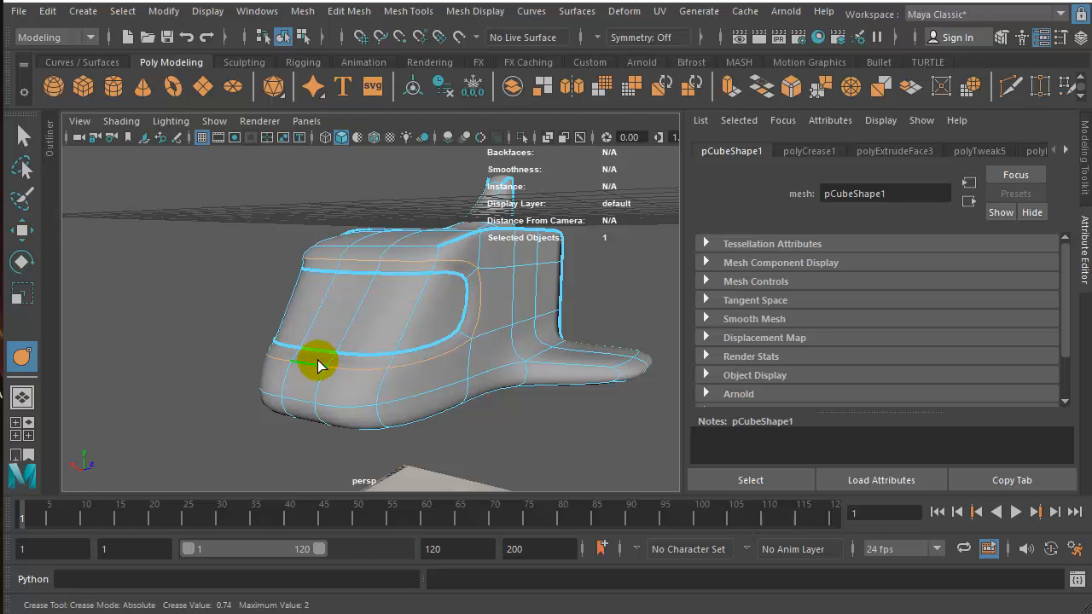
{"action": "left_click_drag", "start_coordinate": [317, 366], "coordinate": [395, 332], "text": "alt"}
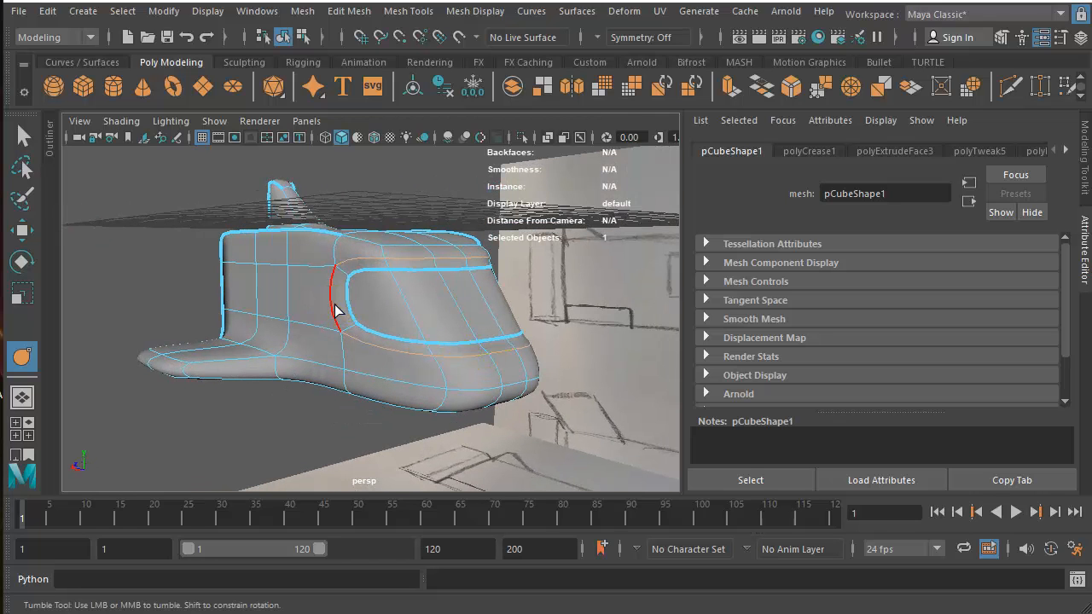
{"action": "left_click", "coordinate": [341, 335]}
{"action": "middle_click_drag", "start_coordinate": [341, 335], "coordinate": [396, 321]}
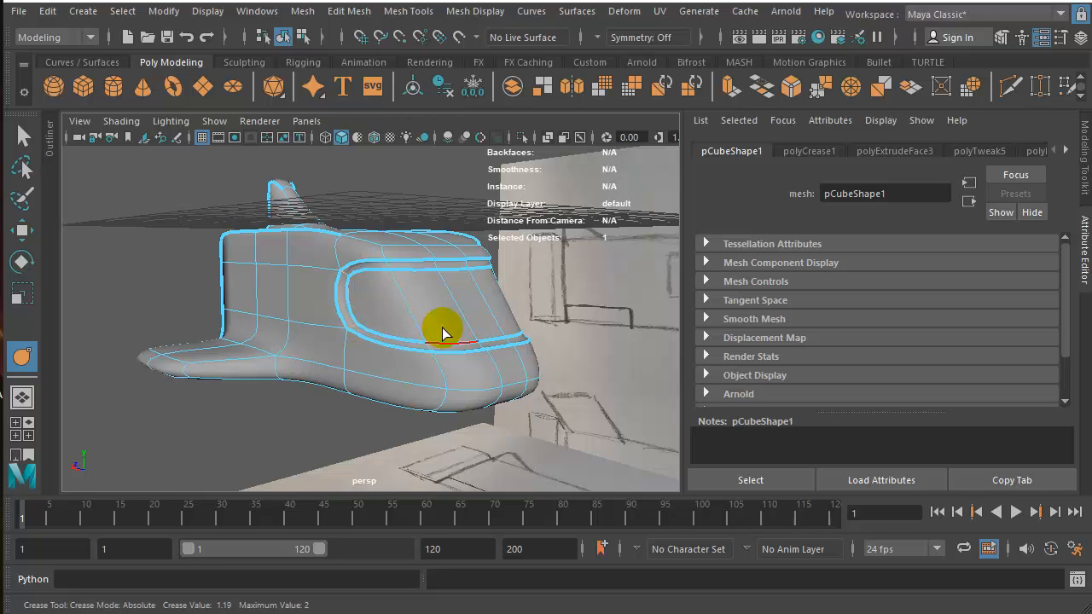
{"action": "left_click_drag", "start_coordinate": [443, 332], "coordinate": [412, 301], "text": "alt"}
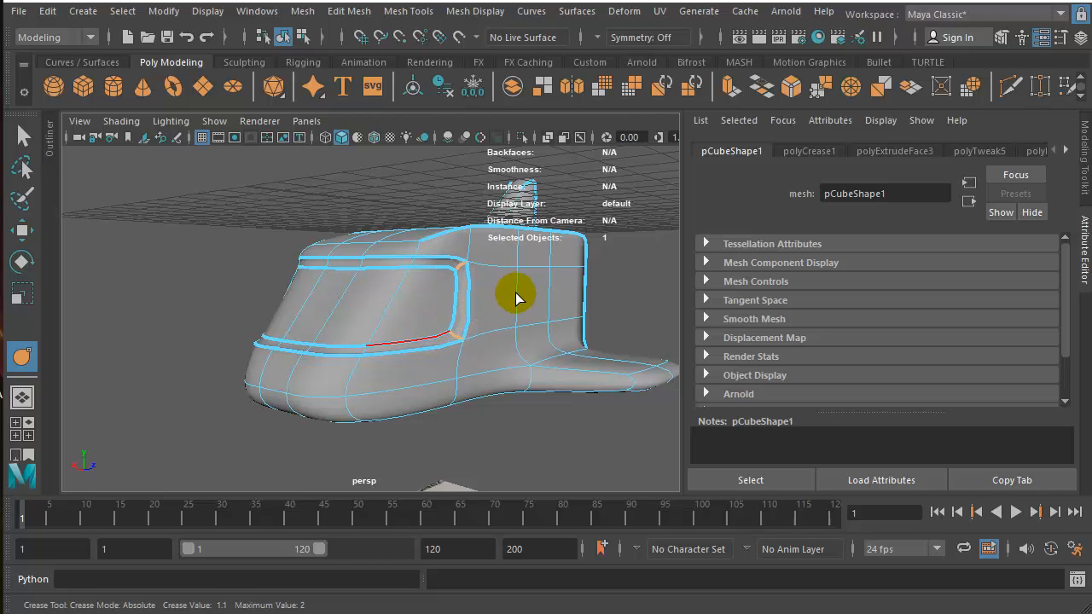
{"action": "left_click_drag", "start_coordinate": [397, 333], "coordinate": [551, 344], "text": "alt"}
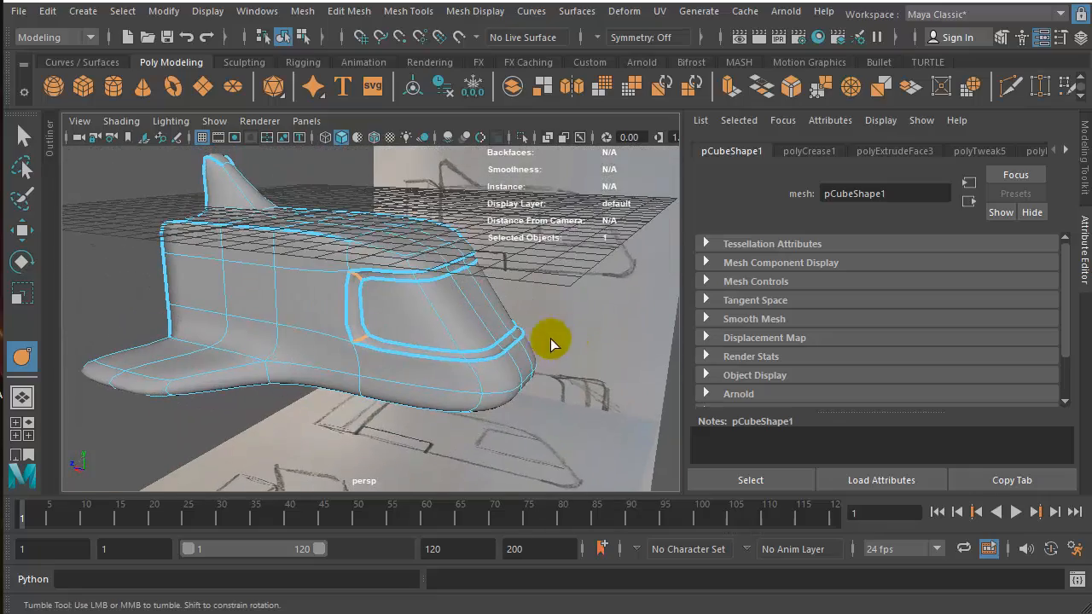
Crease the remaining front section of the body's upper side edge by about 2.06
{"action": "right_click_drag", "start_coordinate": [386, 341], "coordinate": [231, 308], "text": "alt"}
{"action": "left_click_drag", "start_coordinate": [232, 307], "coordinate": [339, 301], "text": "alt"}
{"action": "middle_click_drag", "start_coordinate": [395, 282], "coordinate": [572, 265]}
{"action": "left_click", "coordinate": [410, 390]}
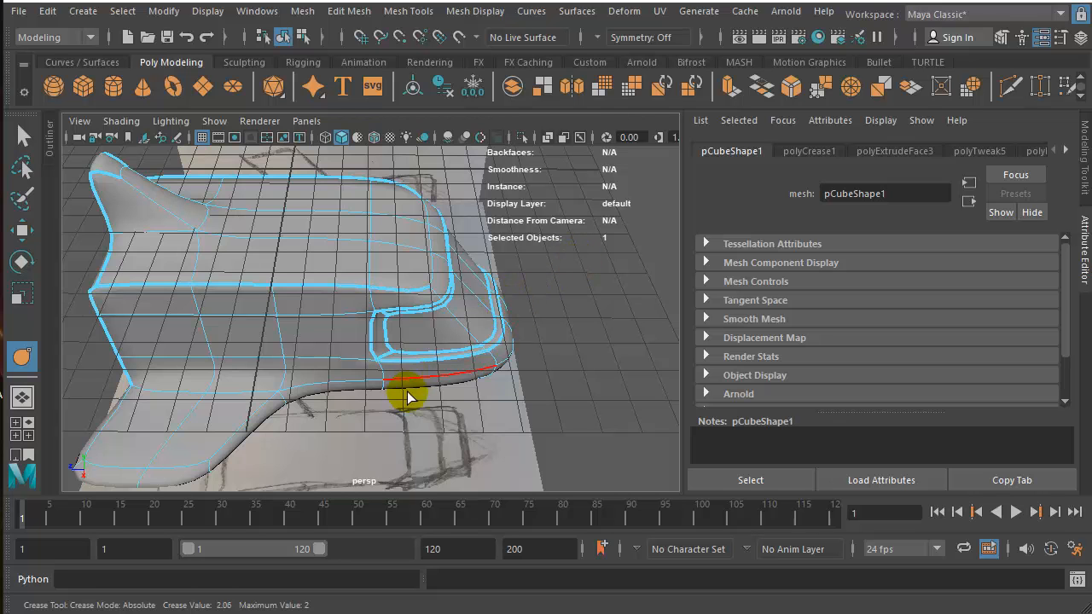
Create a polygon cylinder with radius about 3.3 and height about 2.3 beside the spacecraft, using 16 axis subdivisions
{"action": "left_click", "coordinate": [434, 346]}
{"action": "left_click", "coordinate": [439, 345]}
{"action": "left_click_drag", "start_coordinate": [439, 346], "coordinate": [390, 324], "text": "alt"}
{"action": "scroll", "coordinate": [390, 328], "scroll_direction": "down", "scroll_amount": 4}
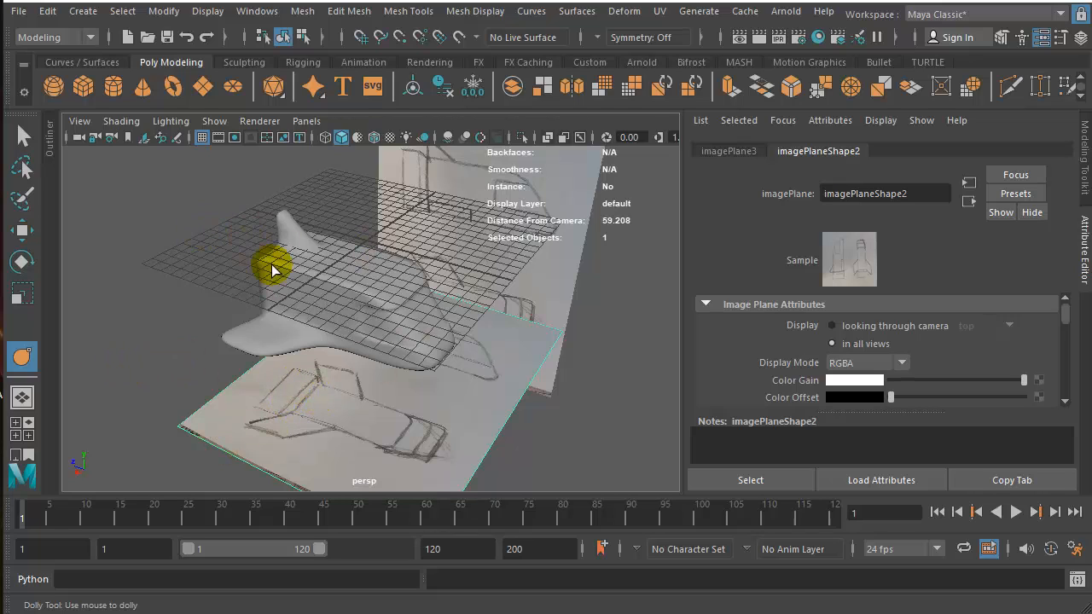
{"action": "left_click", "coordinate": [111, 89]}
{"action": "left_click_drag", "start_coordinate": [434, 291], "coordinate": [475, 259]}
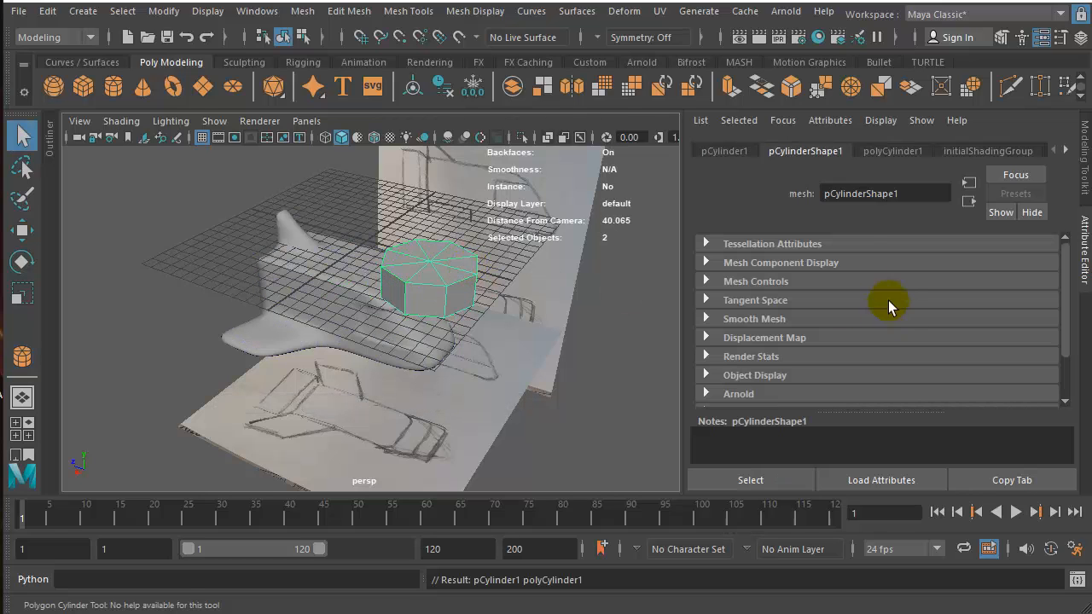
{"action": "left_click", "coordinate": [880, 154]}
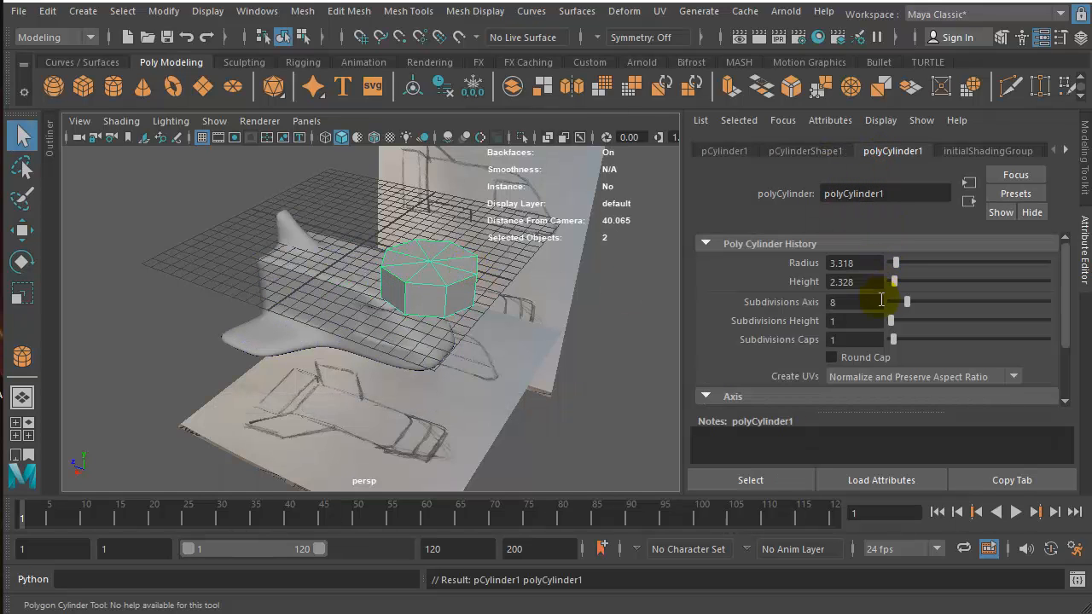
{"action": "left_click_drag", "start_coordinate": [897, 305], "coordinate": [933, 302]}
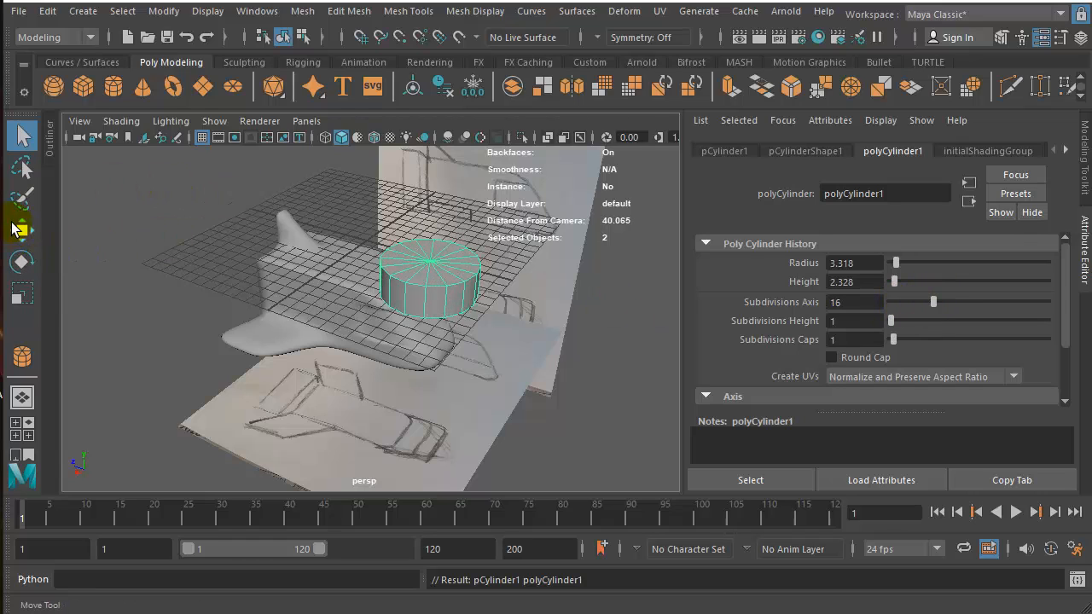
With the Rotate tool's step snap at Relative 15, rotate the cylinder -90 degrees about its X axis
{"action": "left_click", "coordinate": [17, 229]}
{"action": "left_click", "coordinate": [21, 260]}
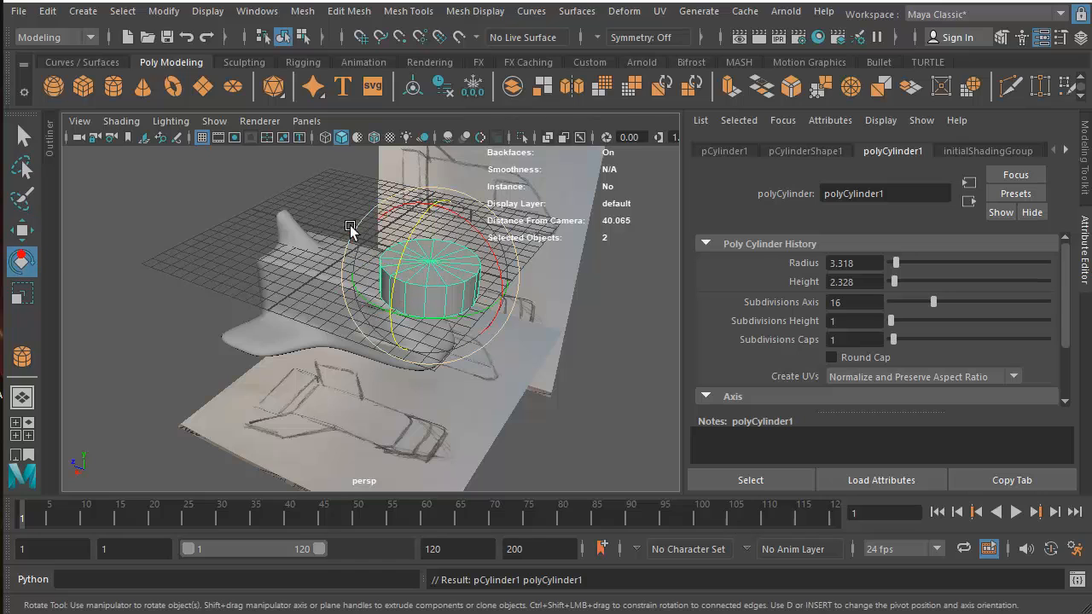
{"action": "left_click", "coordinate": [480, 229]}
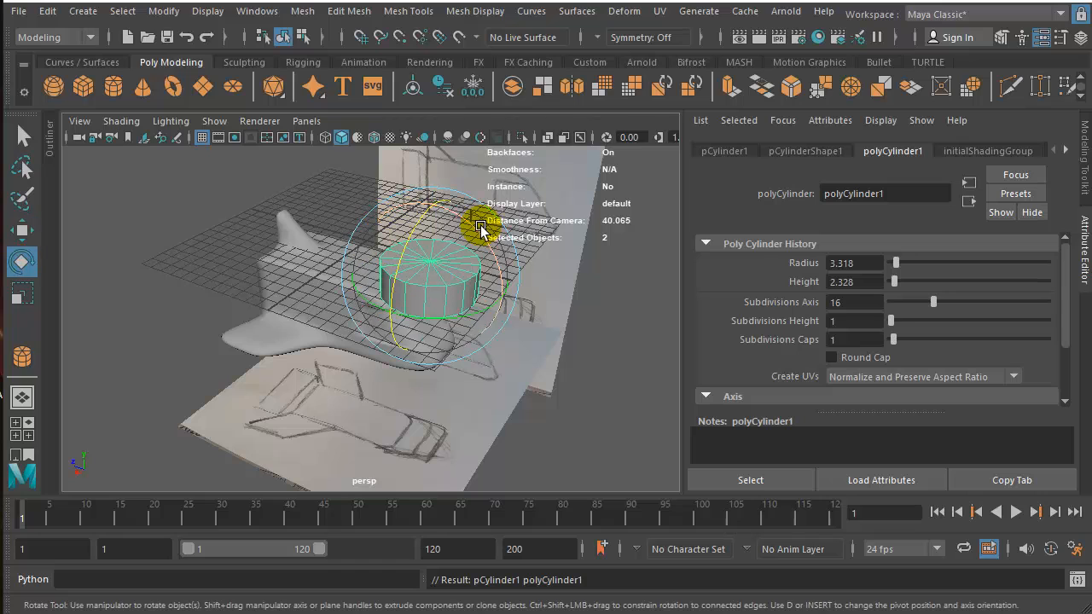
{"action": "double_click", "coordinate": [21, 260]}
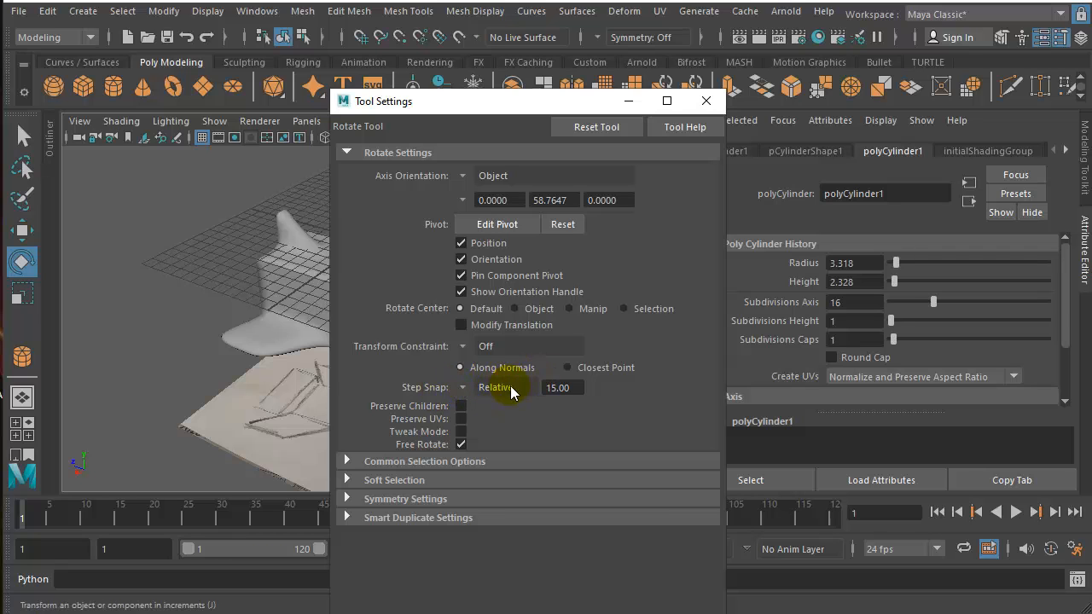
{"action": "left_click", "coordinate": [705, 100]}
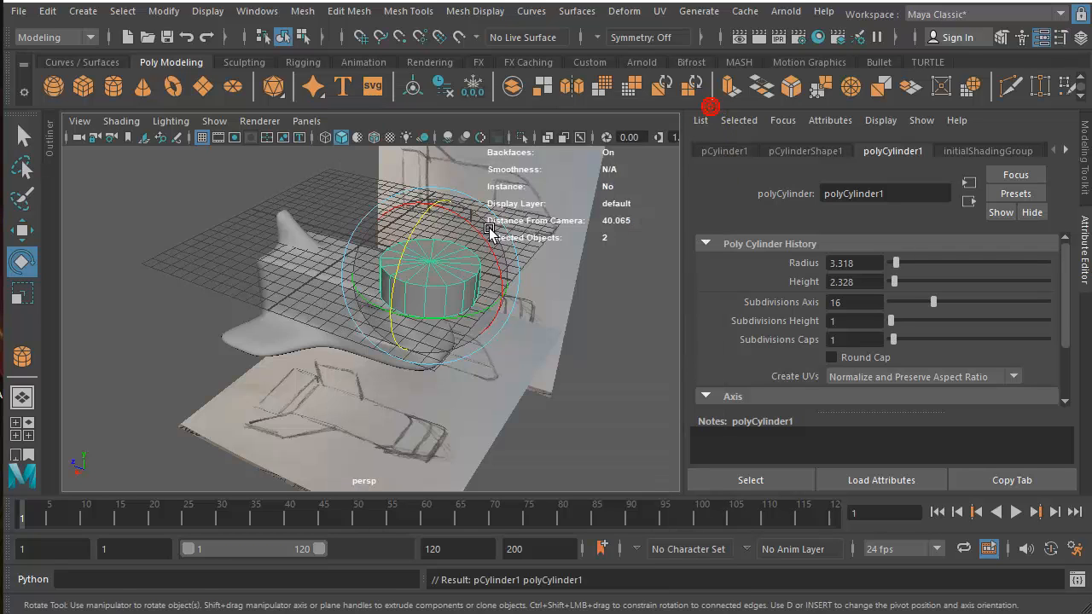
{"action": "left_click_drag", "start_coordinate": [484, 234], "coordinate": [509, 332]}
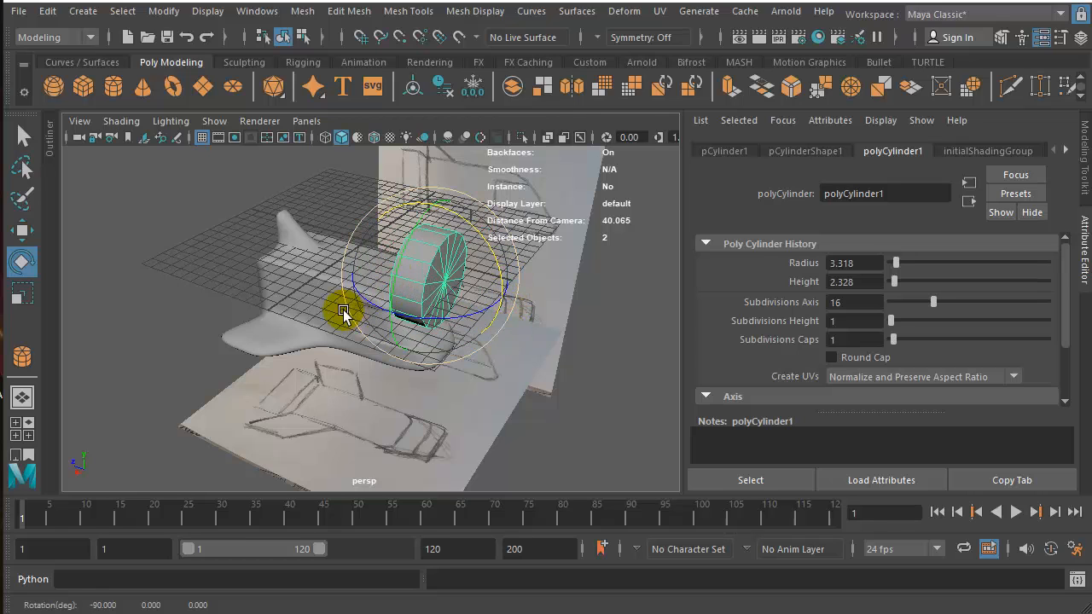
Move the cylinder back and down to the rear end of the body, with 2 height and 2 cap subdivisions
{"action": "left_click_drag", "start_coordinate": [341, 313], "coordinate": [410, 282], "text": "alt"}
{"action": "left_click", "coordinate": [20, 230]}
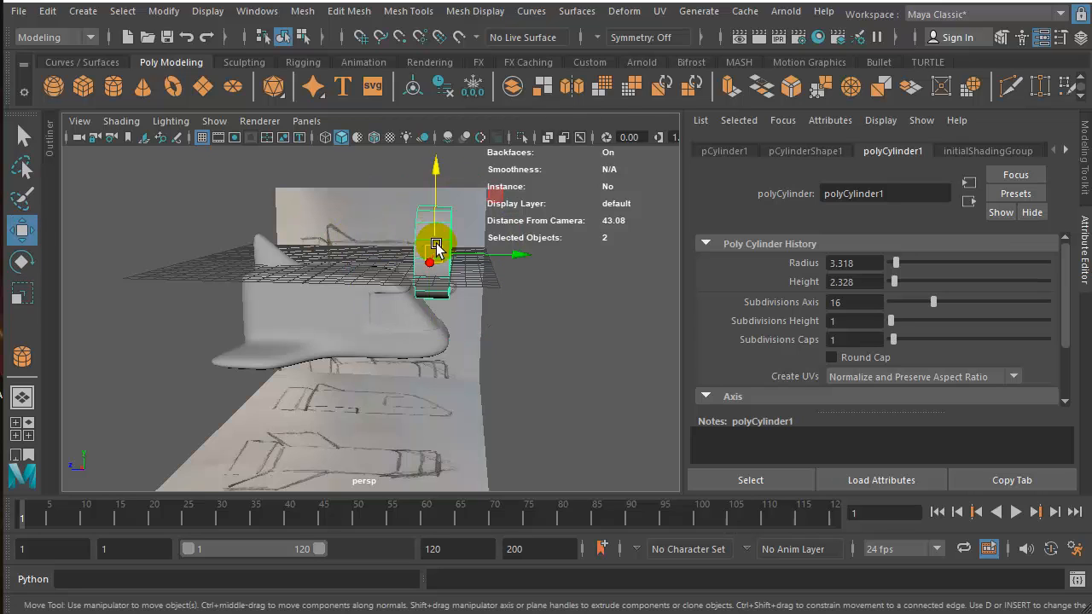
{"action": "left_click_drag", "start_coordinate": [517, 258], "coordinate": [294, 253]}
{"action": "left_click_drag", "start_coordinate": [230, 160], "coordinate": [219, 247]}
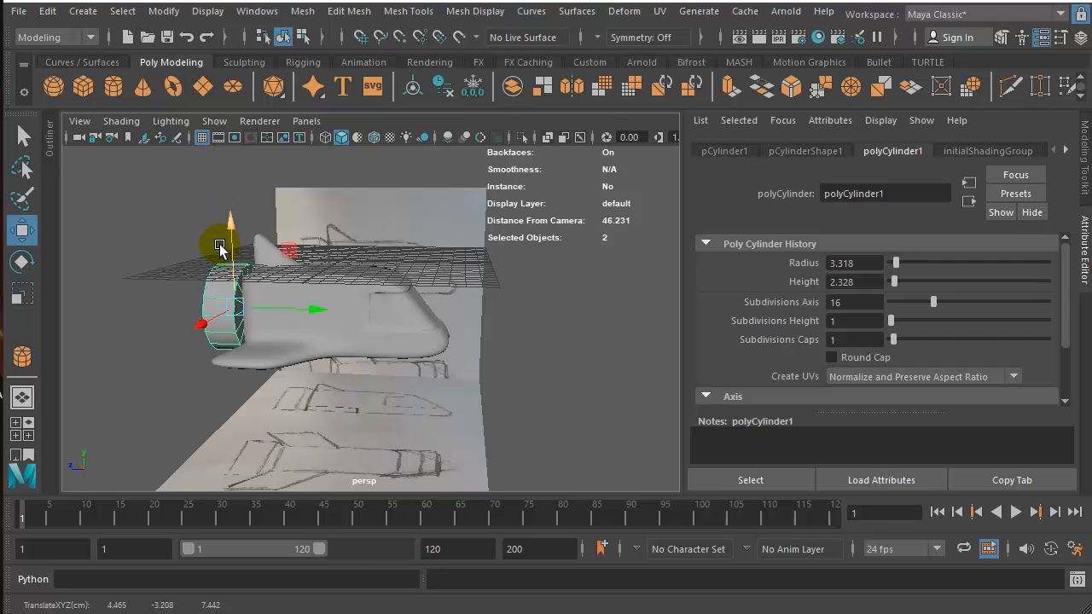
{"action": "left_click_drag", "start_coordinate": [197, 290], "coordinate": [261, 317], "text": "alt"}
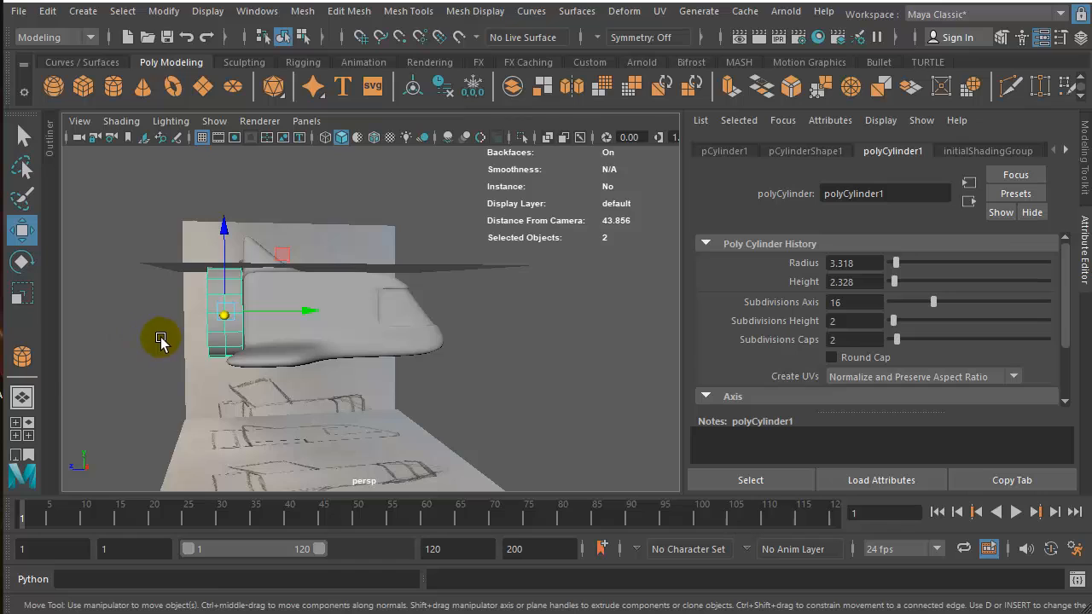
Scale the cylinder's front edge loop to about 0.68 and enlarge the inner edge loop of its rear cap
{"action": "scroll", "coordinate": [145, 343], "scroll_direction": "up", "scroll_amount": 3}
{"action": "left_click_drag", "start_coordinate": [139, 336], "coordinate": [168, 338], "text": "alt"}
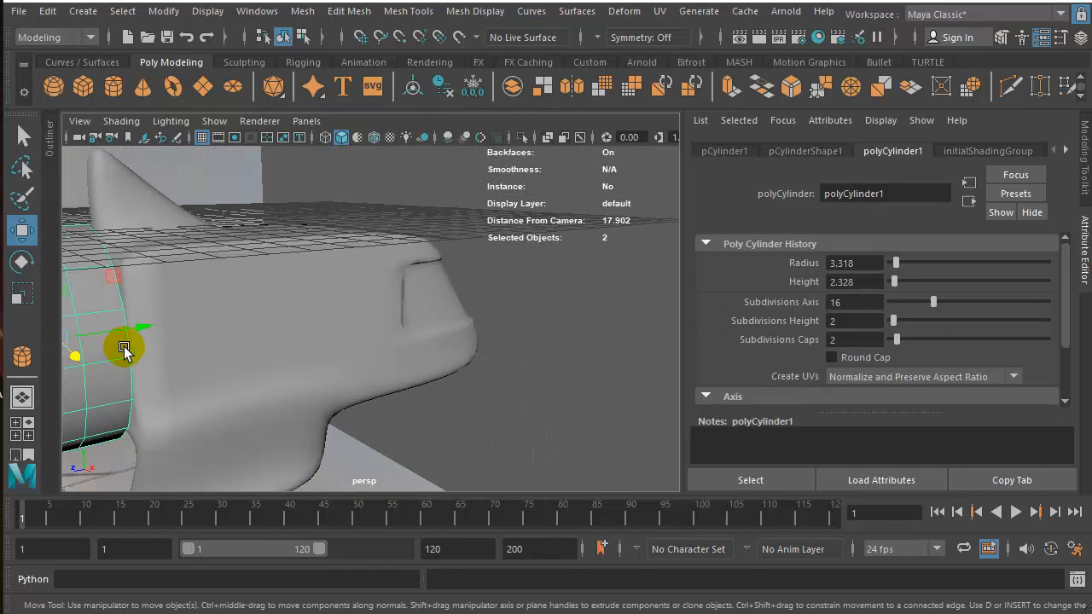
{"action": "middle_click_drag", "start_coordinate": [189, 342], "coordinate": [213, 336], "text": "alt"}
{"action": "left_click_drag", "start_coordinate": [212, 339], "coordinate": [310, 324], "text": "alt"}
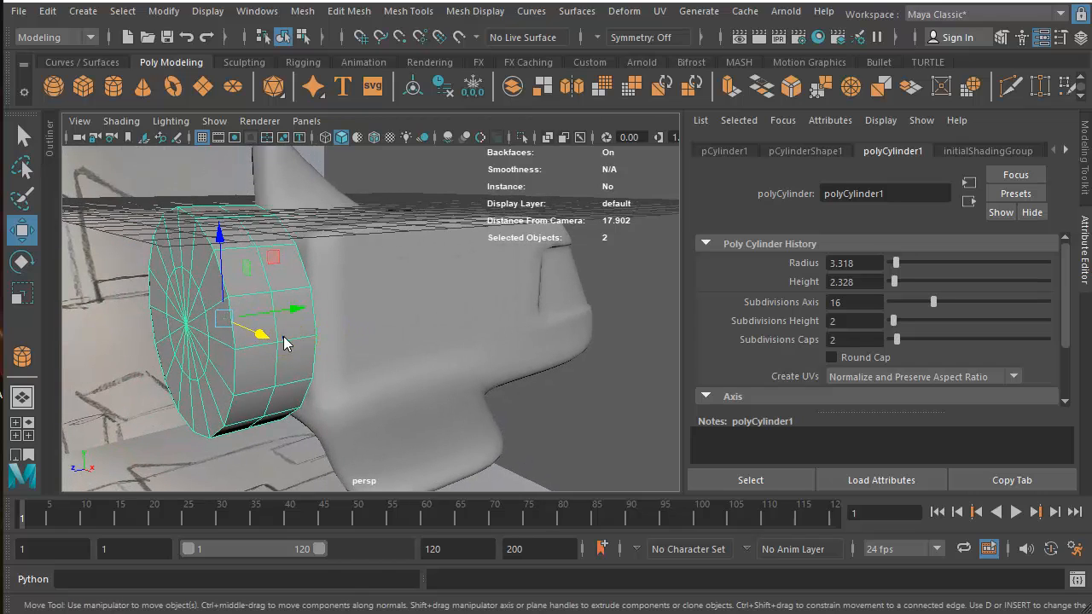
{"action": "right_click", "coordinate": [284, 337]}
{"action": "right_click", "coordinate": [310, 313]}
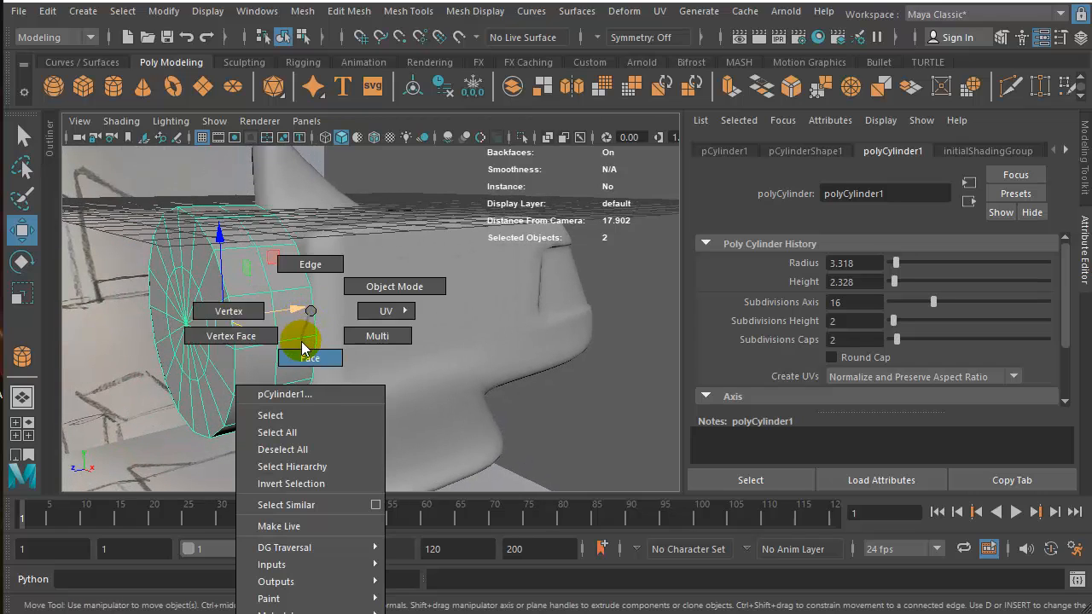
{"action": "right_click_drag", "start_coordinate": [301, 342], "coordinate": [309, 268]}
{"action": "double_click", "coordinate": [313, 314]}
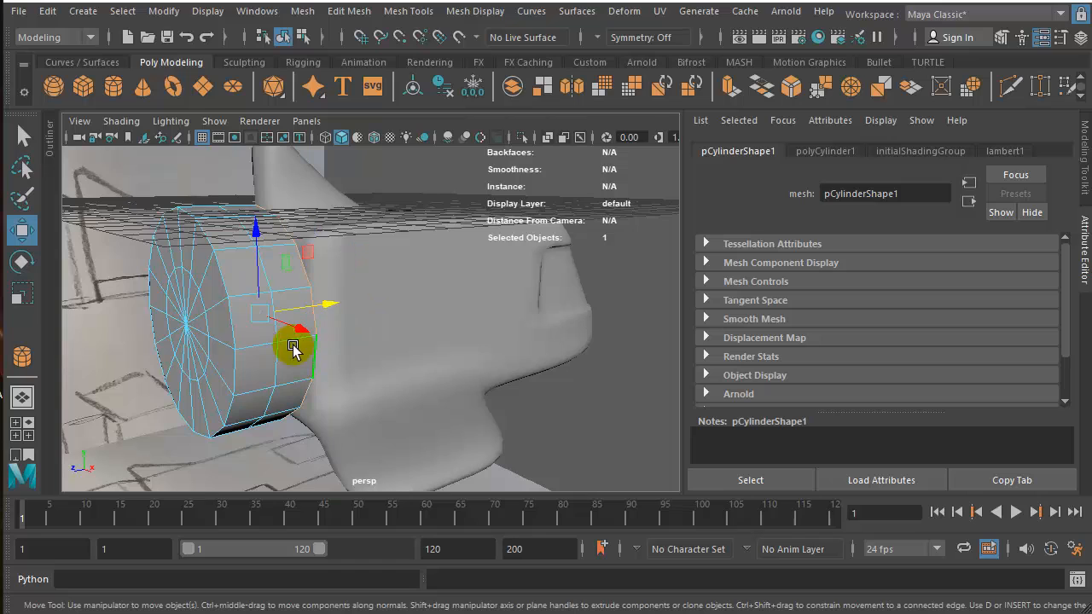
{"action": "left_click", "coordinate": [23, 291]}
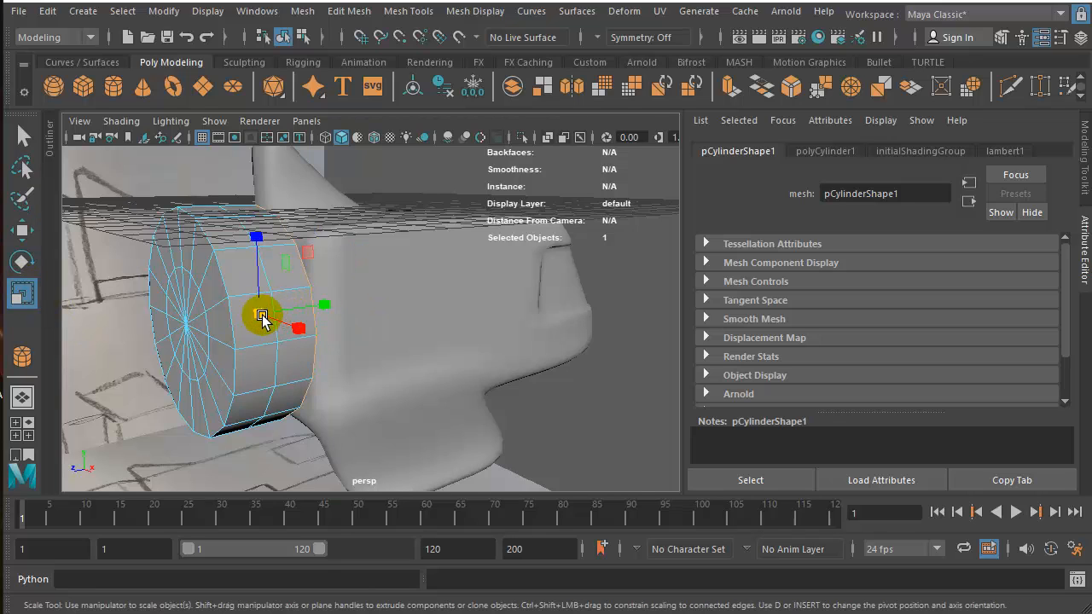
{"action": "left_click_drag", "start_coordinate": [262, 318], "coordinate": [232, 334]}
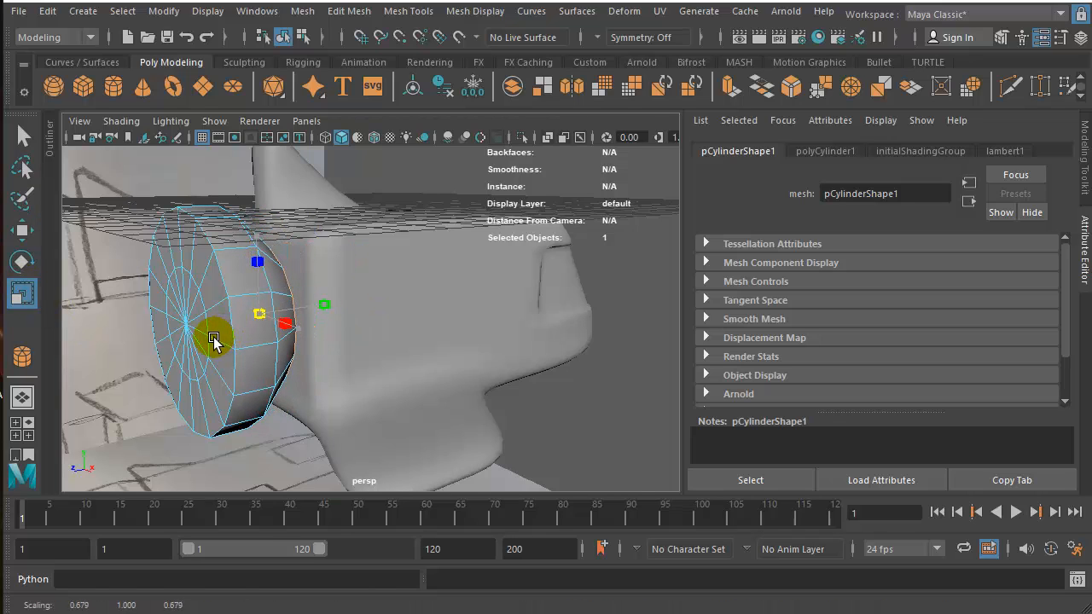
{"action": "left_click_drag", "start_coordinate": [290, 343], "coordinate": [337, 354], "text": "alt"}
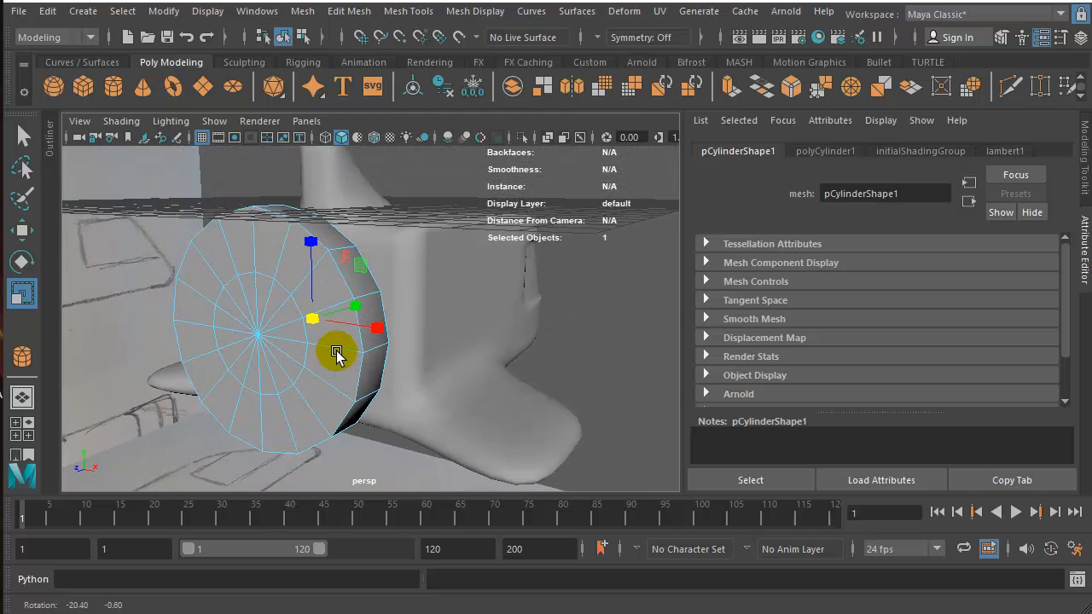
{"action": "left_click", "coordinate": [263, 339]}
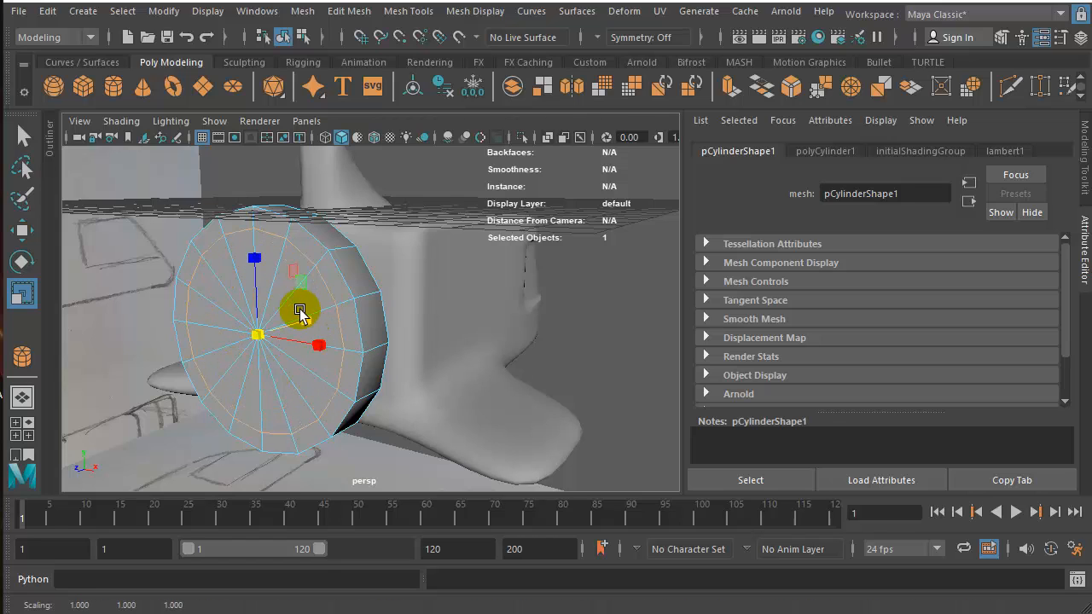
Select all the triangular faces inside the inner loop of the cylinder's rear cap and extrude them
{"action": "right_click_drag", "start_coordinate": [286, 362], "coordinate": [281, 408]}
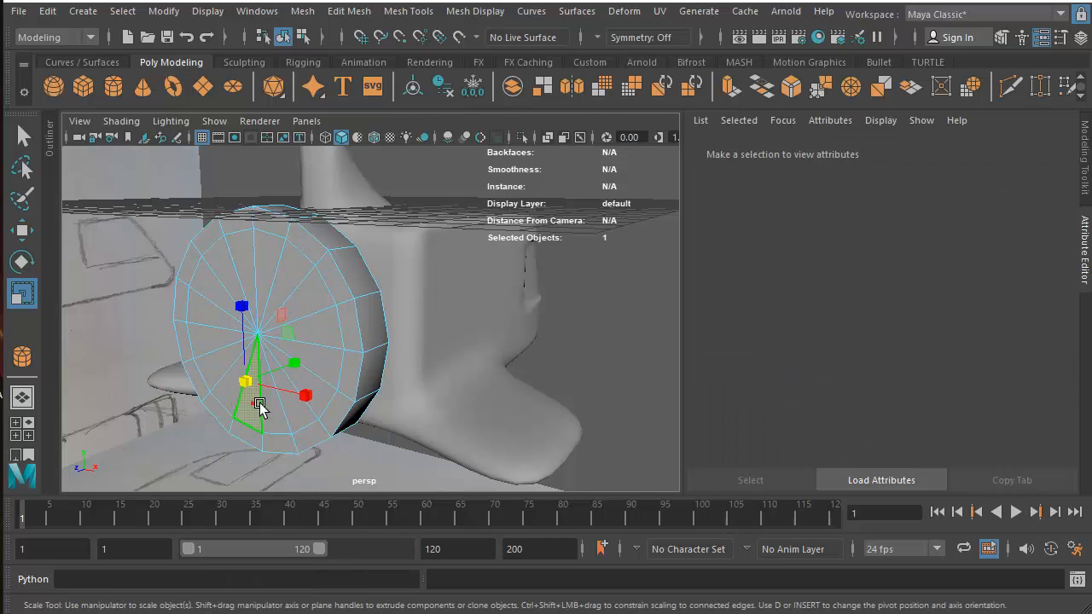
{"action": "left_click", "coordinate": [273, 412]}
{"action": "left_click", "coordinate": [274, 414], "text": "shift"}
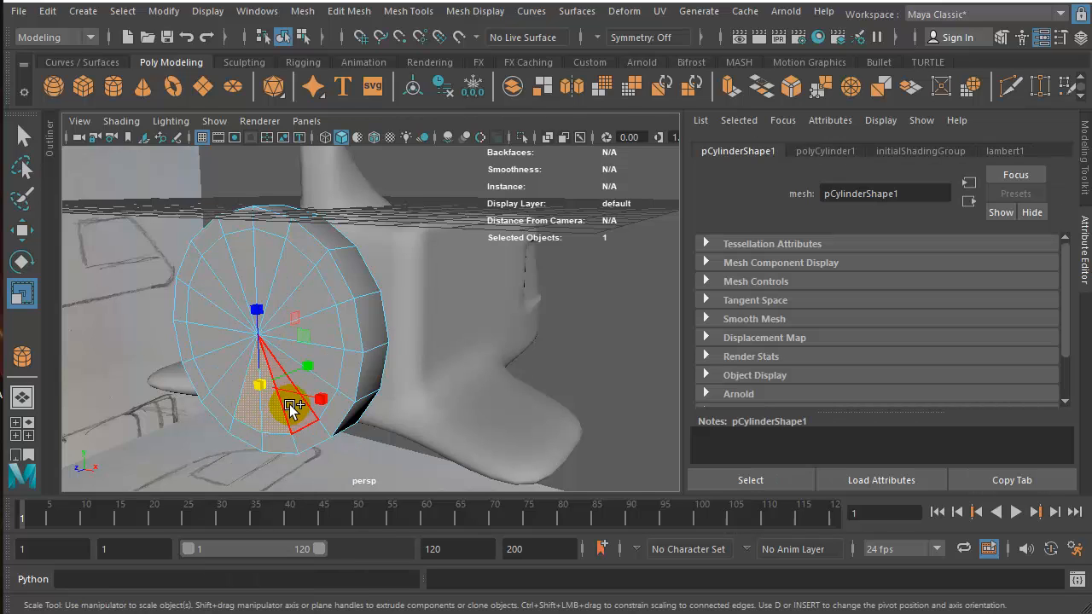
{"action": "left_click", "coordinate": [290, 406], "text": "shift"}
{"action": "left_click", "coordinate": [226, 387], "text": "shift"}
{"action": "left_click", "coordinate": [217, 369], "text": "shift"}
{"action": "left_click", "coordinate": [213, 344], "text": "shift"}
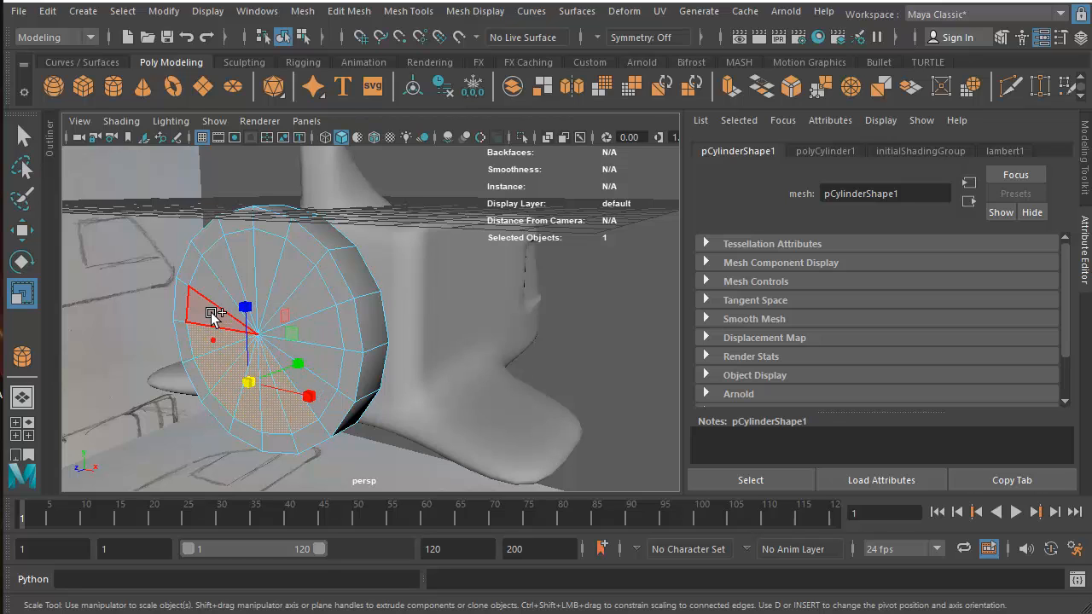
{"action": "left_click", "coordinate": [213, 314], "text": "shift"}
{"action": "left_click", "coordinate": [214, 275], "text": "shift"}
{"action": "left_click", "coordinate": [242, 251], "text": "shift"}
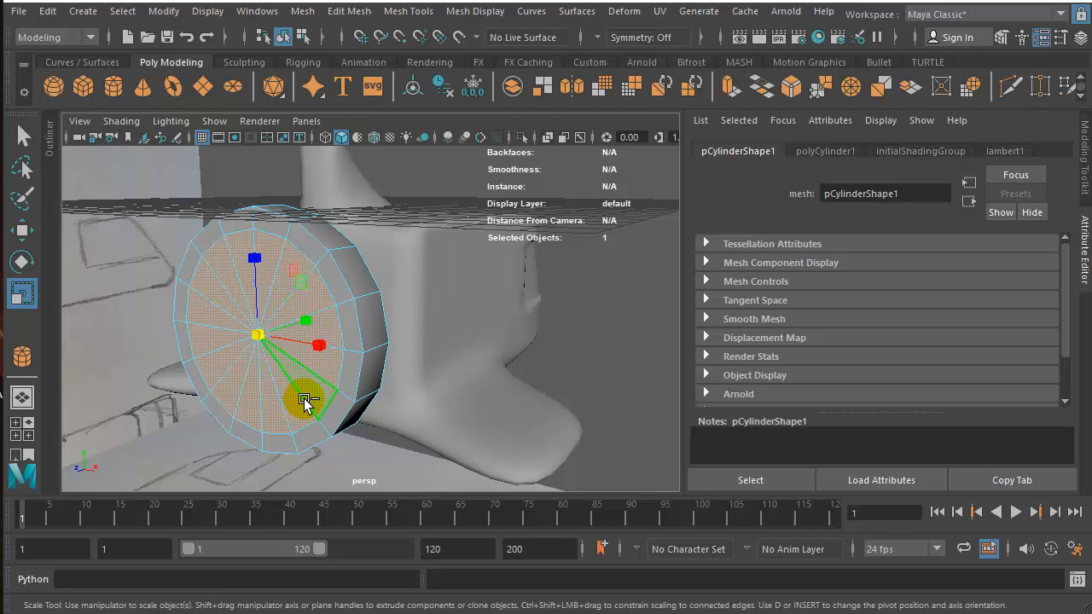
{"action": "key", "text": "ctrl+e"}
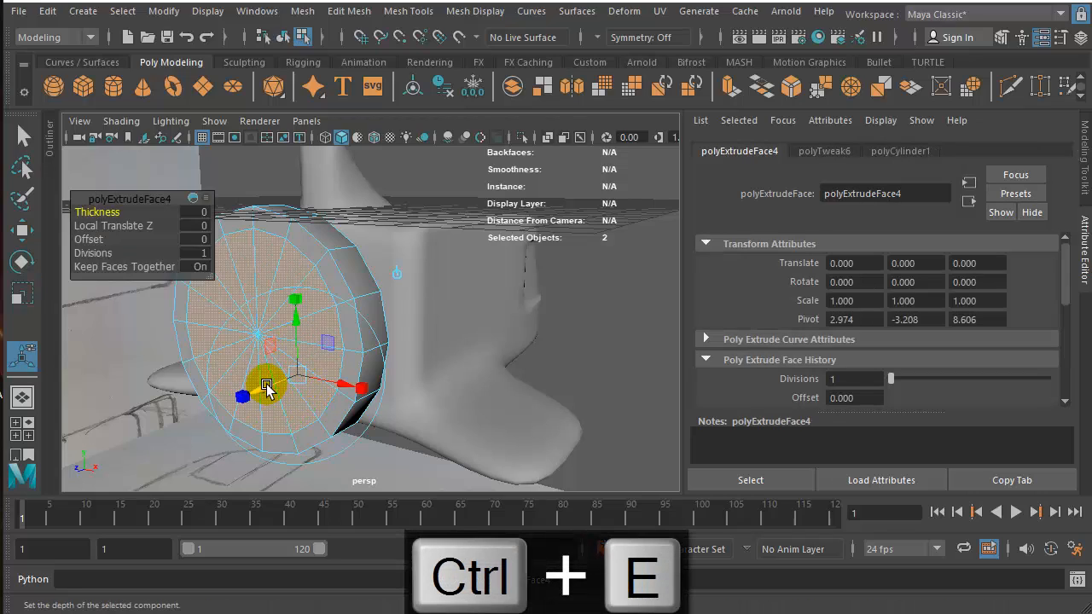
{"action": "left_click_drag", "start_coordinate": [268, 390], "coordinate": [166, 385]}
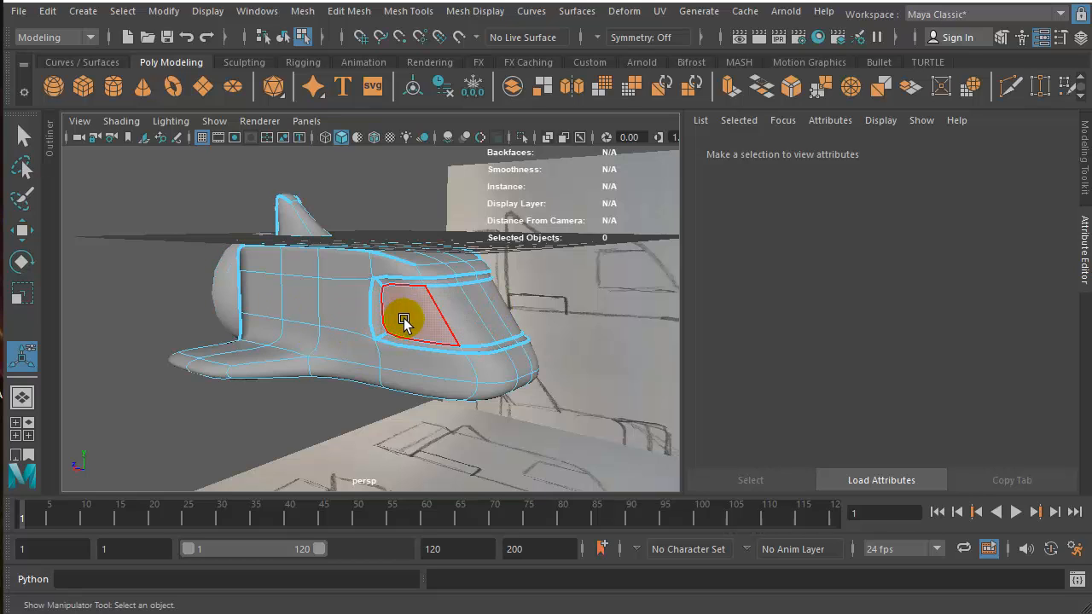
Start assigning a new material to the body's side face just behind the windshield
{"action": "left_click", "coordinate": [404, 321]}
{"action": "left_click_drag", "start_coordinate": [450, 315], "coordinate": [474, 371], "text": "alt"}
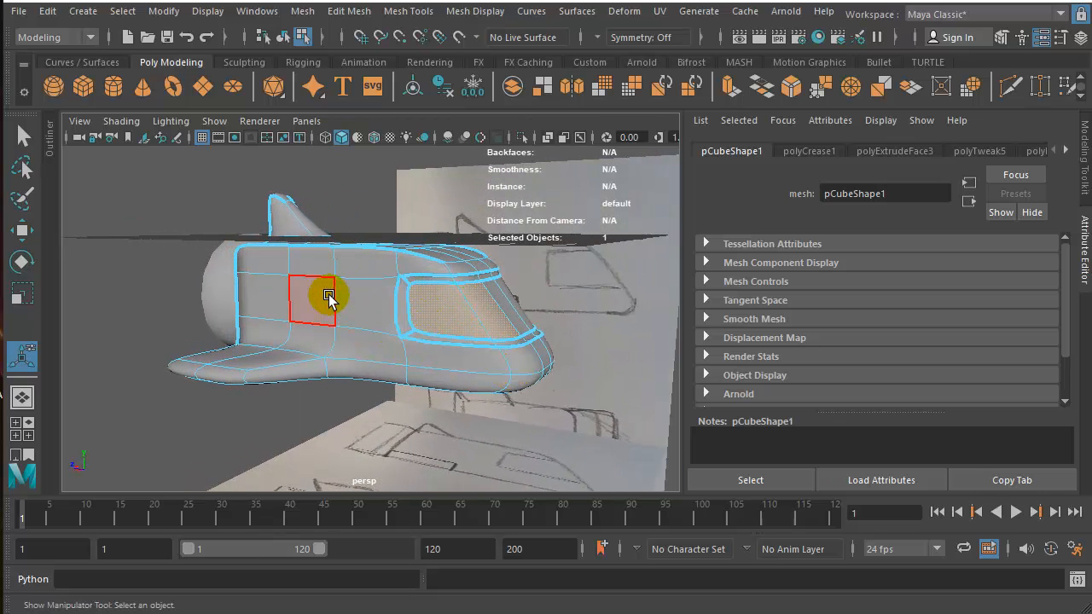
{"action": "left_click", "coordinate": [357, 312]}
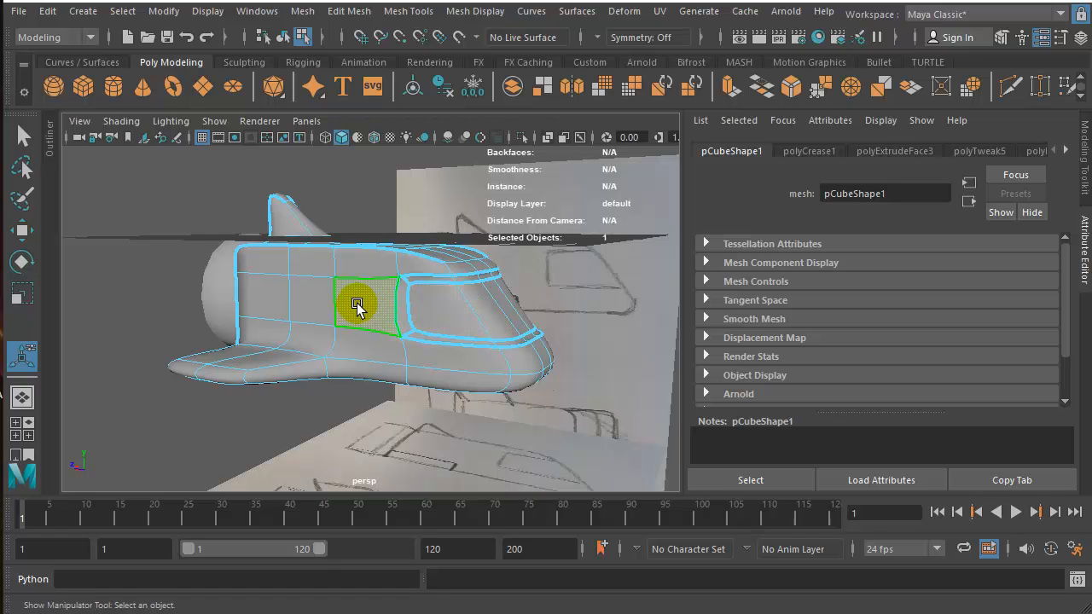
{"action": "right_click", "coordinate": [357, 305]}
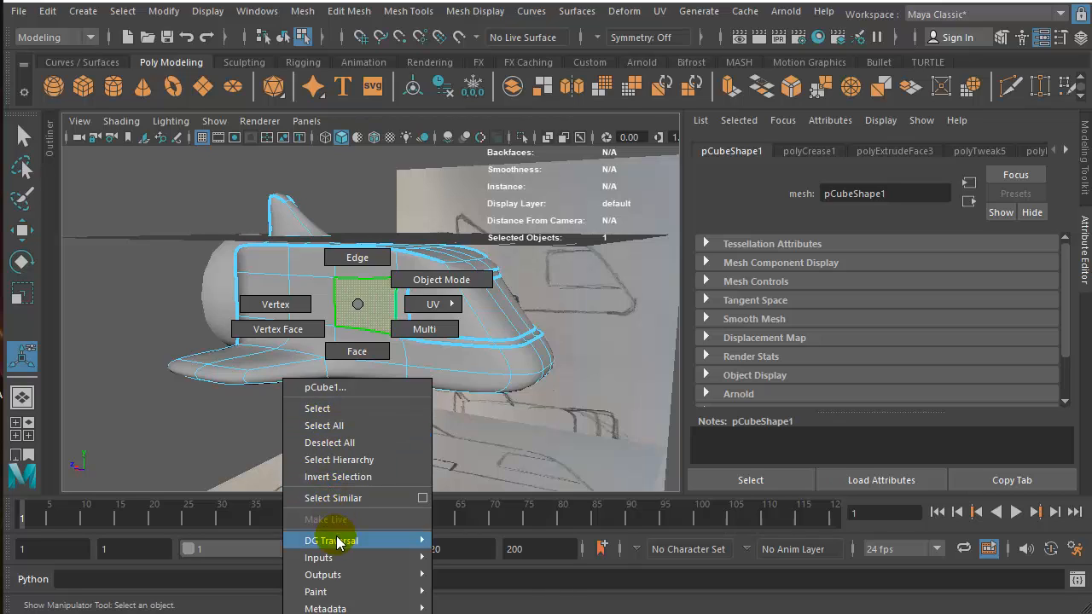
{"action": "mouse_move", "coordinate": [338, 580]}
{"action": "right_click_drag", "start_coordinate": [337, 578], "coordinate": [330, 519]}
{"action": "left_click_drag", "start_coordinate": [386, 378], "coordinate": [407, 261], "text": "alt"}
{"action": "right_click", "coordinate": [394, 187]}
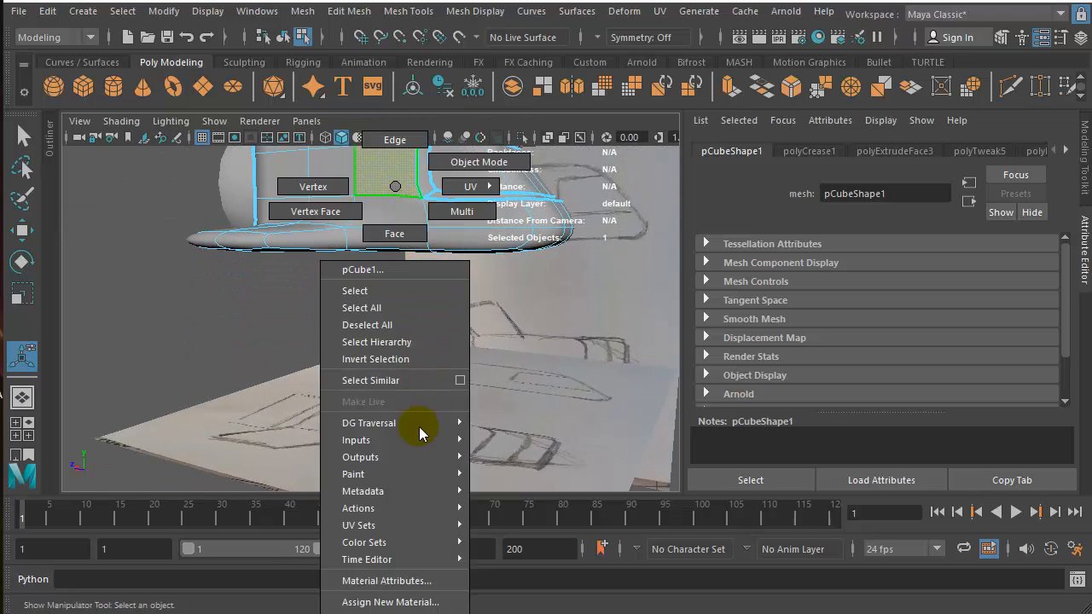
{"action": "left_click", "coordinate": [424, 603]}
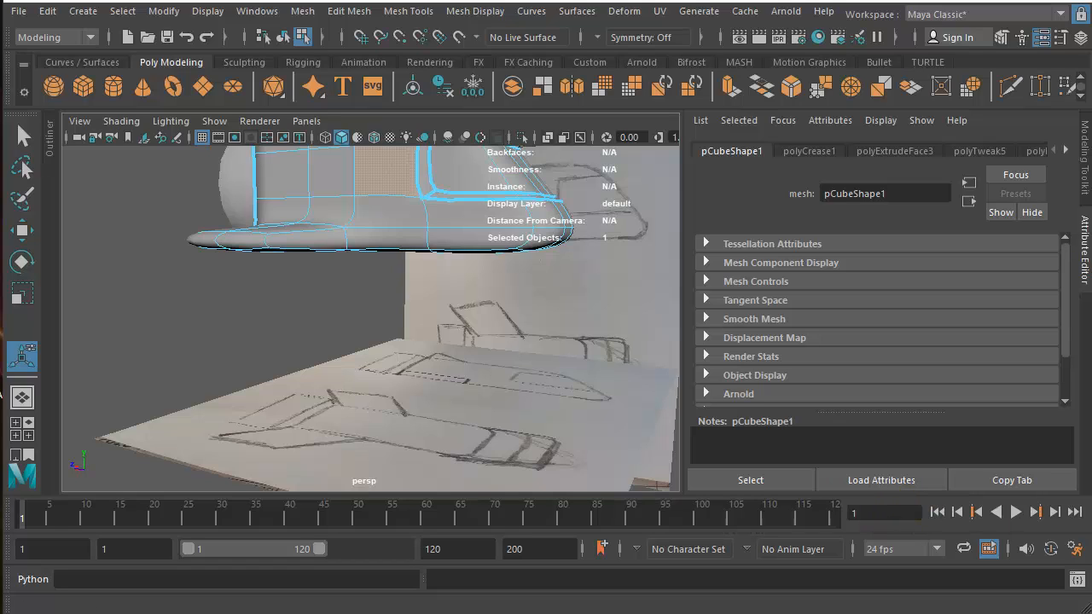
Assign a new Arnold aiStandardSurface material to the body's side face just behind the windshield
{"action": "left_click_drag", "start_coordinate": [673, 186], "coordinate": [543, 159]}
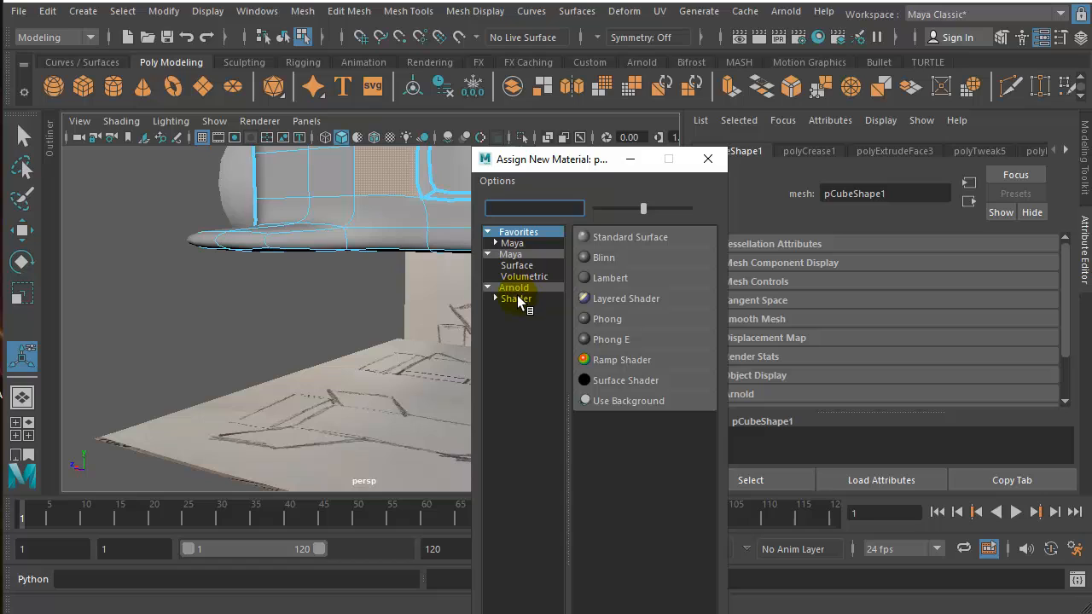
{"action": "left_click", "coordinate": [516, 298]}
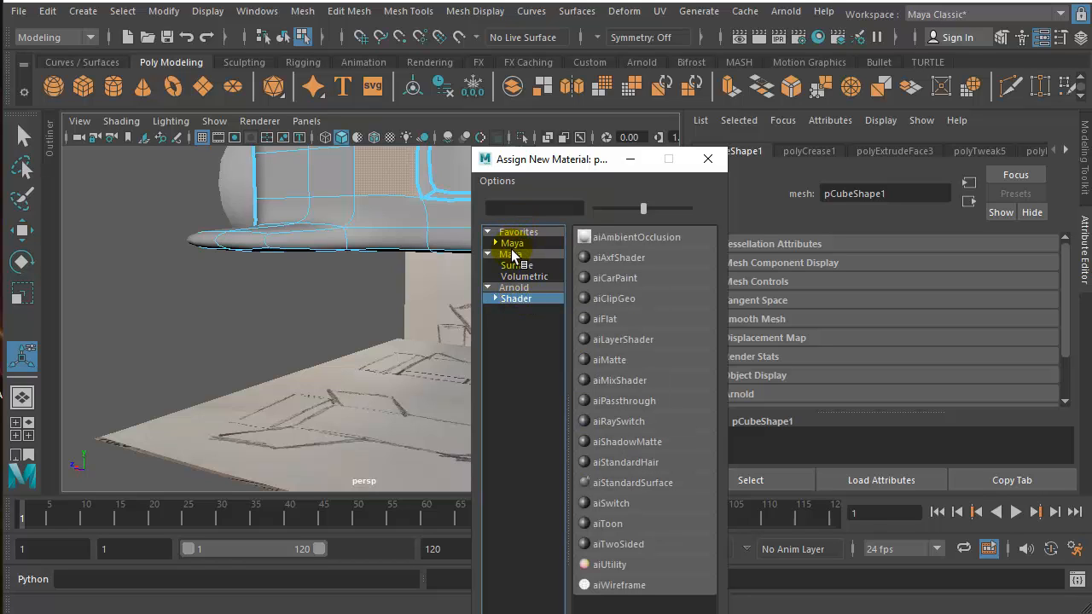
{"action": "left_click", "coordinate": [514, 234]}
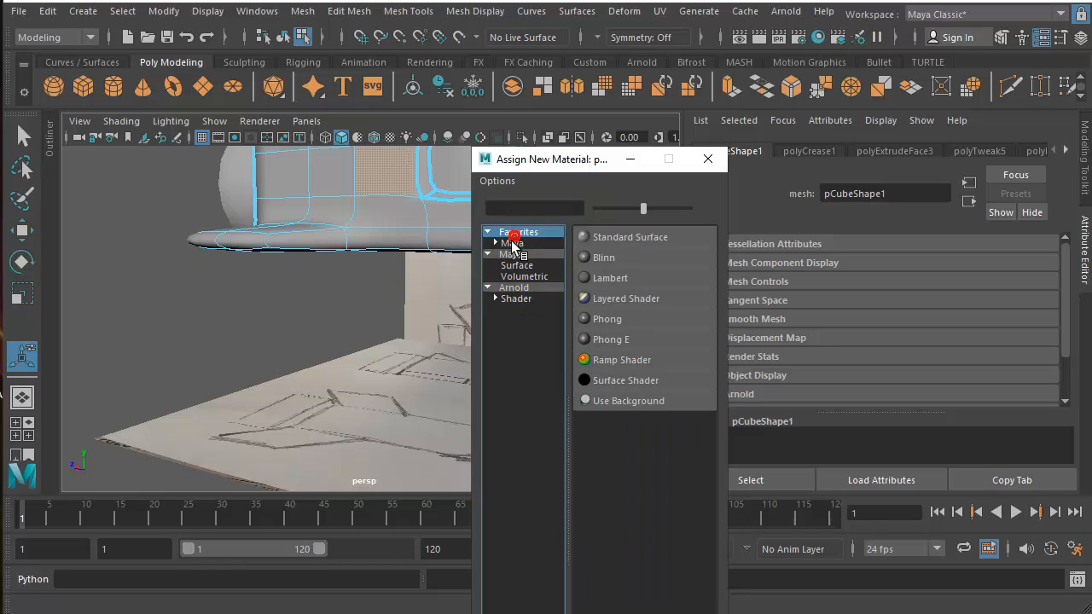
{"action": "left_click", "coordinate": [513, 299]}
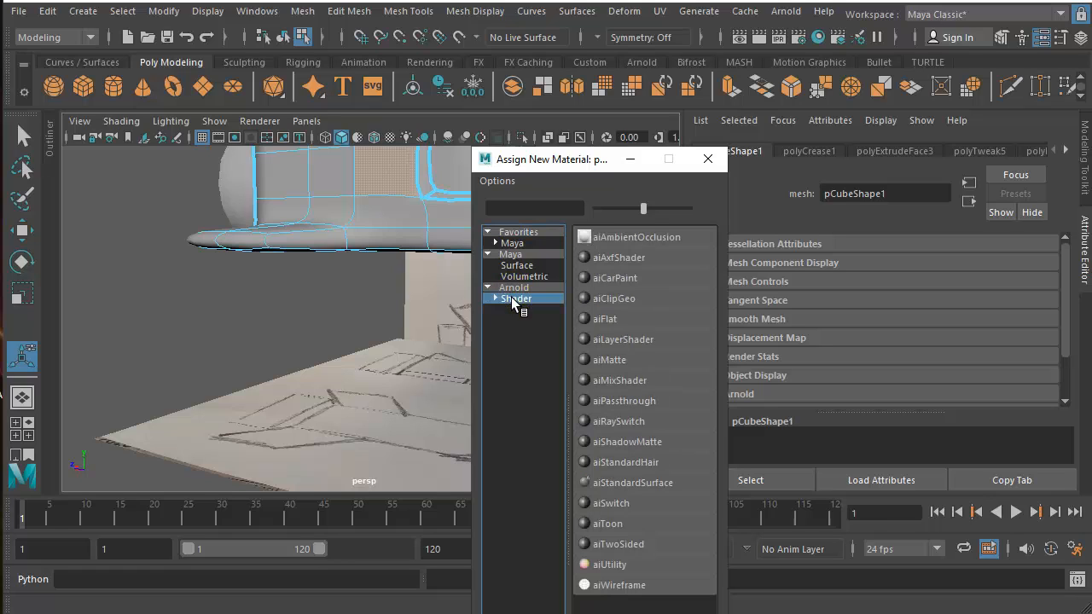
{"action": "left_click", "coordinate": [613, 484]}
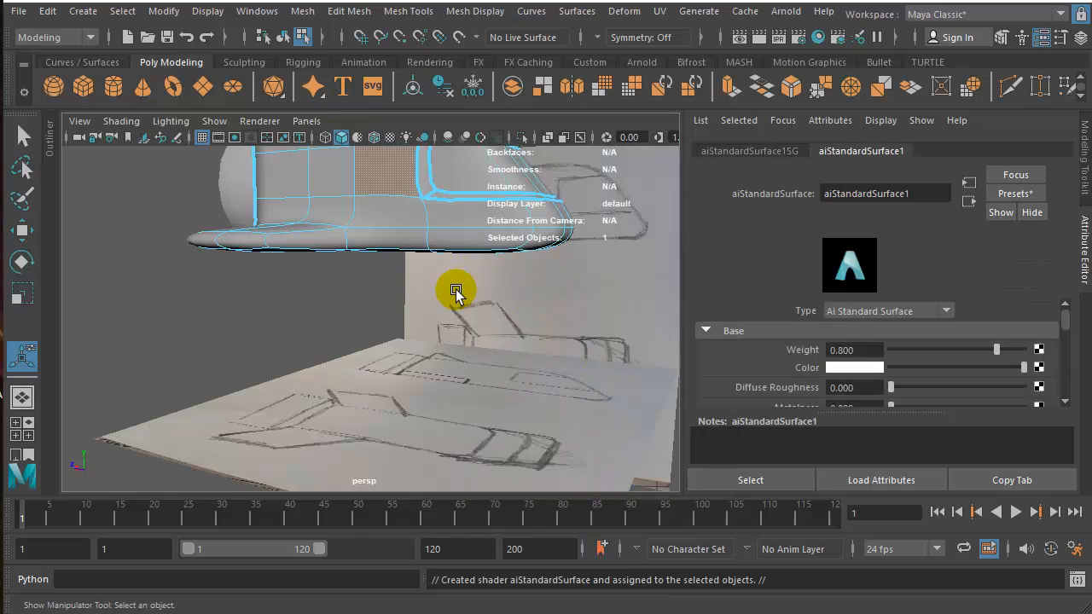
Return to object mode, select only the whole body mesh and assign it a new aiStandardSurface material
{"action": "left_click_drag", "start_coordinate": [431, 259], "coordinate": [329, 236], "text": "alt"}
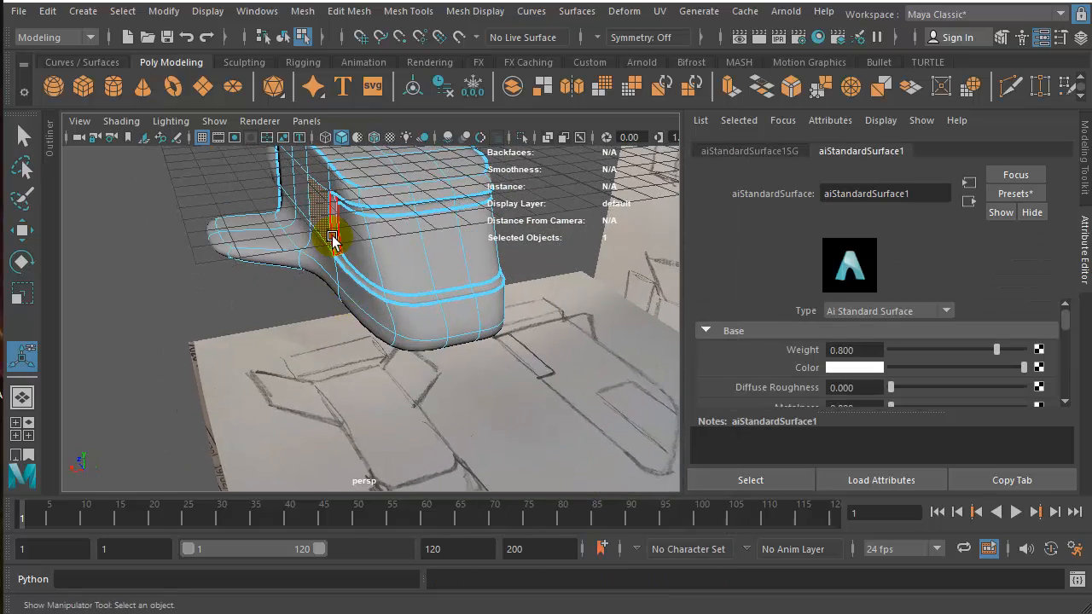
{"action": "right_click_drag", "start_coordinate": [333, 237], "coordinate": [367, 220]}
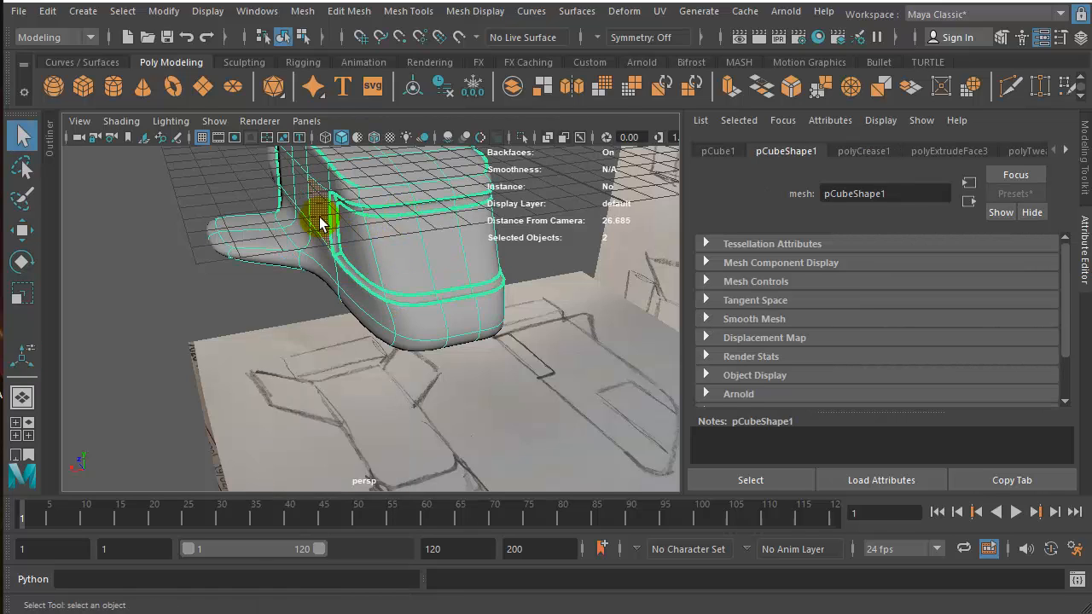
{"action": "right_click", "coordinate": [320, 220]}
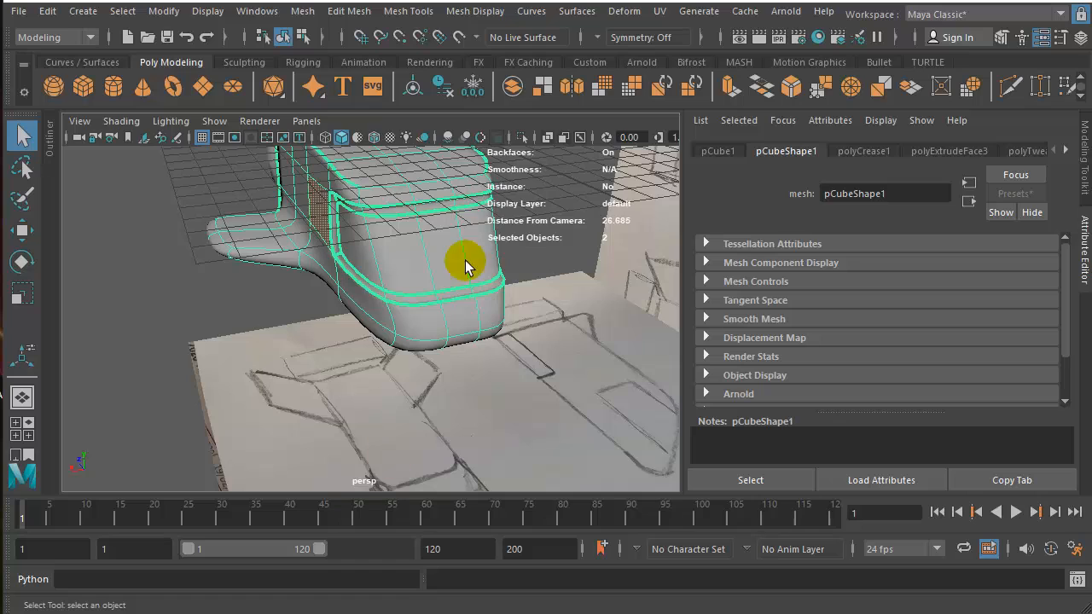
{"action": "left_click", "coordinate": [424, 292]}
{"action": "right_click", "coordinate": [395, 289]}
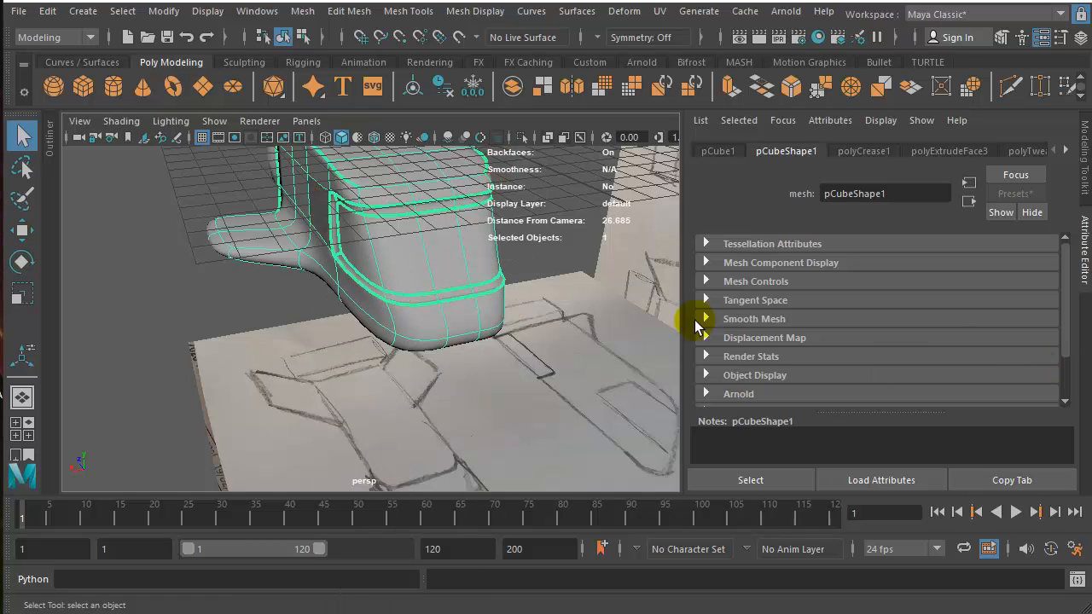
{"action": "right_click_drag", "start_coordinate": [403, 257], "coordinate": [399, 613]}
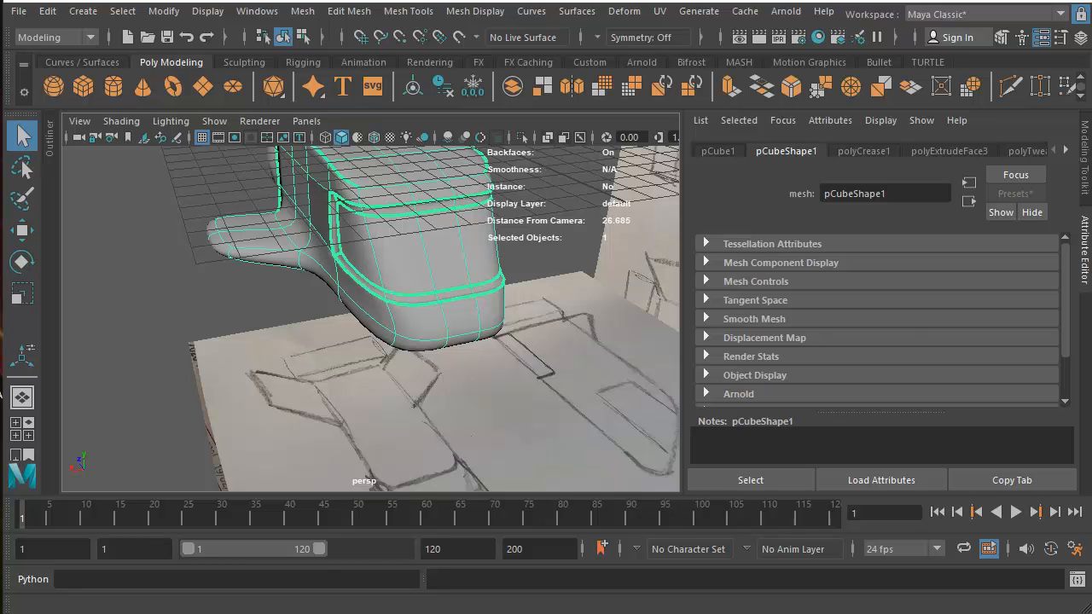
{"action": "left_click_drag", "start_coordinate": [500, 334], "coordinate": [482, 299], "text": "alt"}
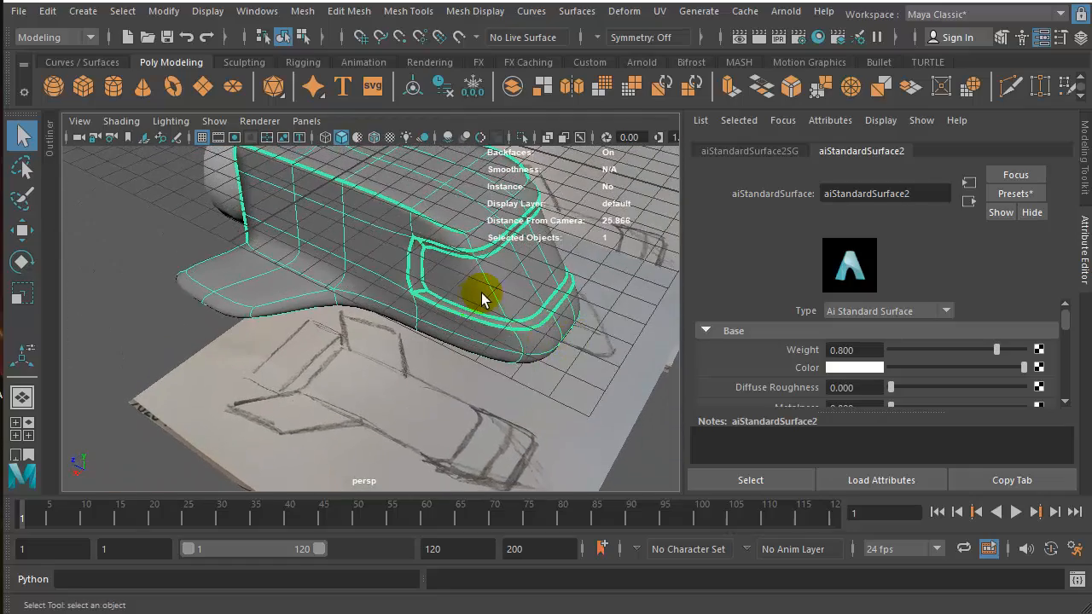
Select the spacecraft body and open the attributes of its assigned material
{"action": "scroll", "coordinate": [483, 298], "scroll_direction": "down", "scroll_amount": 4}
{"action": "left_click_drag", "start_coordinate": [409, 283], "coordinate": [404, 249], "text": "alt"}
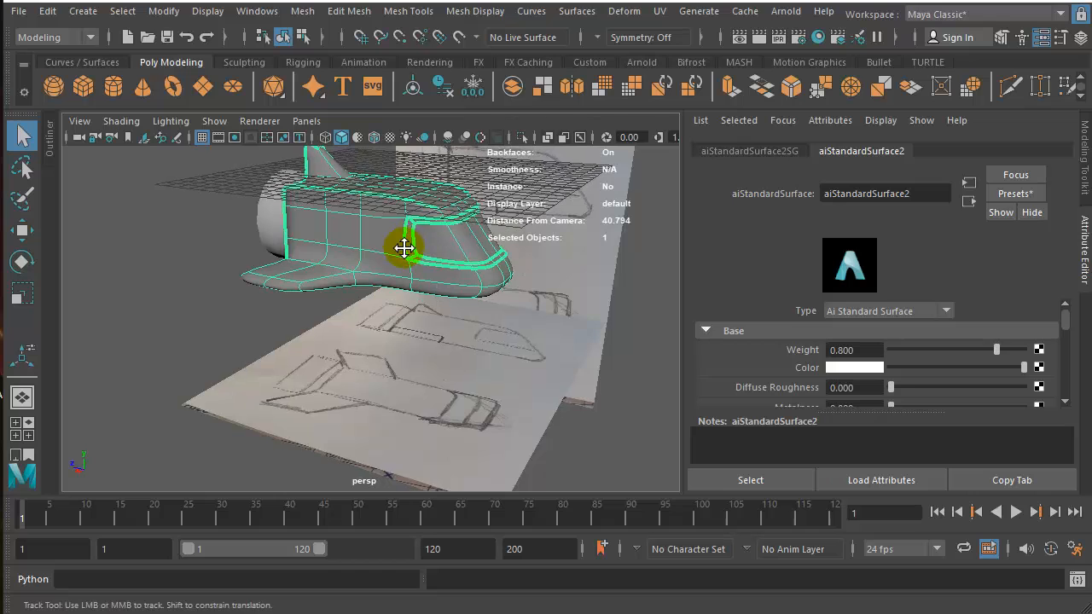
{"action": "middle_click_drag", "start_coordinate": [404, 248], "coordinate": [376, 314], "text": "alt"}
{"action": "right_click_drag", "start_coordinate": [375, 314], "coordinate": [489, 288], "text": "alt"}
{"action": "left_click", "coordinate": [374, 291]}
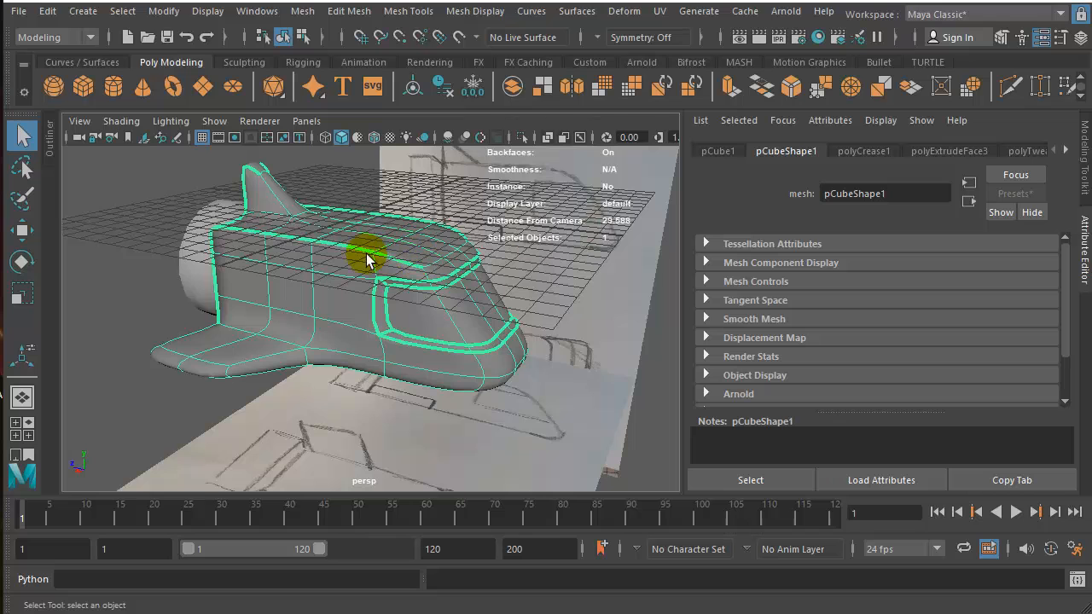
{"action": "right_click", "coordinate": [315, 263]}
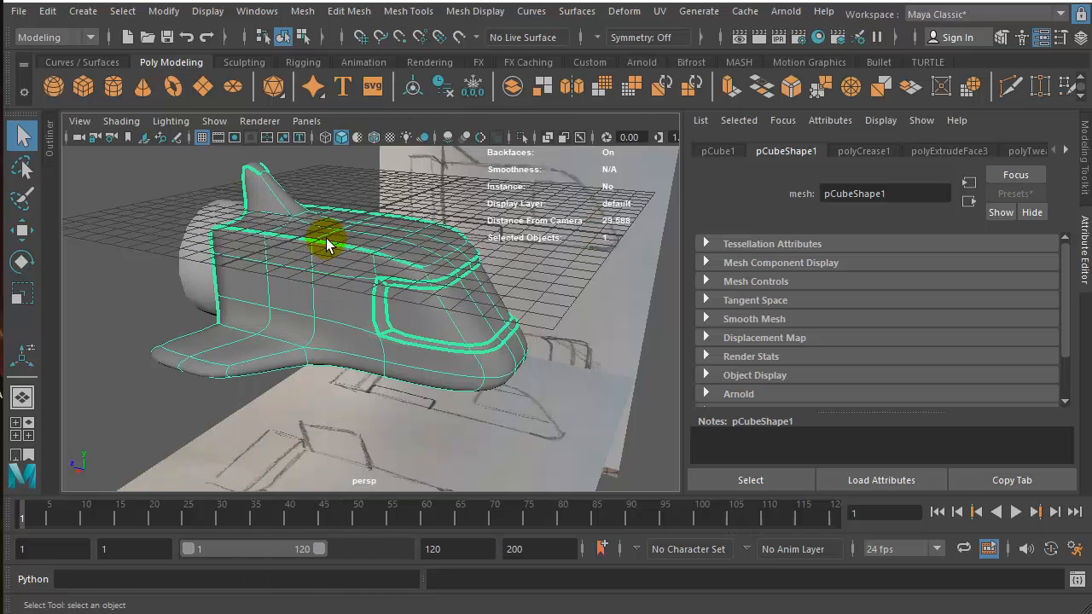
{"action": "middle_click_drag", "start_coordinate": [316, 239], "coordinate": [360, 132], "text": "alt"}
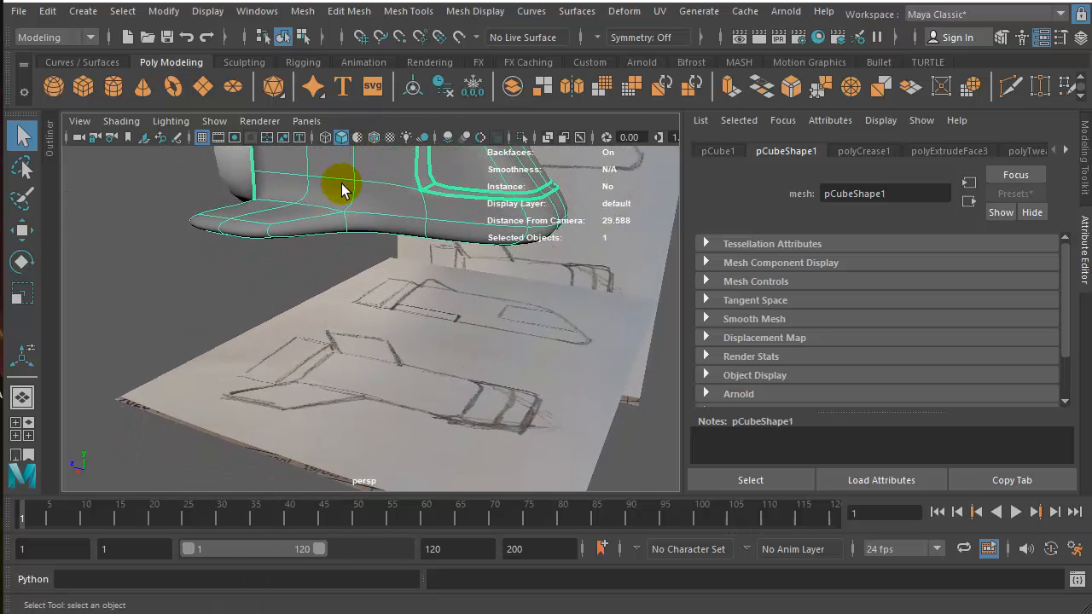
{"action": "right_click", "coordinate": [349, 173]}
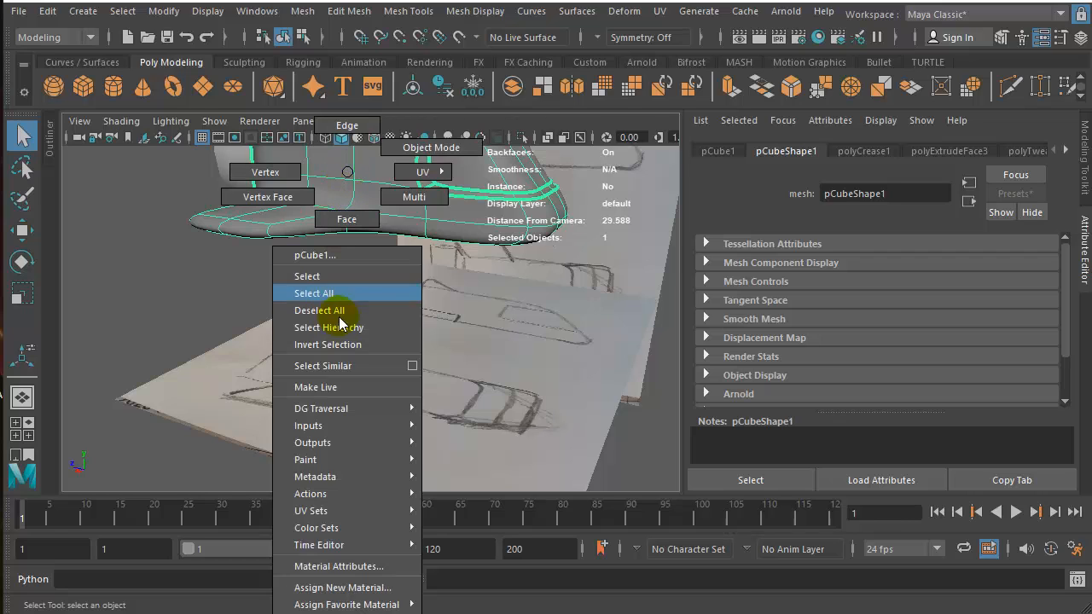
{"action": "left_click", "coordinate": [316, 567]}
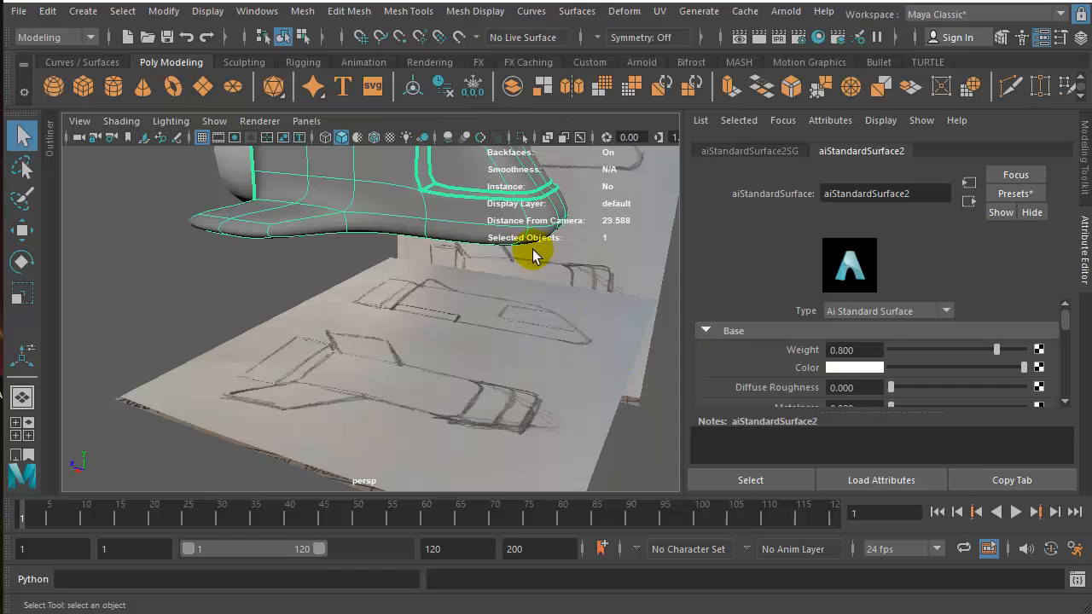
Set the body material's base color to muted green (H 120, S 0.569, V 0.440), diffuse roughness to 0.123 and metalness to 0.286
{"action": "left_click", "coordinate": [837, 373]}
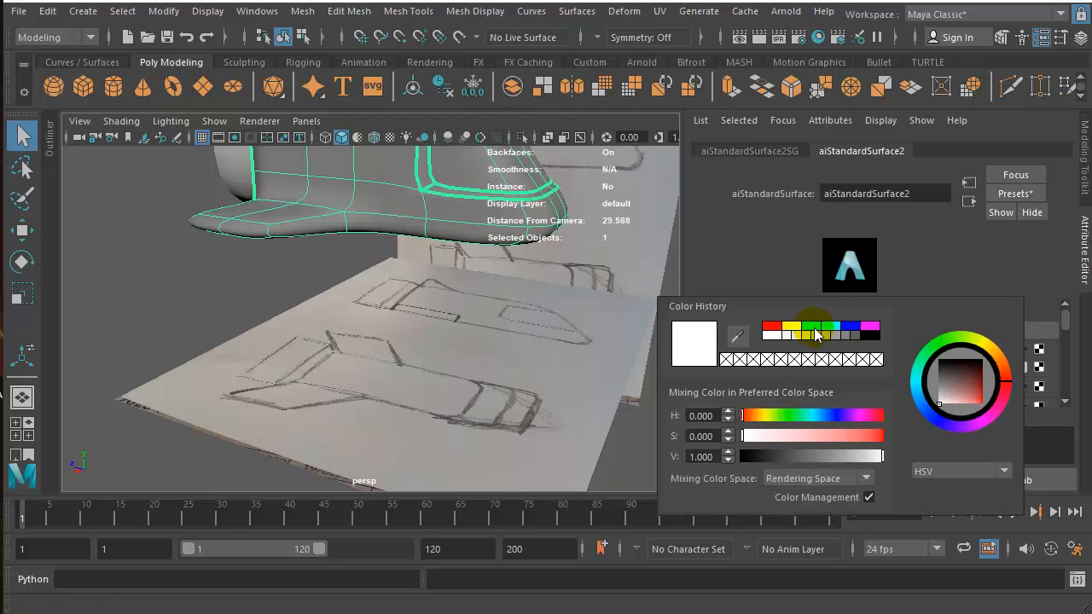
{"action": "left_click", "coordinate": [811, 327]}
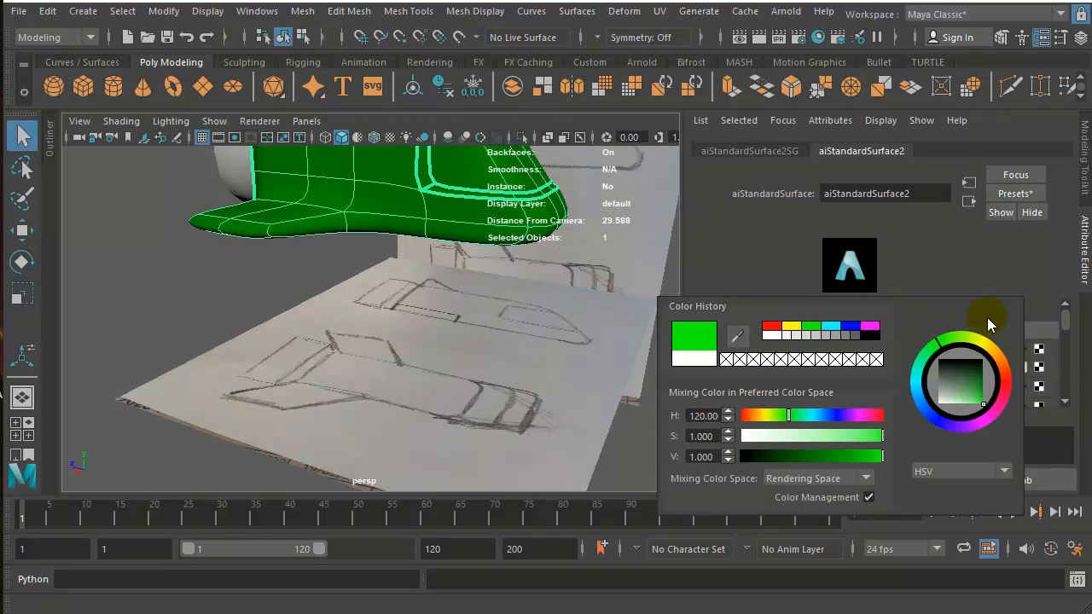
{"action": "left_click_drag", "start_coordinate": [977, 367], "coordinate": [963, 392]}
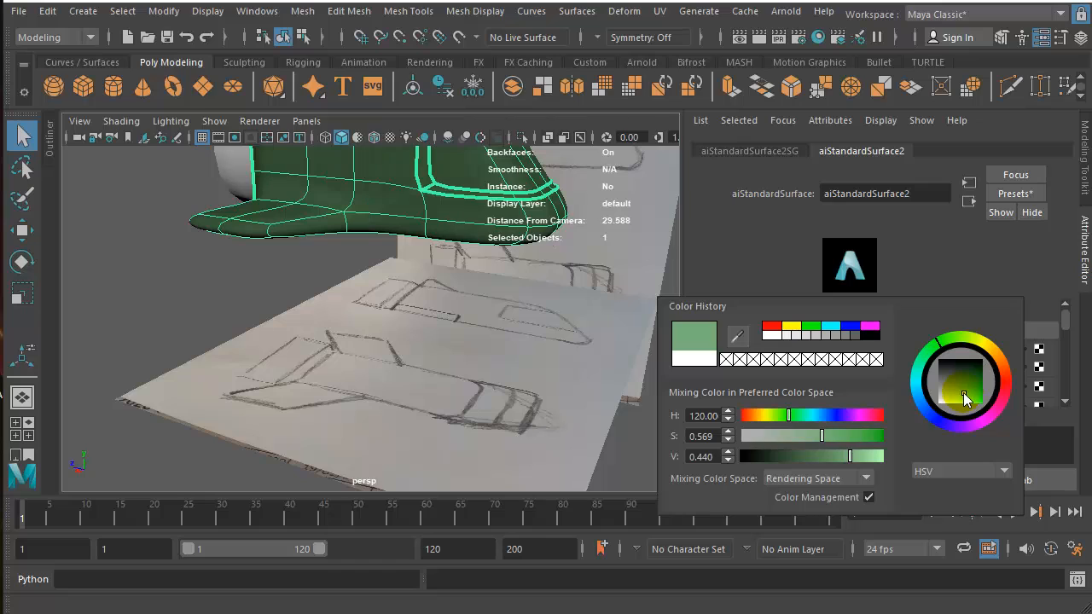
{"action": "left_click", "coordinate": [952, 263]}
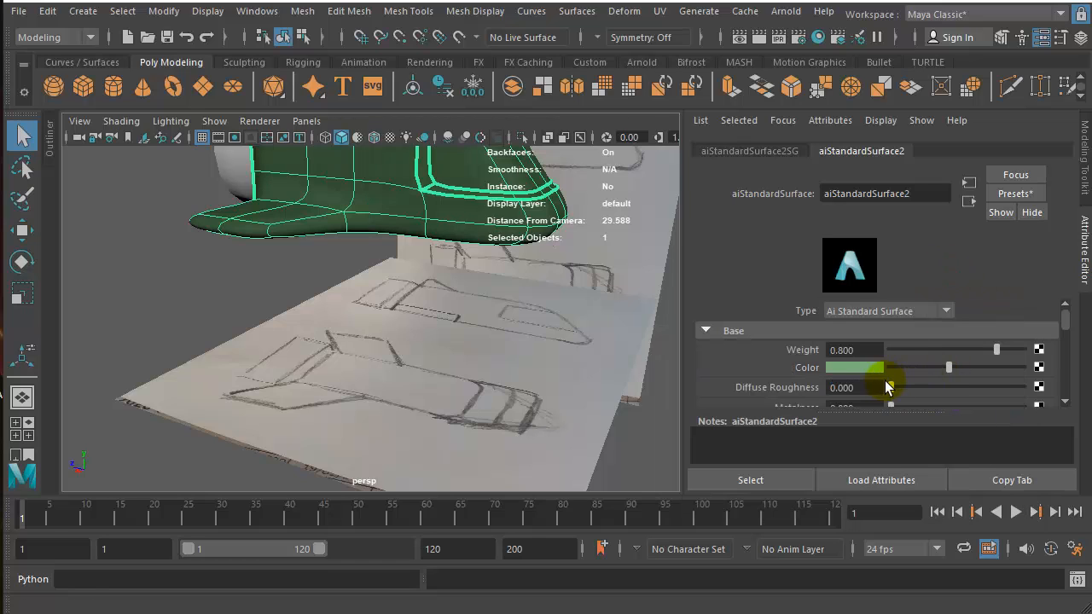
{"action": "scroll", "coordinate": [886, 387], "scroll_direction": "down", "scroll_amount": 2}
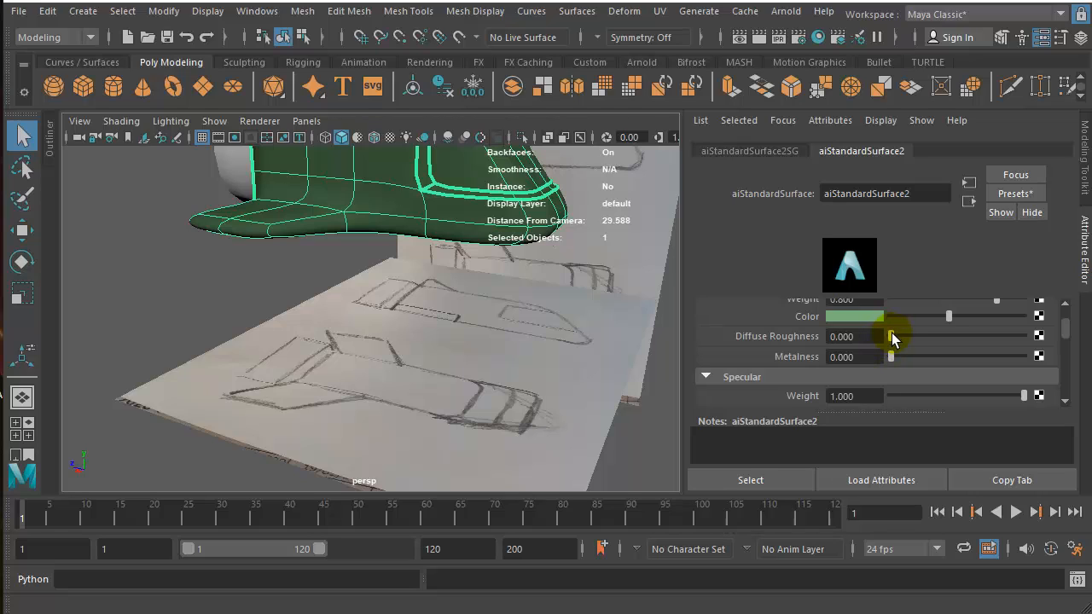
{"action": "left_click_drag", "start_coordinate": [892, 339], "coordinate": [928, 357]}
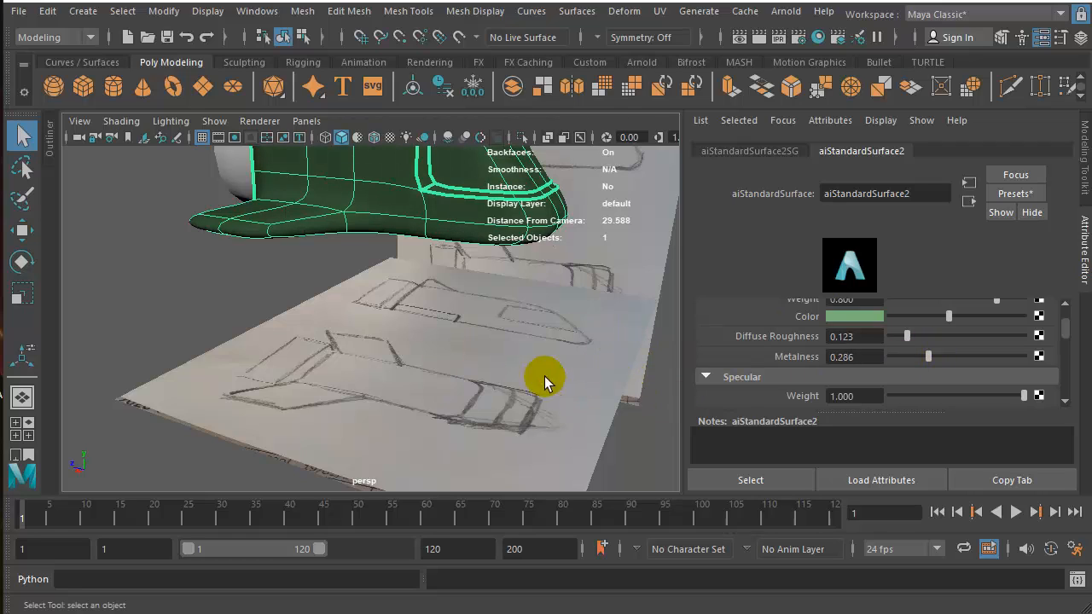
Look through the body material's specular settings and expand its Transmission settings
{"action": "scroll", "coordinate": [798, 380], "scroll_direction": "down", "scroll_amount": 1}
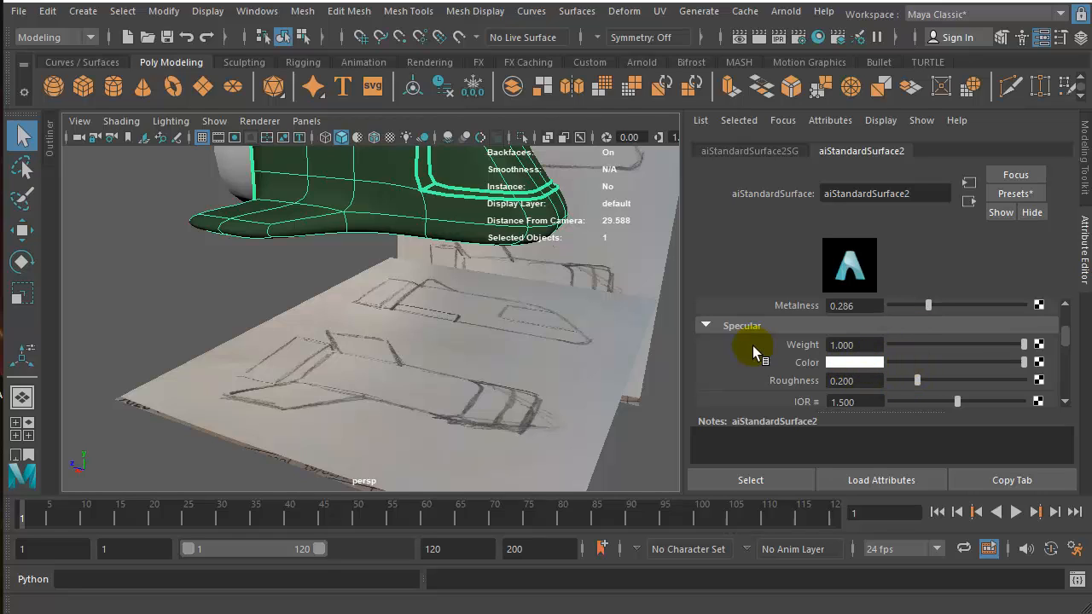
{"action": "scroll", "coordinate": [756, 350], "scroll_direction": "down", "scroll_amount": 3}
{"action": "scroll", "coordinate": [759, 359], "scroll_direction": "down", "scroll_amount": 2}
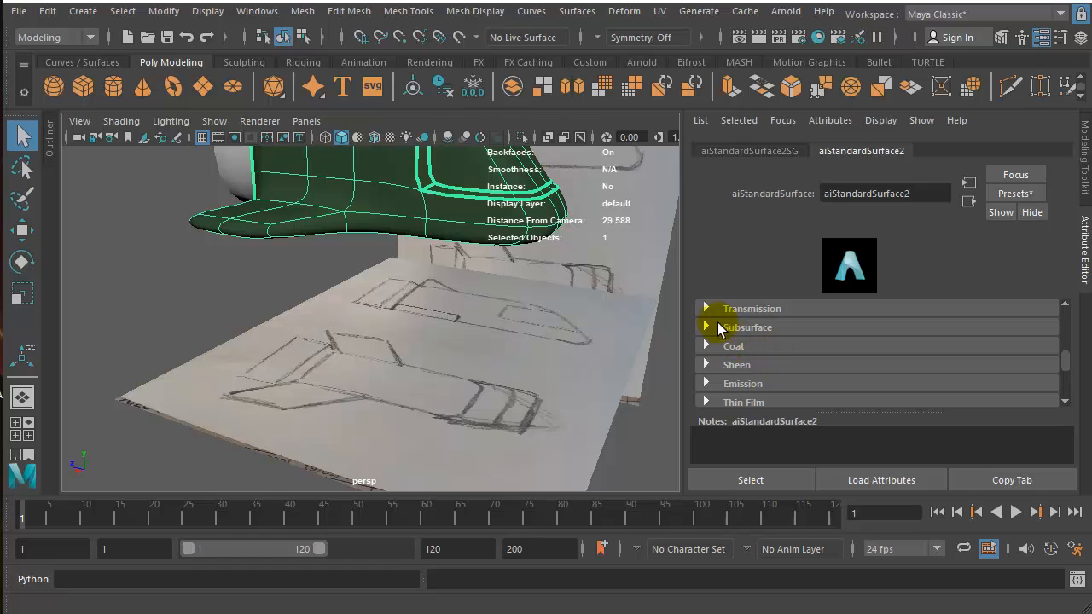
{"action": "left_click", "coordinate": [708, 309]}
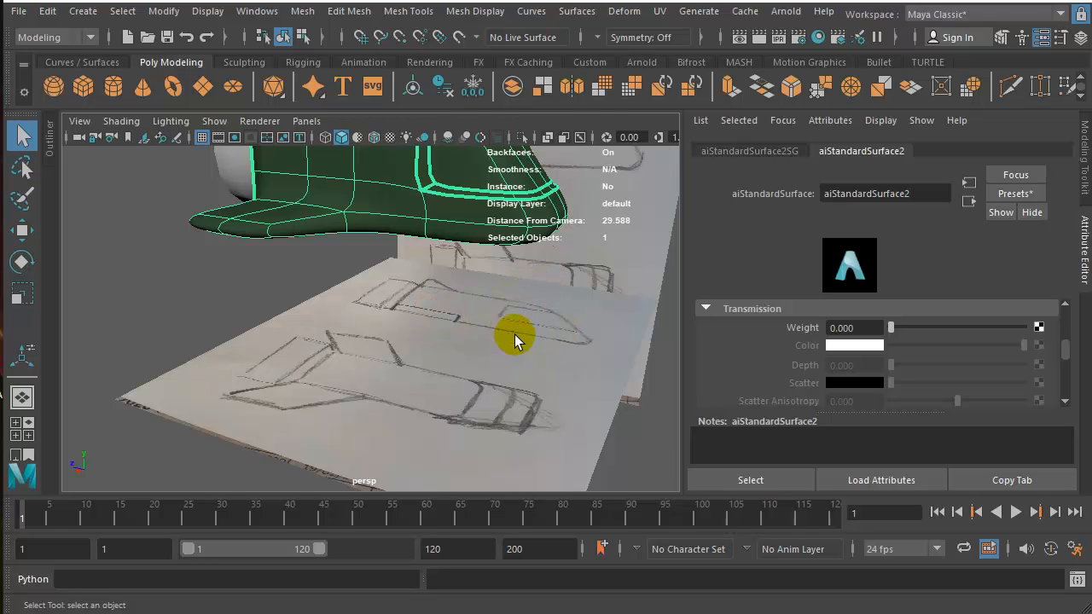
Switch the body to face selection and select all the windshield faces around the nose, inside the creased frame
{"action": "left_click_drag", "start_coordinate": [514, 336], "coordinate": [455, 355], "text": "alt"}
{"action": "left_click", "coordinate": [420, 246]}
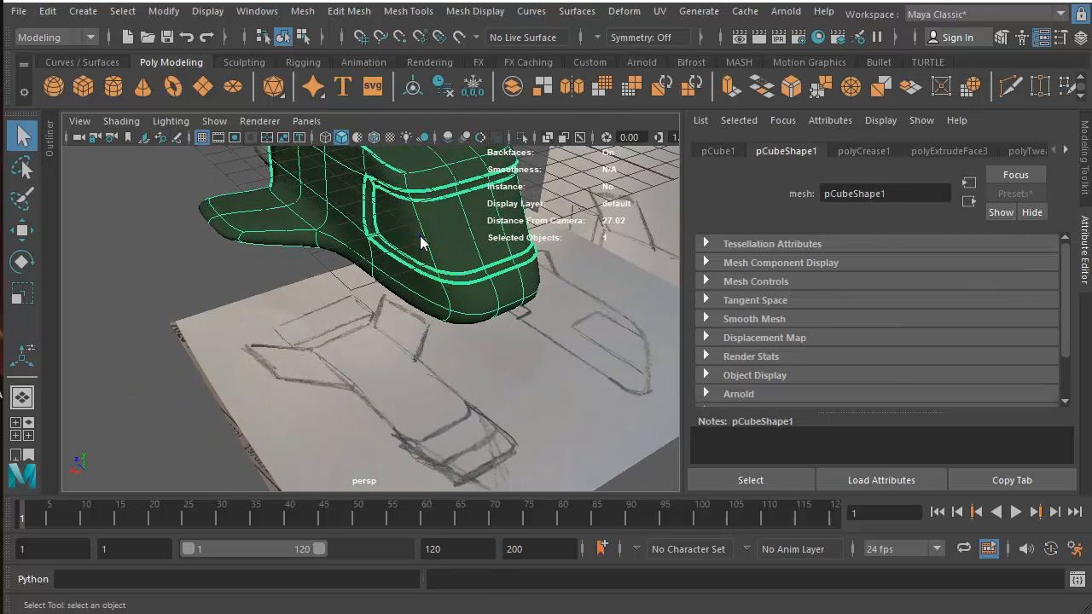
{"action": "right_click_drag", "start_coordinate": [421, 237], "coordinate": [417, 282]}
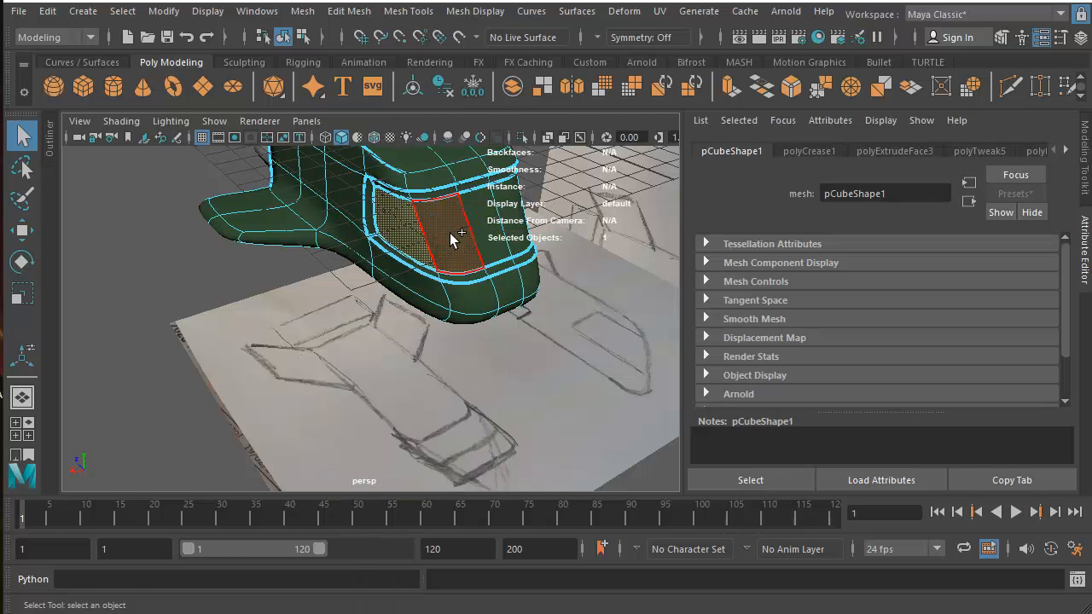
{"action": "left_click_drag", "start_coordinate": [515, 297], "coordinate": [370, 252], "text": "alt"}
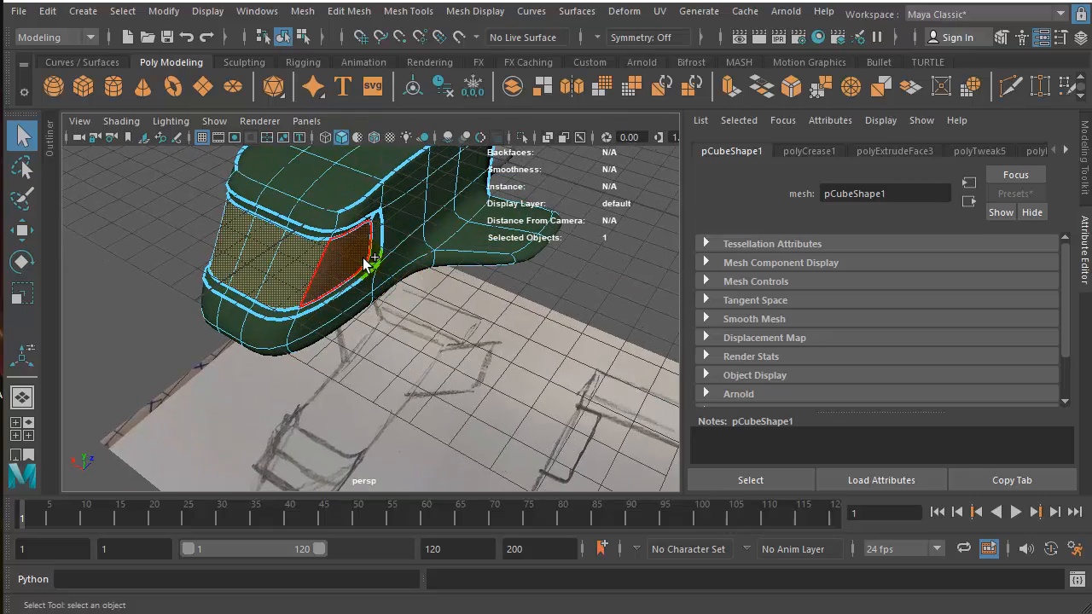
{"action": "left_click_drag", "start_coordinate": [336, 285], "coordinate": [510, 273], "text": "alt"}
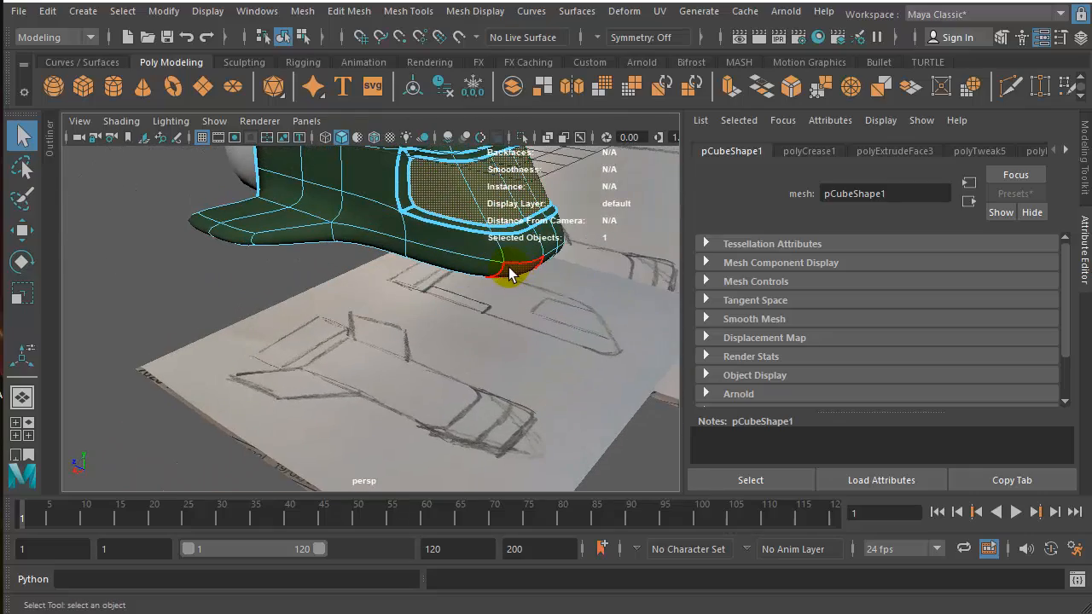
{"action": "right_click_drag", "start_coordinate": [504, 275], "coordinate": [476, 294], "text": "alt"}
Assign a new Arnold aiStandardSurface material to the selected windshield faces
{"action": "right_click", "coordinate": [408, 226]}
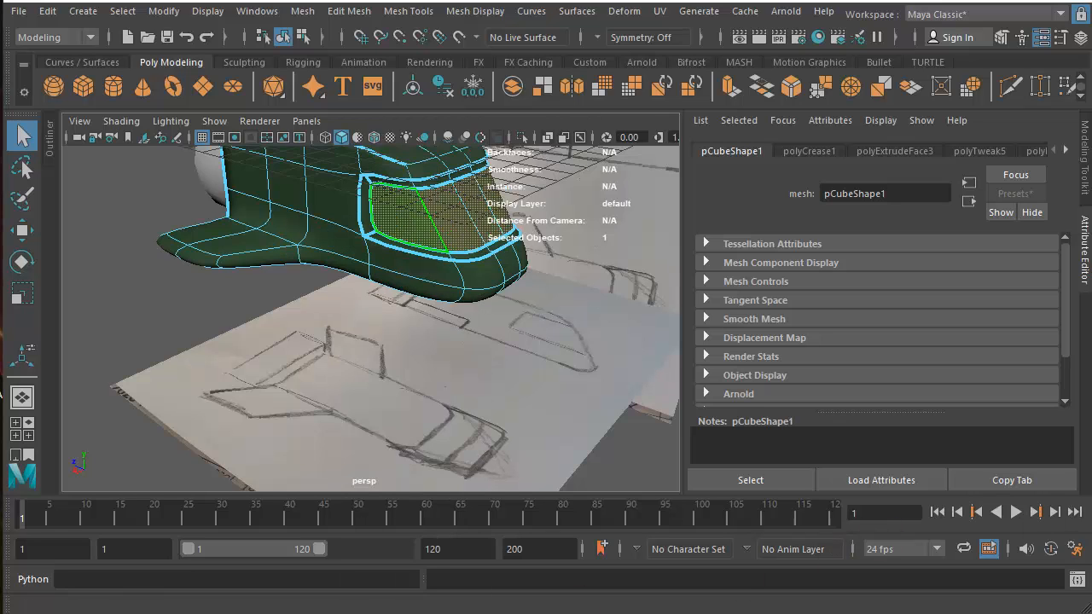
{"action": "left_click_drag", "start_coordinate": [324, 41], "coordinate": [440, 15]}
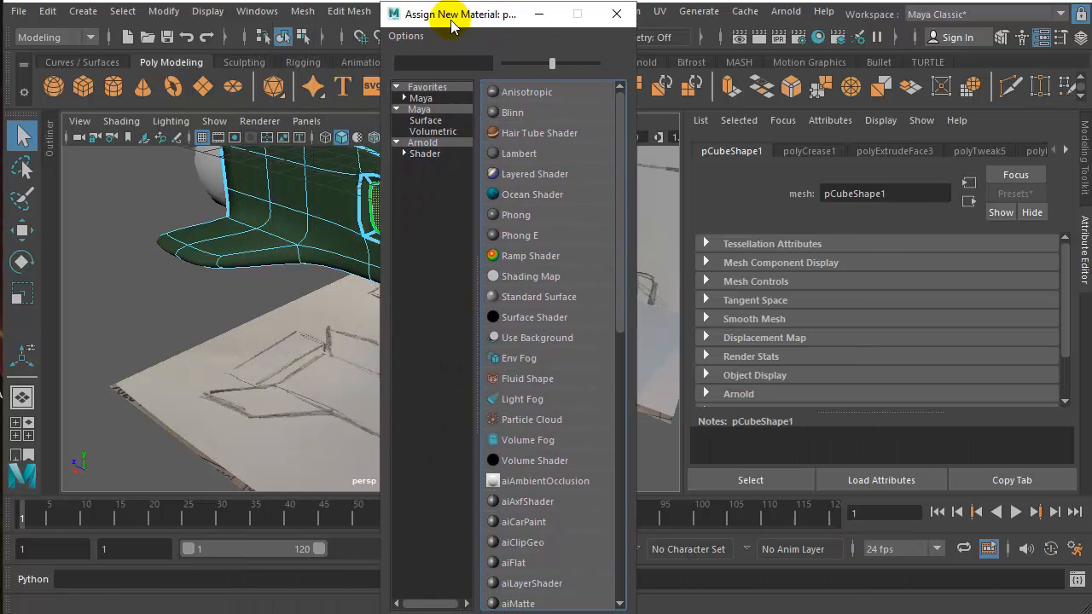
{"action": "left_click", "coordinate": [426, 143]}
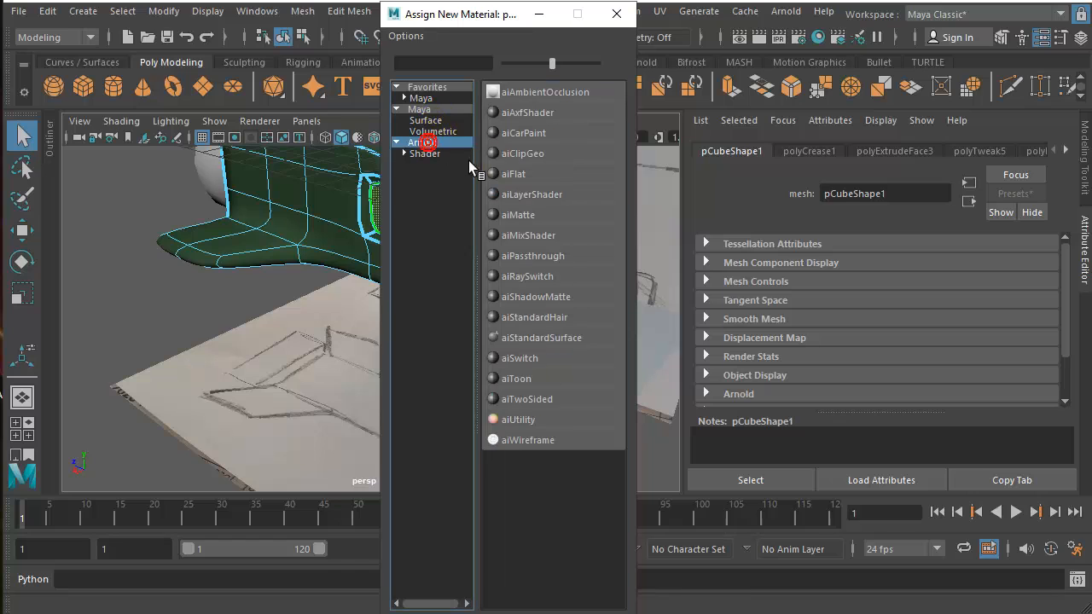
{"action": "left_click", "coordinate": [541, 338]}
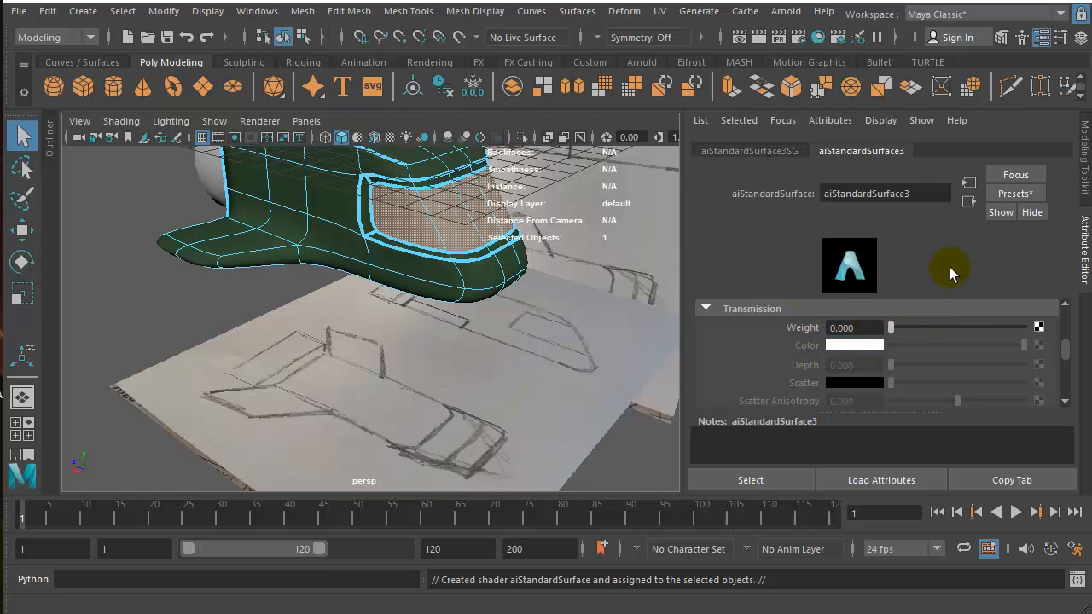
{"action": "scroll", "coordinate": [911, 333], "scroll_direction": "up", "scroll_amount": 3}
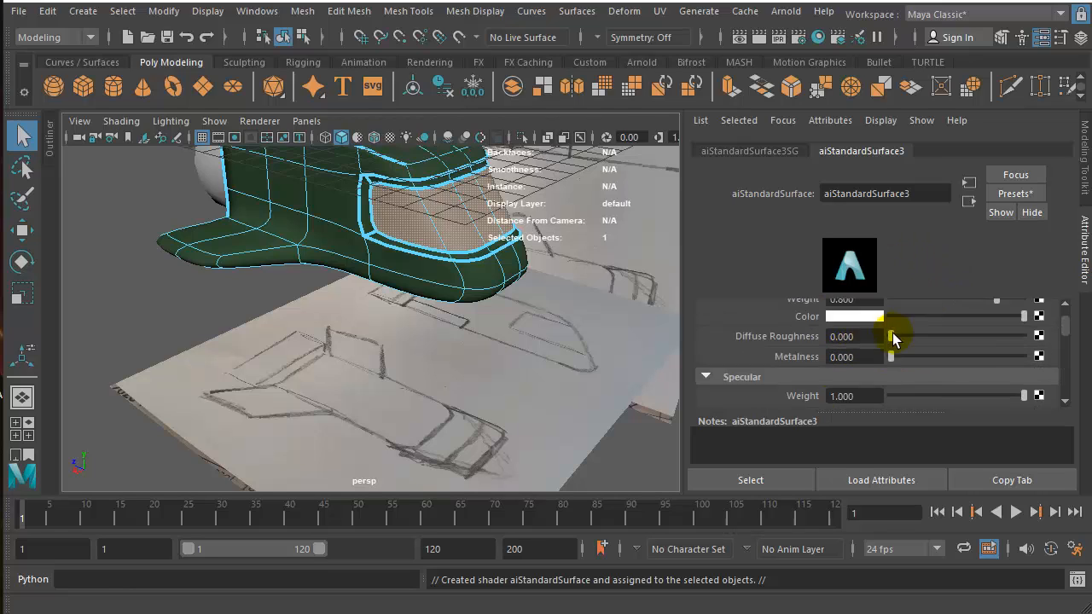
Set the windshield material's base color to light cyan (H 180, S 0.667, V 1.000)
{"action": "scroll", "coordinate": [894, 339], "scroll_direction": "up", "scroll_amount": 2}
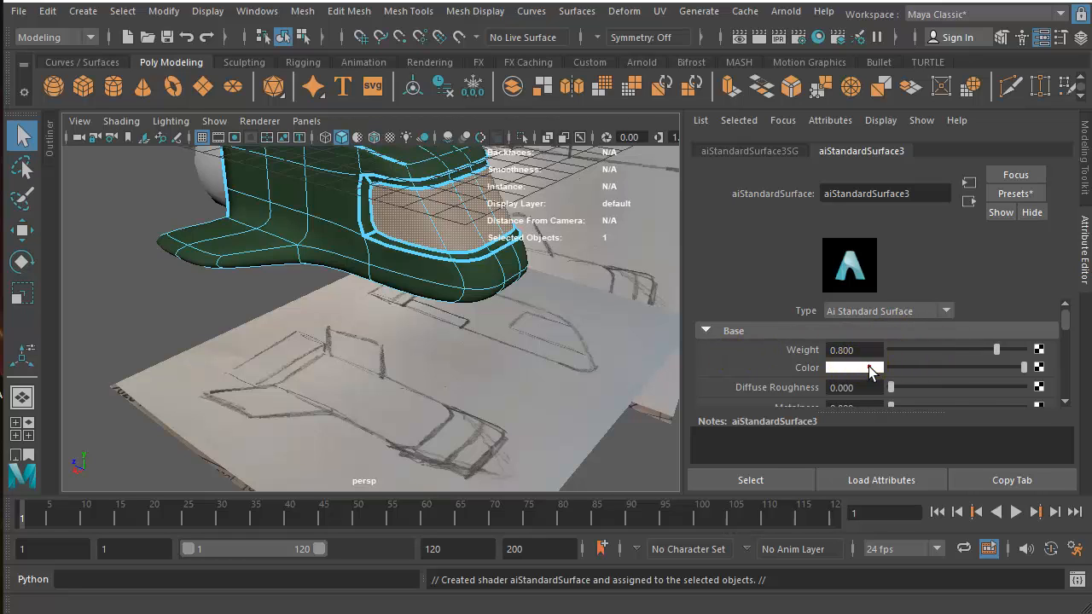
{"action": "left_click", "coordinate": [870, 368]}
{"action": "left_click", "coordinate": [863, 322]}
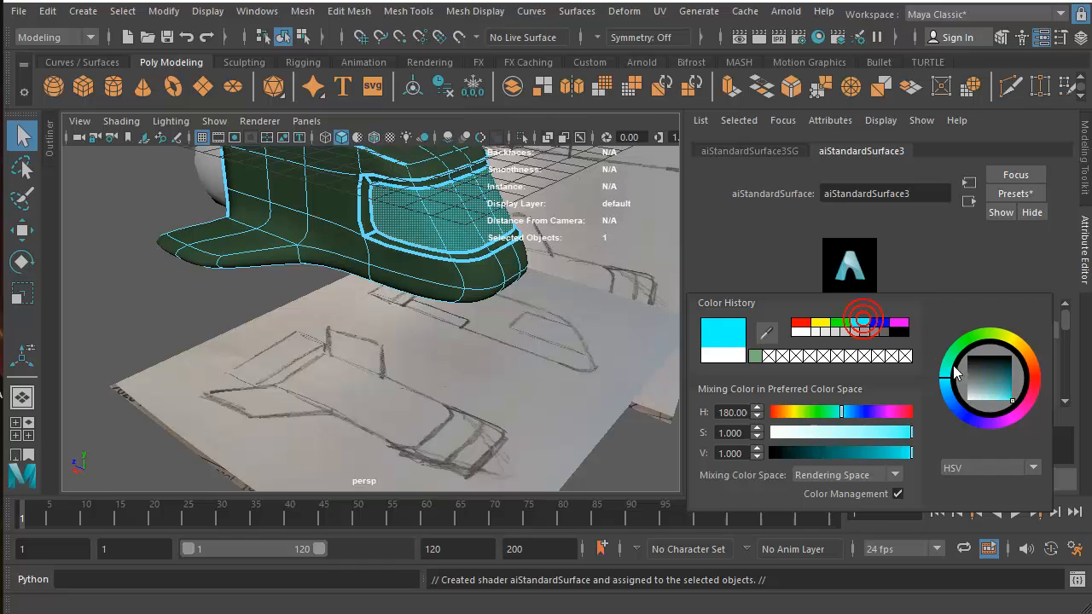
{"action": "left_click", "coordinate": [996, 399]}
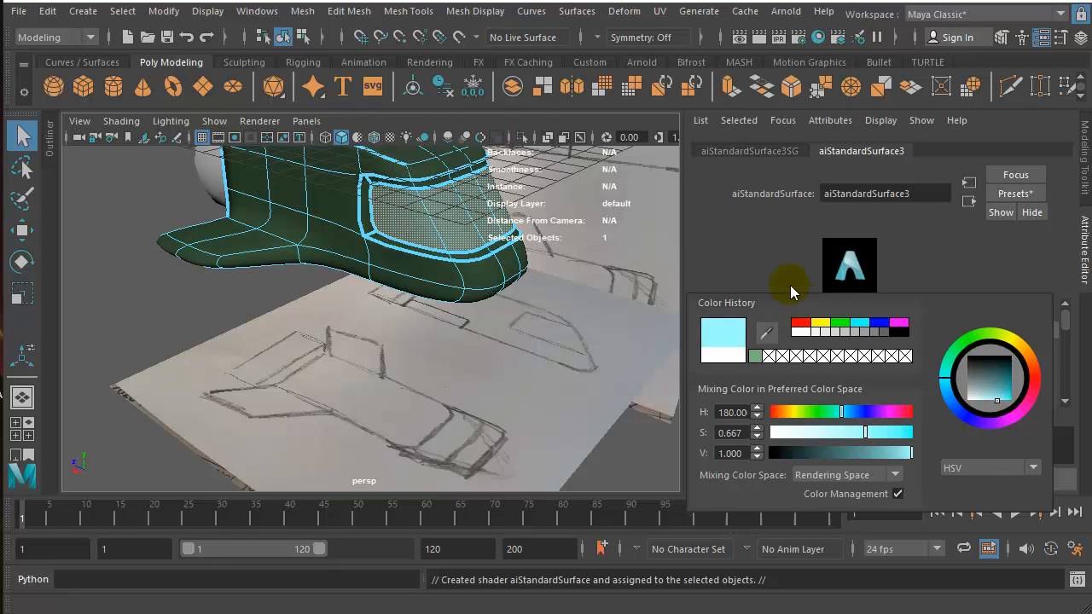
Set the windshield material's transmission weight to 0.253 to make it partly transparent
{"action": "scroll", "coordinate": [860, 370], "scroll_direction": "down", "scroll_amount": 2}
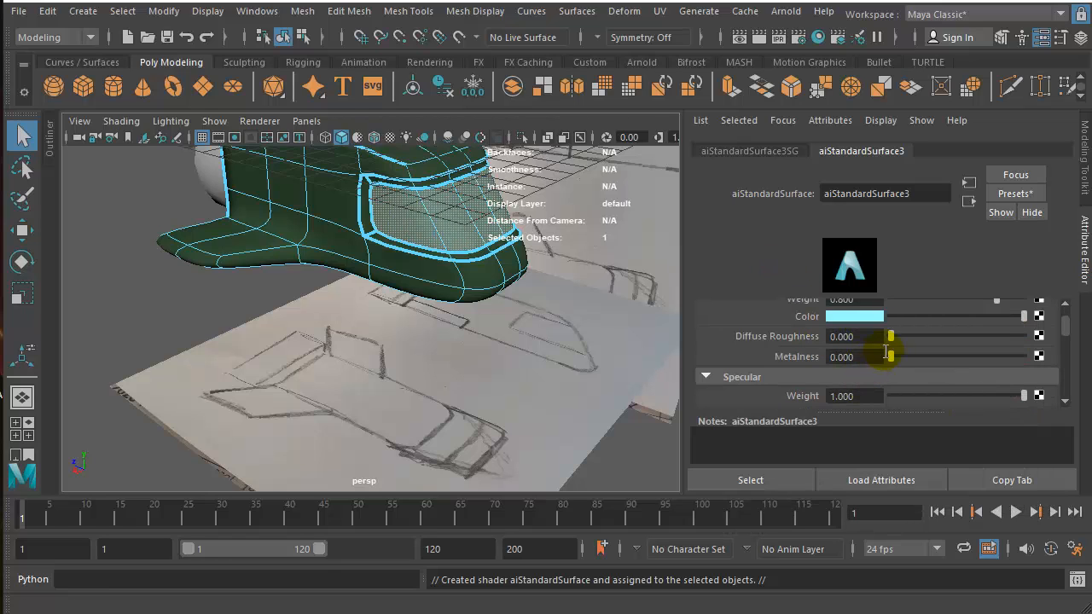
{"action": "left_click_drag", "start_coordinate": [886, 353], "coordinate": [895, 343]}
{"action": "scroll", "coordinate": [862, 370], "scroll_direction": "down", "scroll_amount": 2}
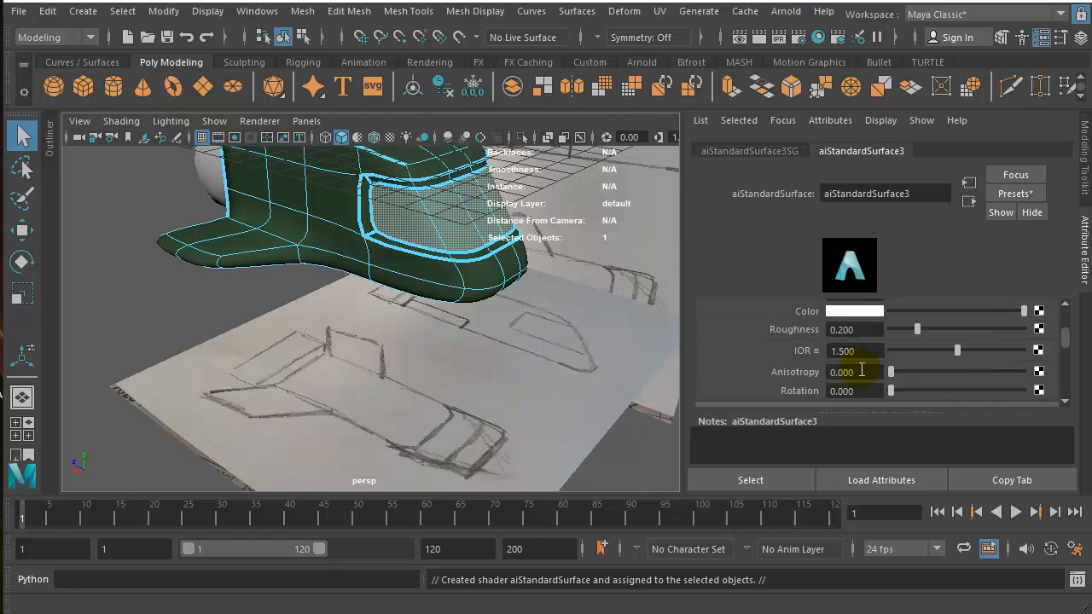
{"action": "scroll", "coordinate": [888, 362], "scroll_direction": "up", "scroll_amount": 2}
{"action": "scroll", "coordinate": [890, 361], "scroll_direction": "down", "scroll_amount": 2}
{"action": "scroll", "coordinate": [884, 365], "scroll_direction": "down", "scroll_amount": 2}
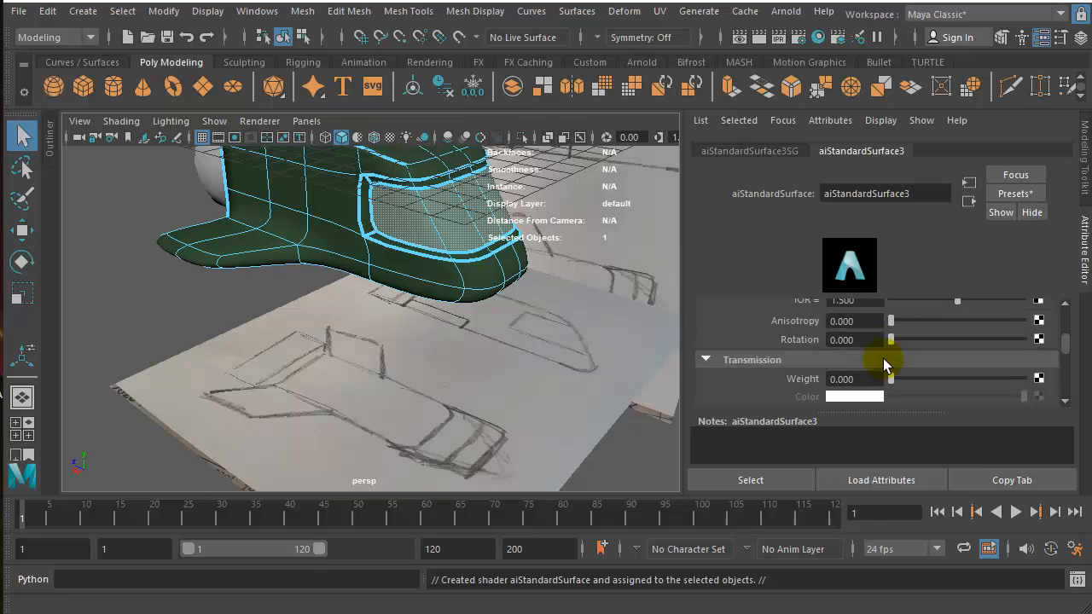
{"action": "scroll", "coordinate": [883, 365], "scroll_direction": "down", "scroll_amount": 2}
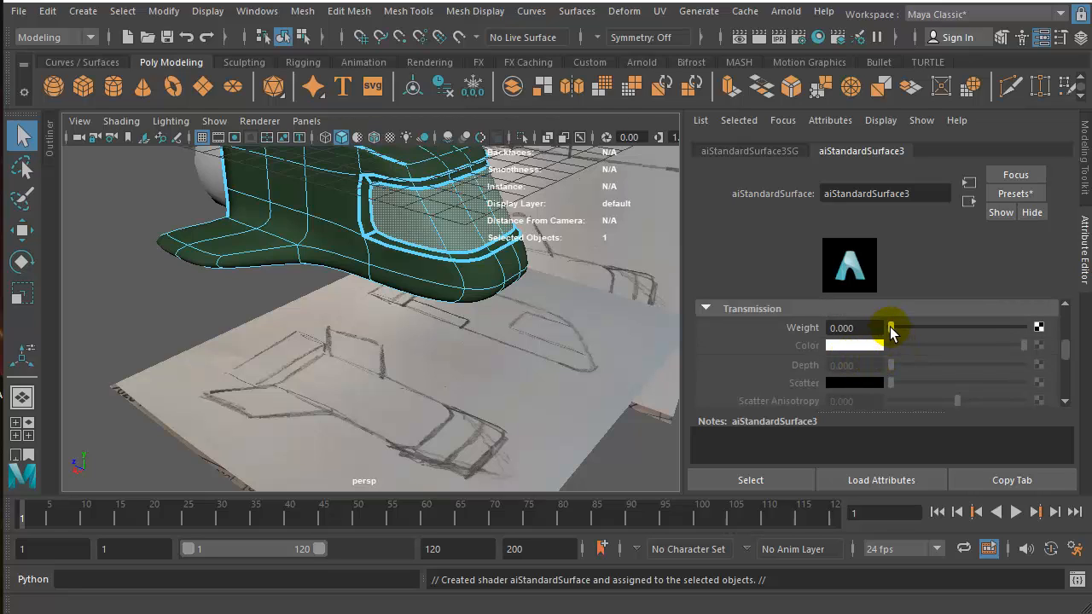
{"action": "left_click_drag", "start_coordinate": [893, 329], "coordinate": [924, 334]}
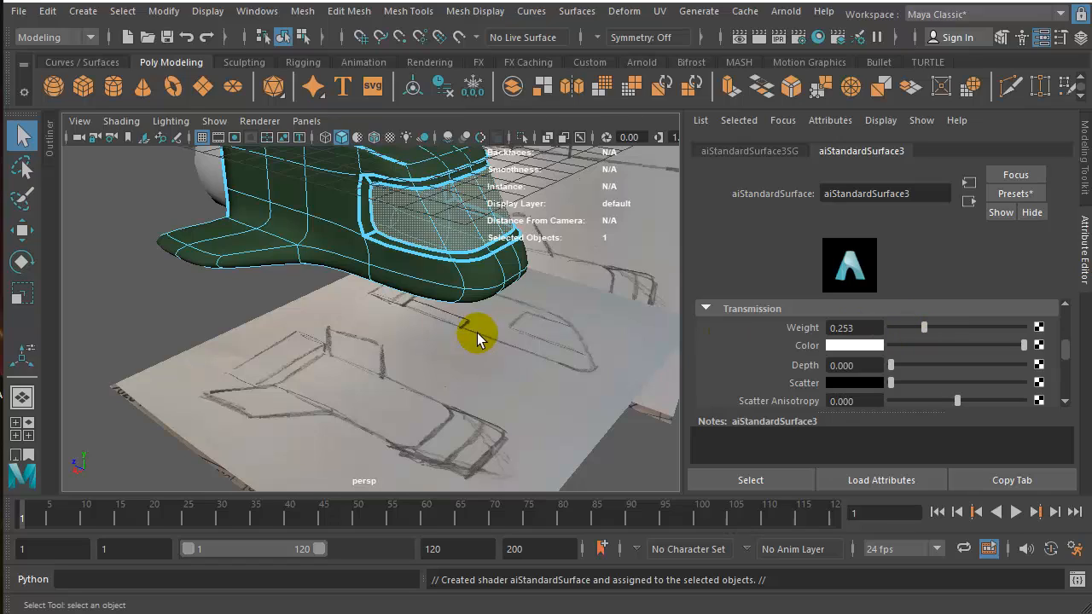
Select the rear engine cylinder and assign it a new Arnold aiStandardSurface material
{"action": "left_click_drag", "start_coordinate": [285, 270], "coordinate": [328, 314], "text": "alt"}
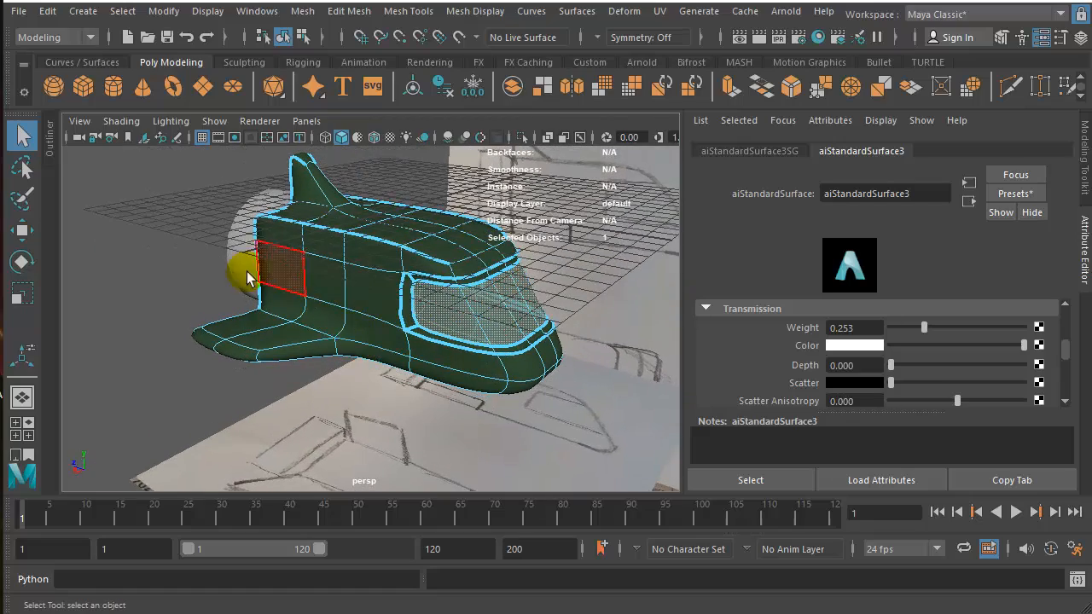
{"action": "left_click", "coordinate": [237, 260]}
{"action": "right_click_drag", "start_coordinate": [235, 256], "coordinate": [241, 611]}
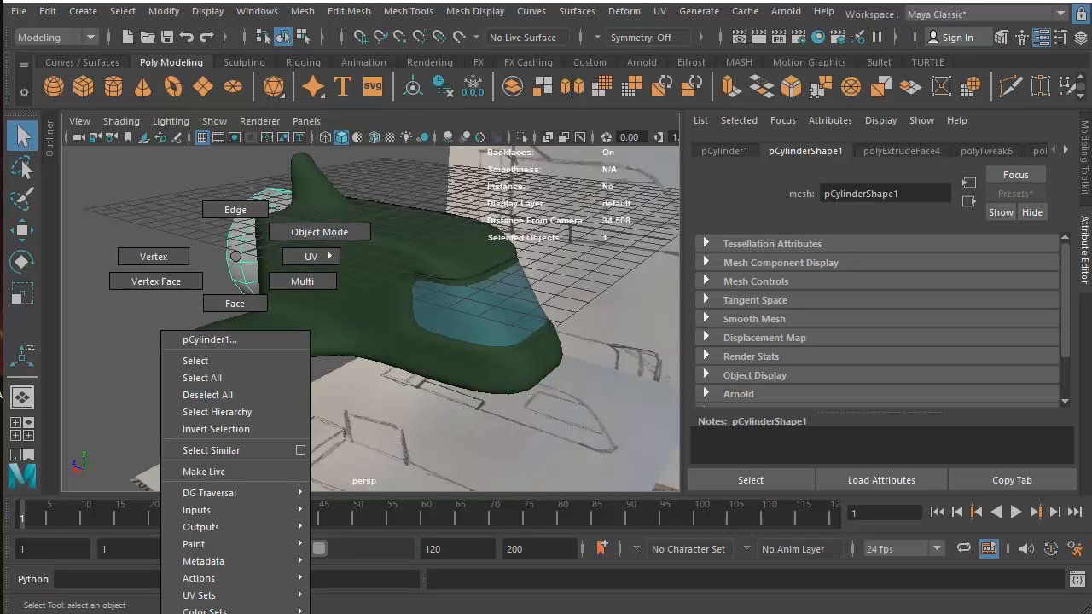
{"action": "right_click_drag", "start_coordinate": [207, 613], "coordinate": [122, 504]}
{"action": "left_click_drag", "start_coordinate": [293, 414], "coordinate": [331, 378], "text": "alt"}
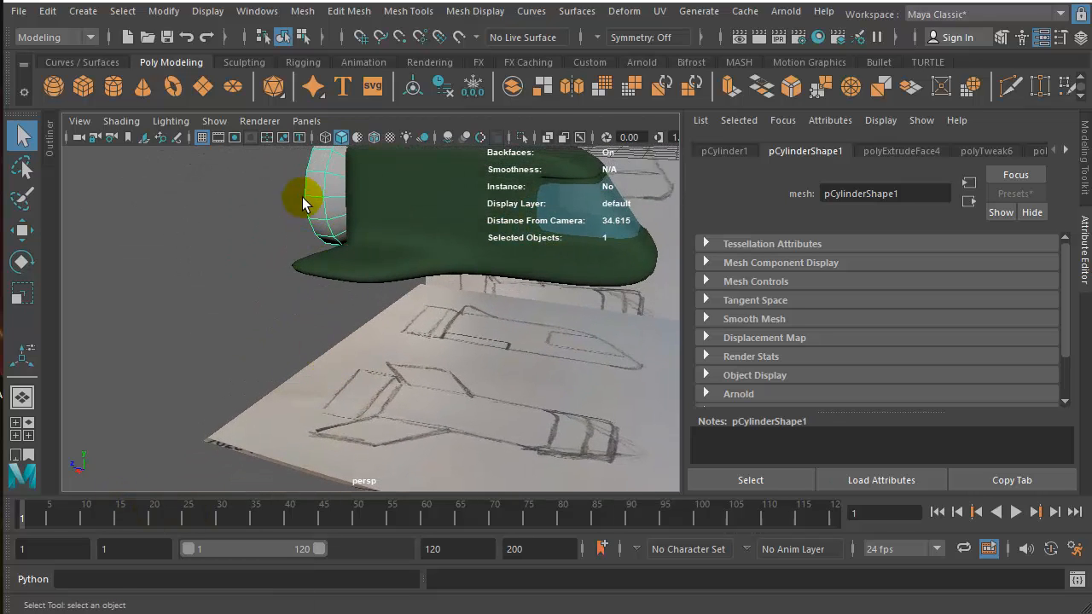
{"action": "right_click_drag", "start_coordinate": [331, 185], "coordinate": [325, 603]}
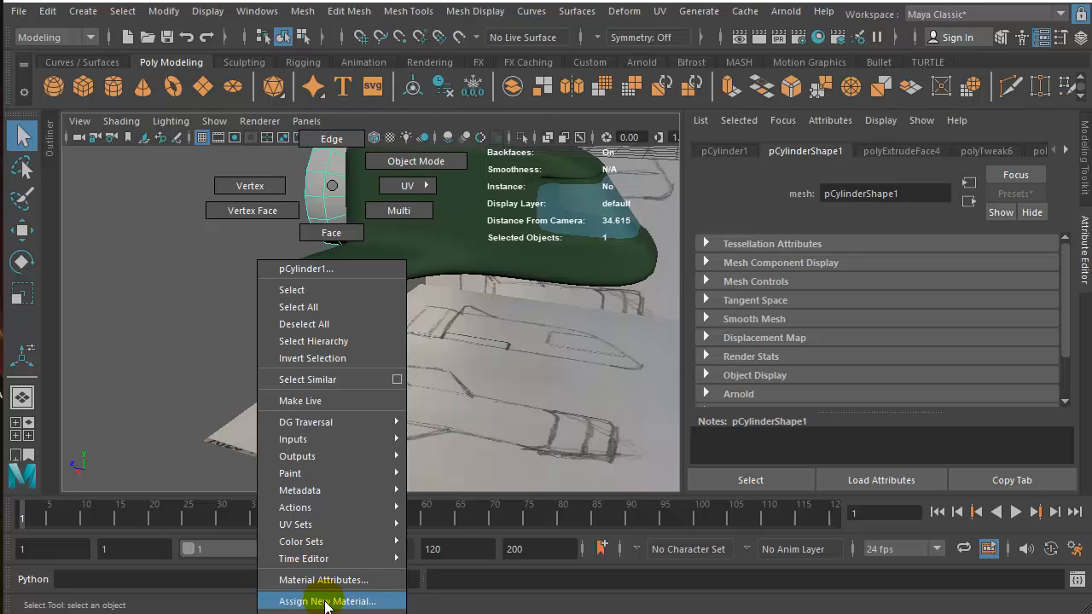
{"action": "right_click_drag", "start_coordinate": [325, 604], "coordinate": [325, 603]}
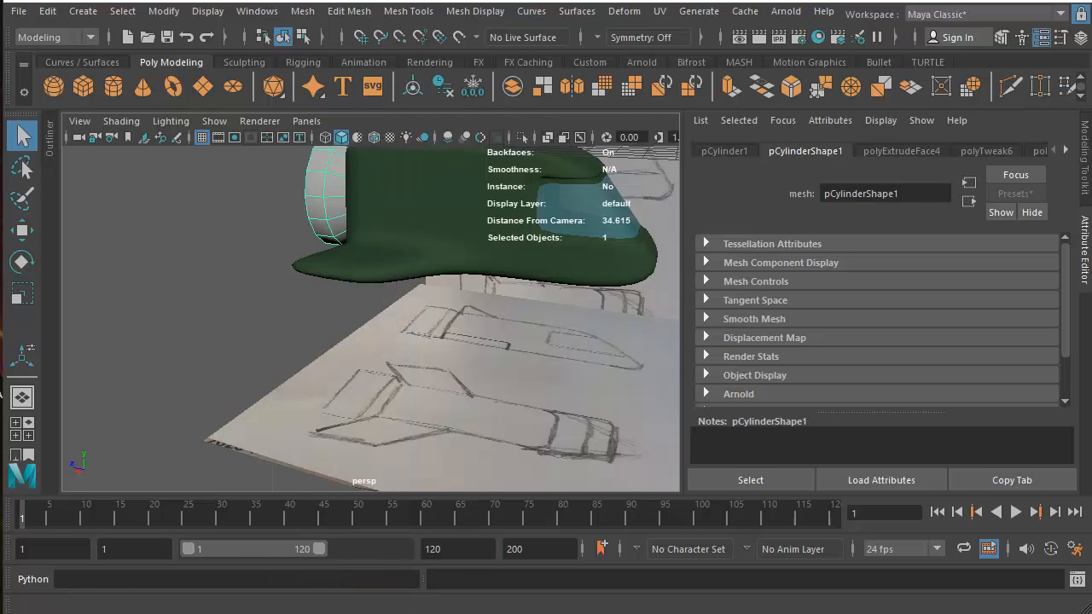
{"action": "left_click_drag", "start_coordinate": [597, 194], "coordinate": [713, 37]}
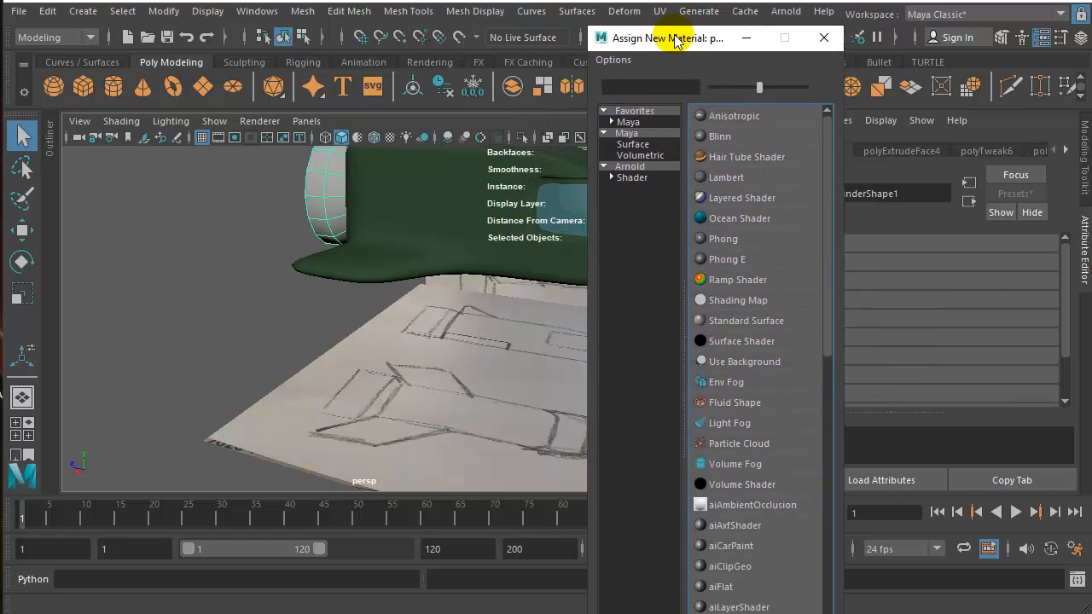
{"action": "left_click", "coordinate": [632, 178]}
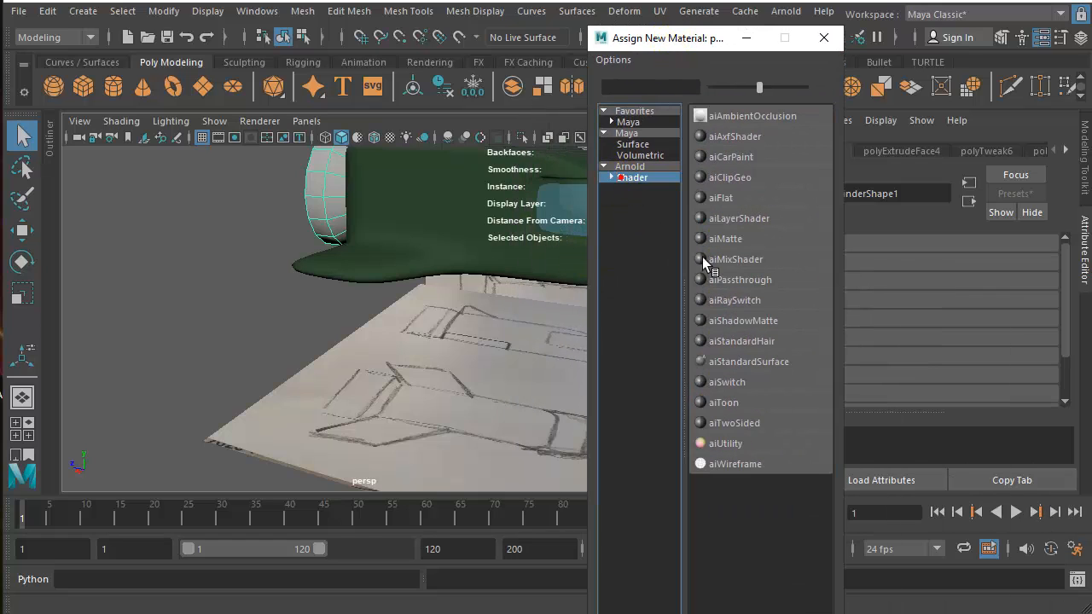
{"action": "left_click", "coordinate": [736, 359]}
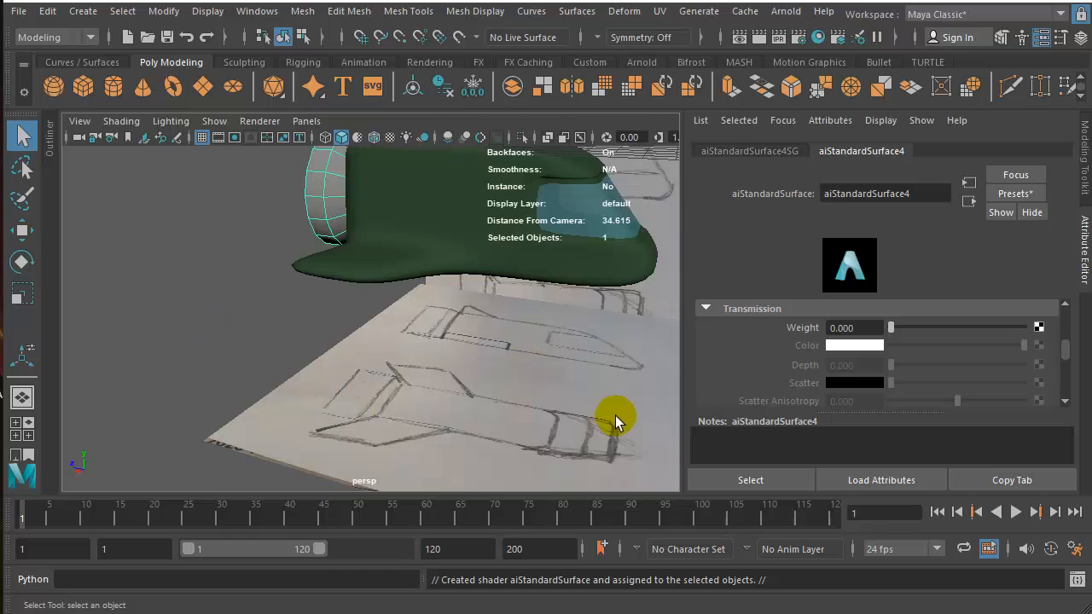
Try yellow and red as the engine material's base color, and settle on a medium gray swatch
{"action": "left_click_drag", "start_coordinate": [1069, 361], "coordinate": [1071, 324]}
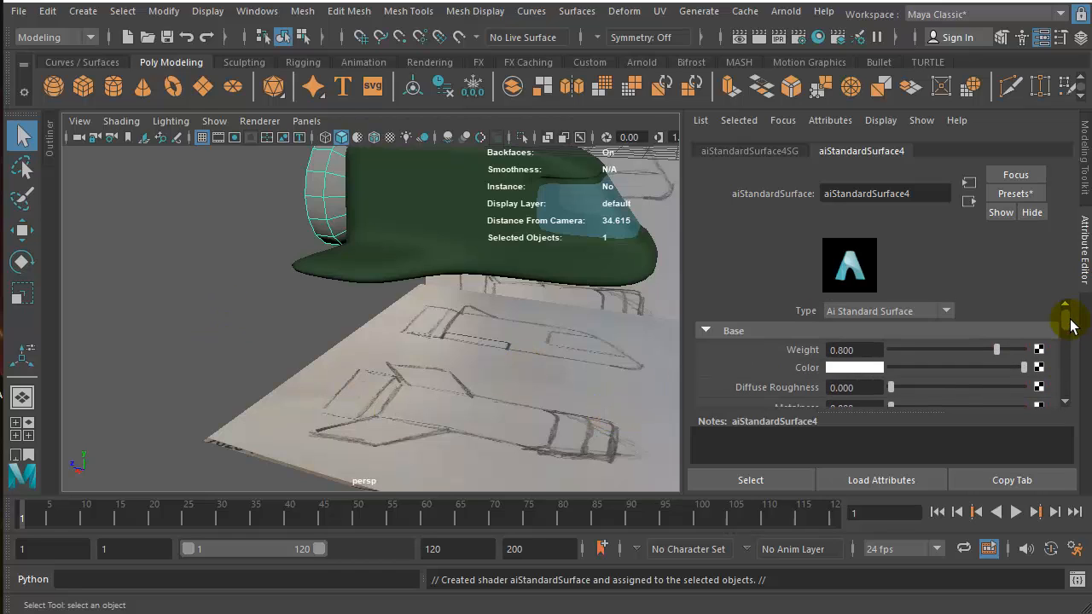
{"action": "left_click", "coordinate": [836, 367]}
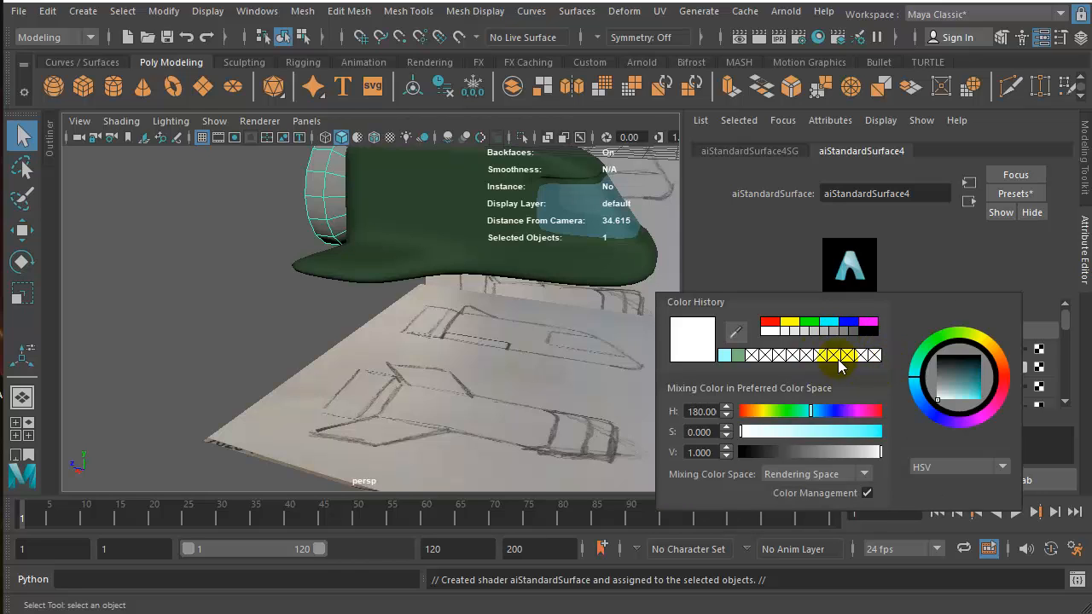
{"action": "left_click", "coordinate": [793, 322]}
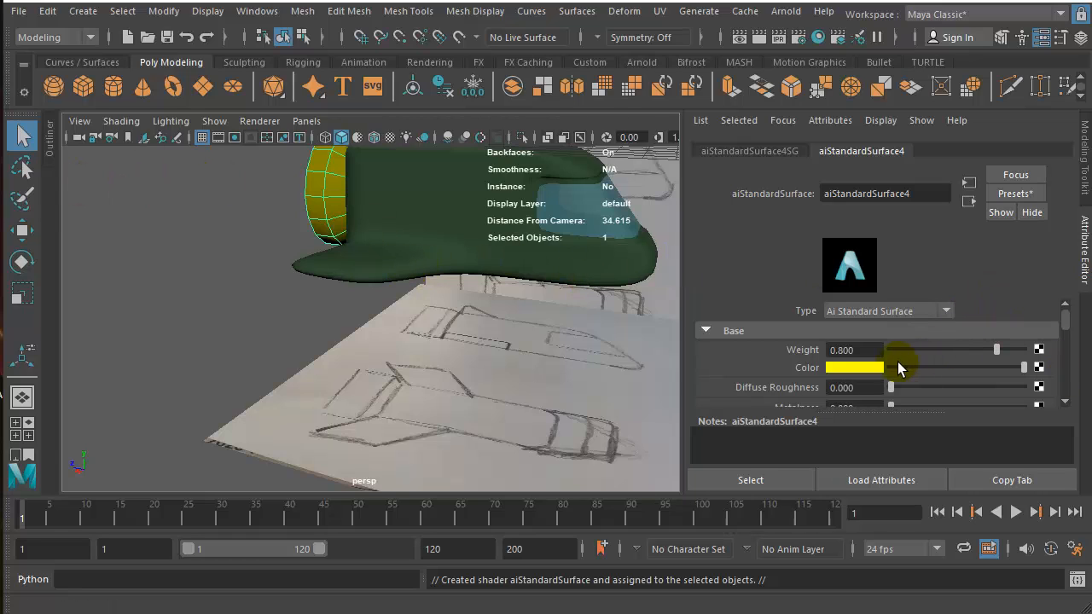
{"action": "left_click", "coordinate": [875, 368]}
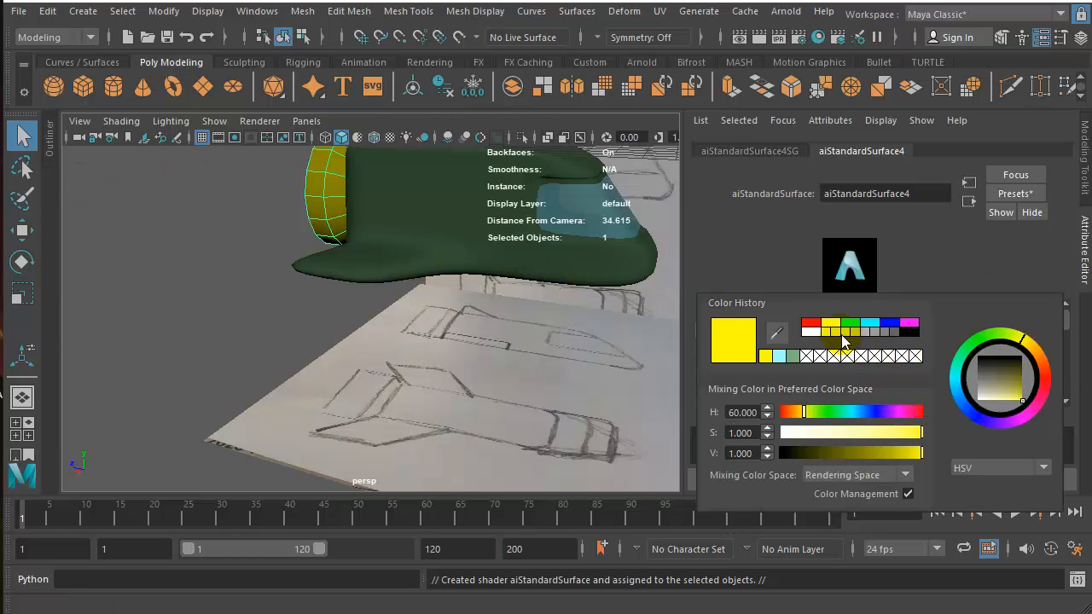
{"action": "left_click", "coordinate": [809, 324]}
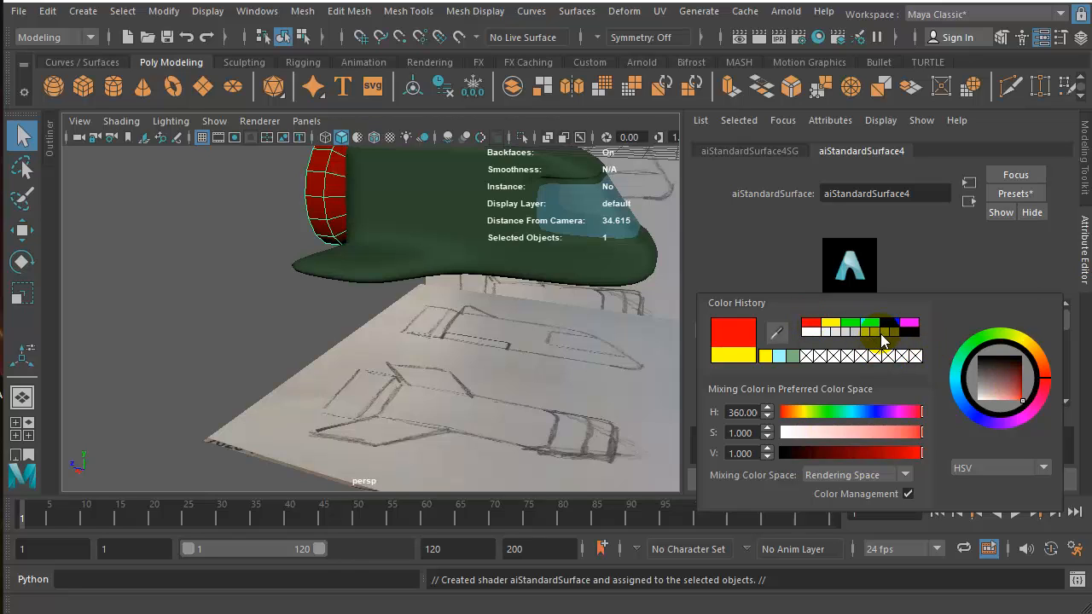
{"action": "left_click", "coordinate": [884, 333]}
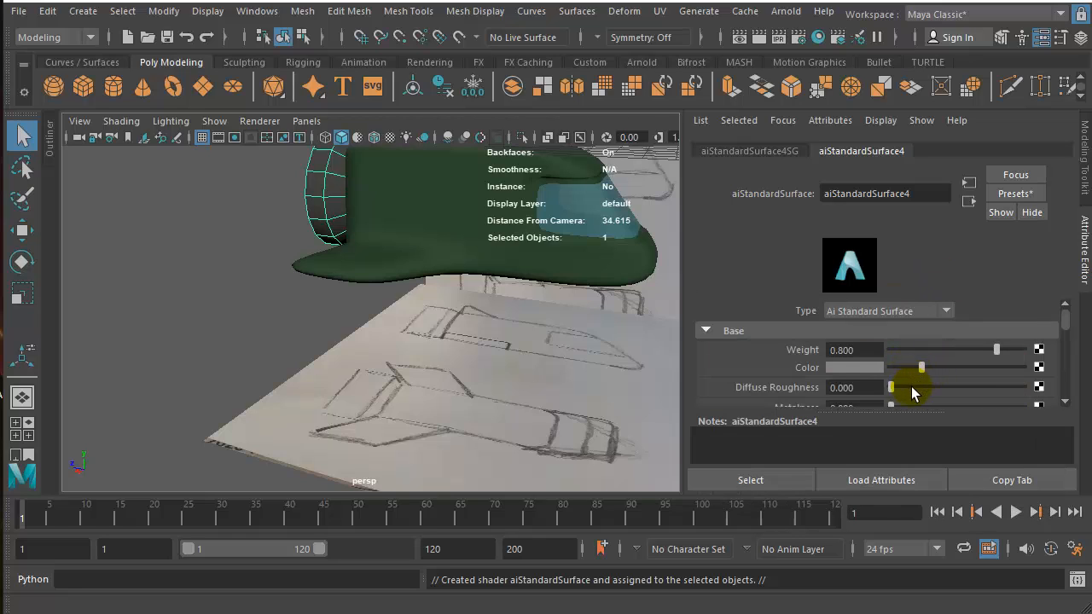
Set the engine material's diffuse roughness to 0.149 and metalness to 0.584, and look through its remaining settings
{"action": "scroll", "coordinate": [911, 385], "scroll_direction": "down", "scroll_amount": 1}
{"action": "left_click_drag", "start_coordinate": [893, 338], "coordinate": [969, 358]}
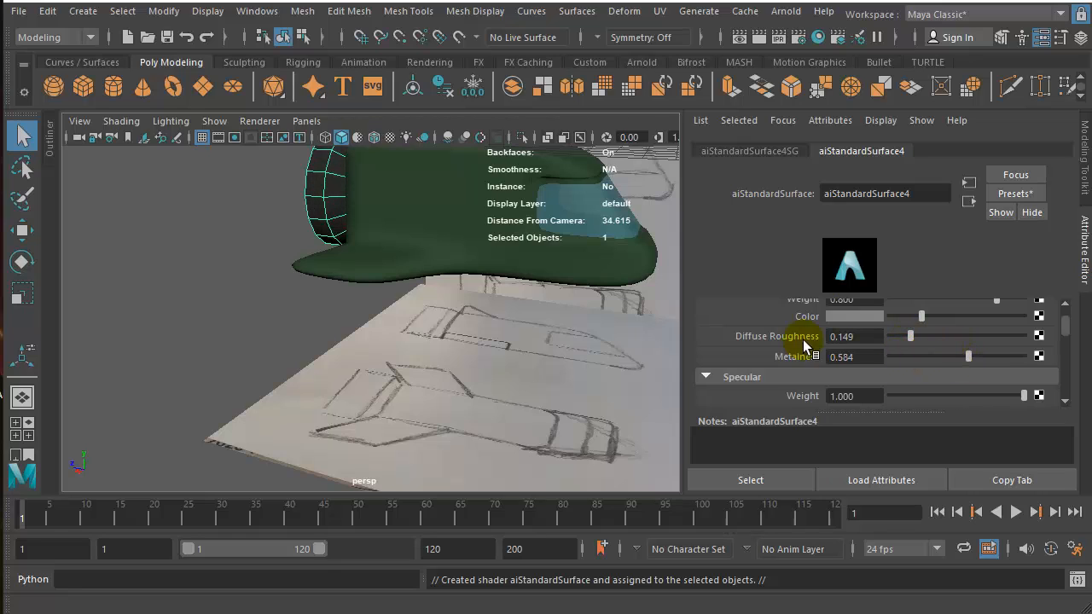
{"action": "scroll", "coordinate": [840, 355], "scroll_direction": "down", "scroll_amount": 1}
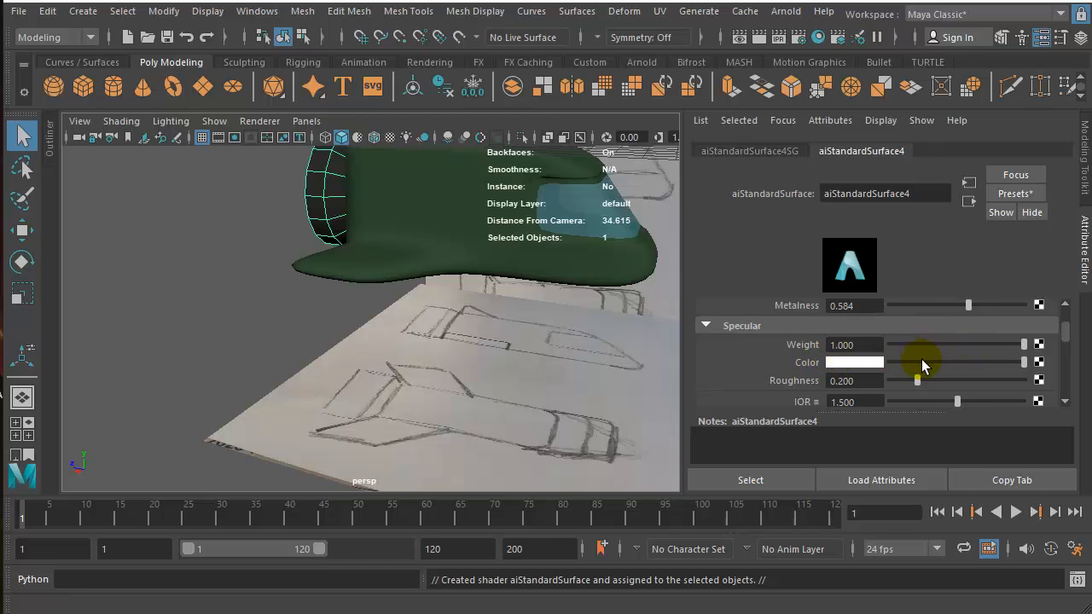
{"action": "scroll", "coordinate": [920, 360], "scroll_direction": "down", "scroll_amount": 3}
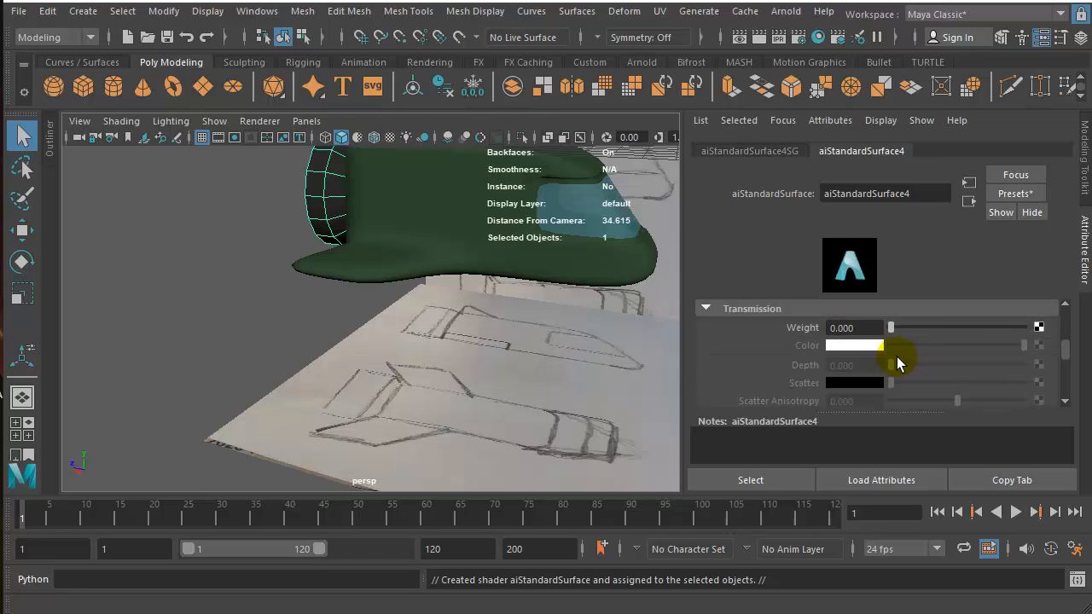
{"action": "scroll", "coordinate": [900, 363], "scroll_direction": "down", "scroll_amount": 2}
{"action": "scroll", "coordinate": [897, 359], "scroll_direction": "down", "scroll_amount": 3}
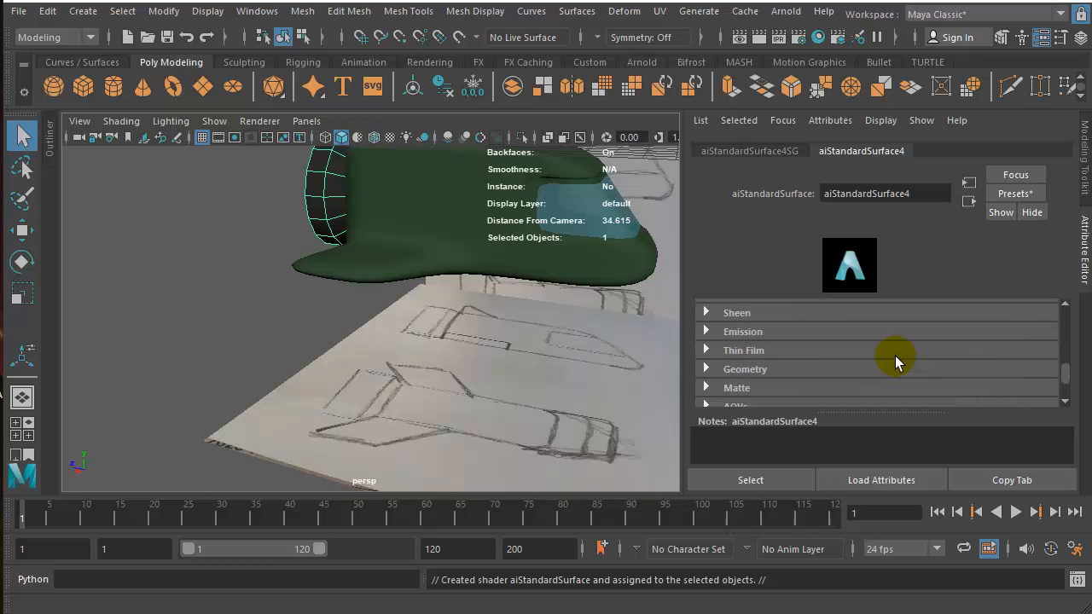
{"action": "scroll", "coordinate": [835, 355], "scroll_direction": "down", "scroll_amount": 1}
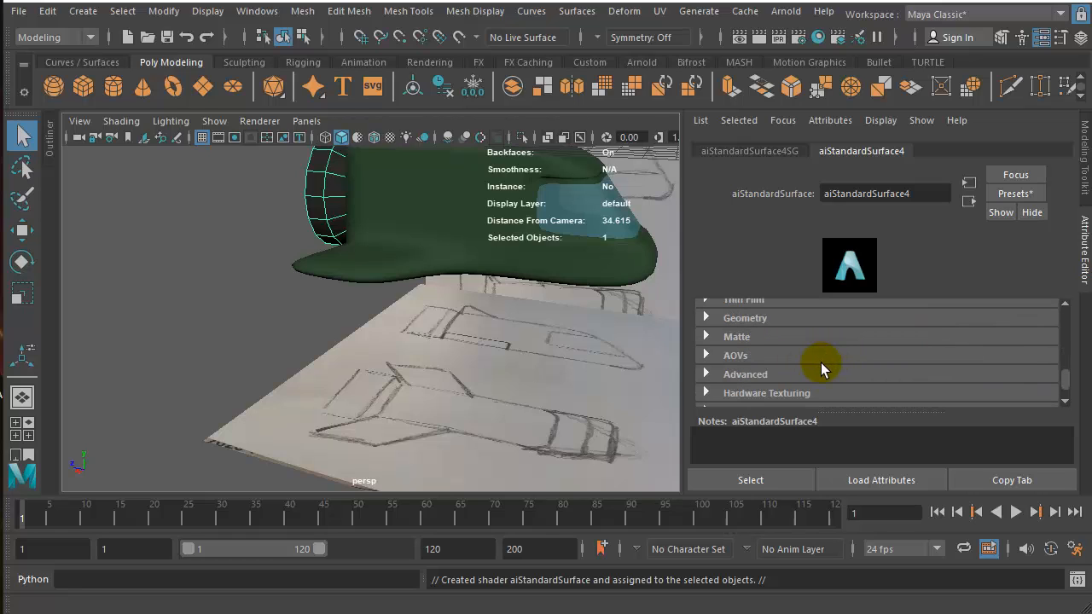
{"action": "scroll", "coordinate": [814, 360], "scroll_direction": "up", "scroll_amount": 8}
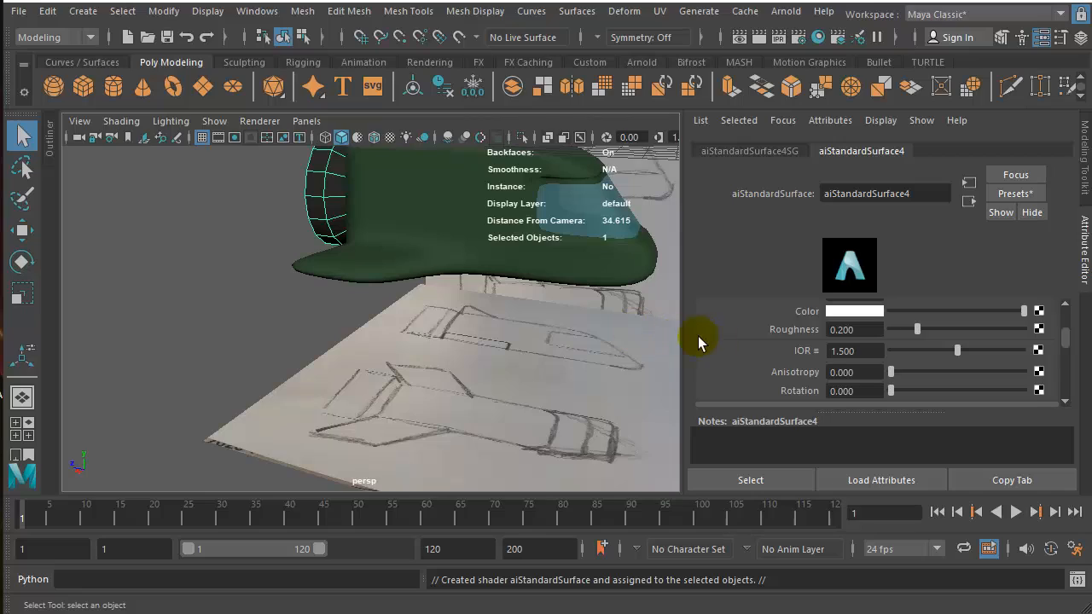
{"action": "scroll", "coordinate": [698, 341], "scroll_direction": "up", "scroll_amount": 3}
Inspect the colored body, windshield and engine of the spacecraft from several sides
{"action": "middle_click_drag", "start_coordinate": [566, 292], "coordinate": [493, 373], "text": "alt"}
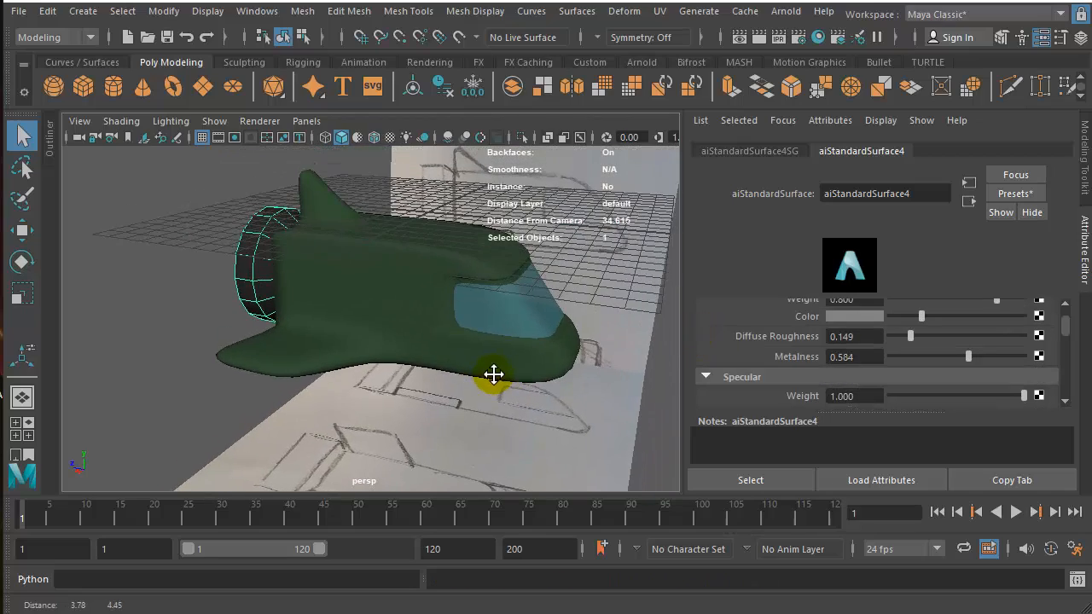
{"action": "left_click_drag", "start_coordinate": [493, 374], "coordinate": [498, 345], "text": "alt"}
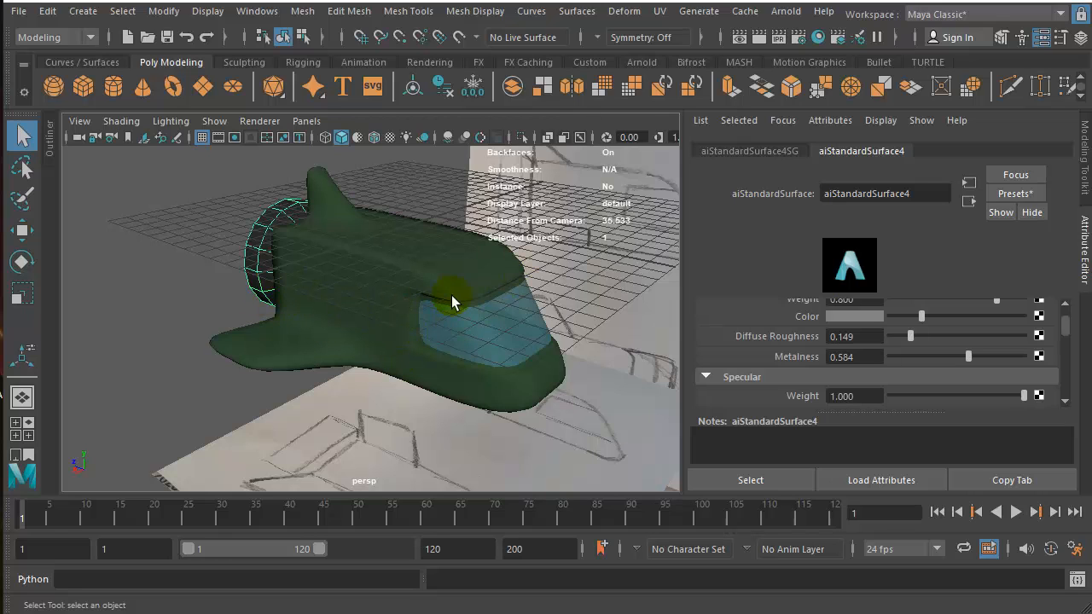
{"action": "left_click_drag", "start_coordinate": [524, 365], "coordinate": [524, 367], "text": "alt"}
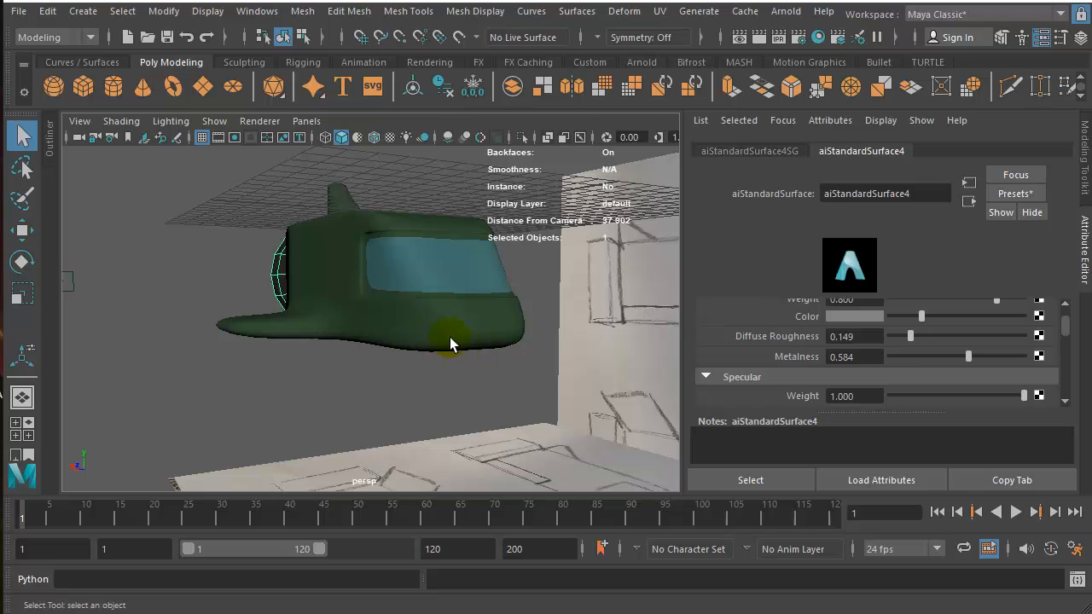
{"action": "left_click_drag", "start_coordinate": [302, 265], "coordinate": [373, 292], "text": "alt"}
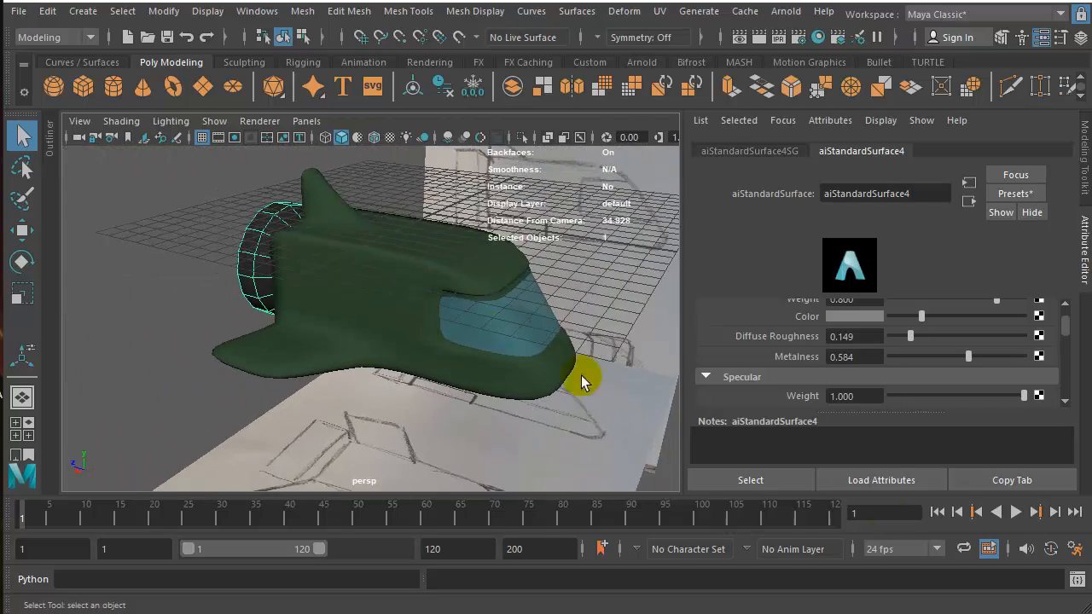